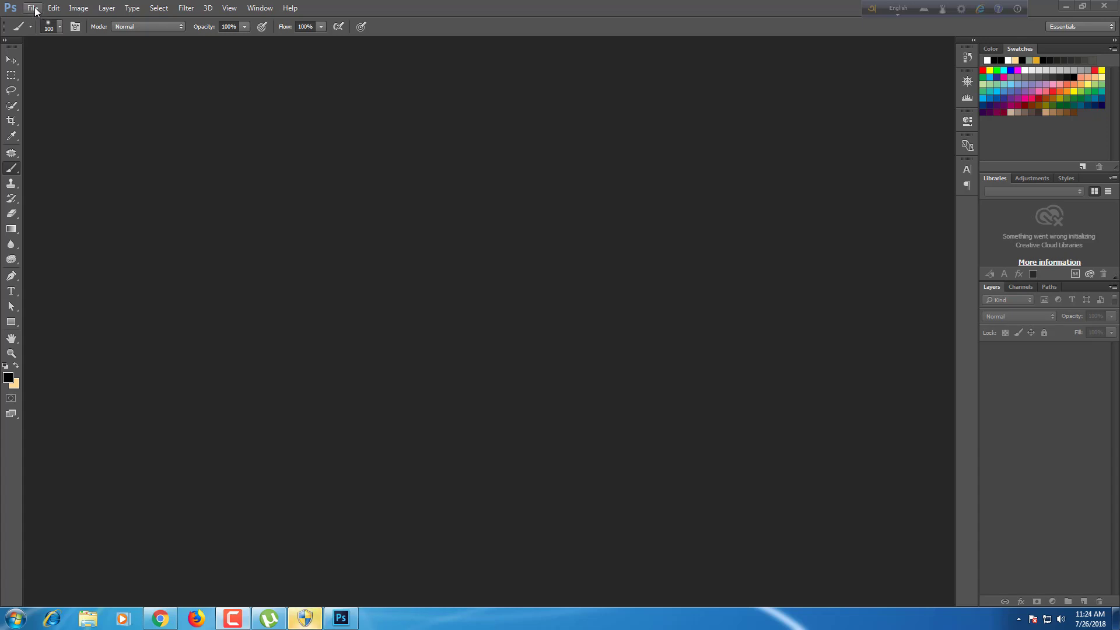
Open beautiful-casual-face-705742.jpg and duplicate its Background layer as a working copy.
click(33, 8)
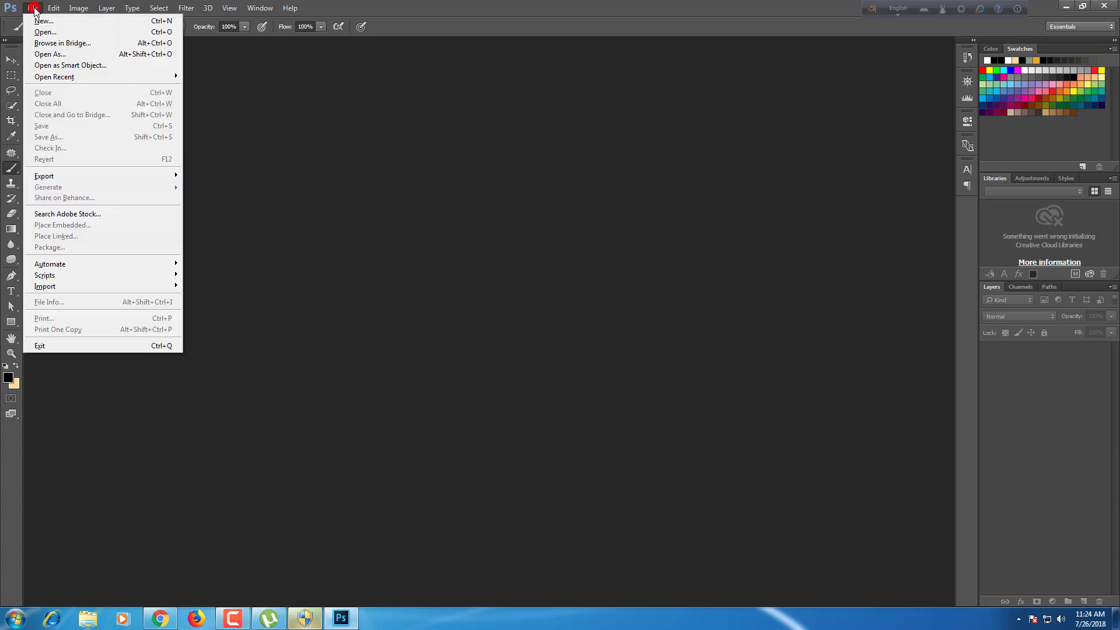
click(41, 31)
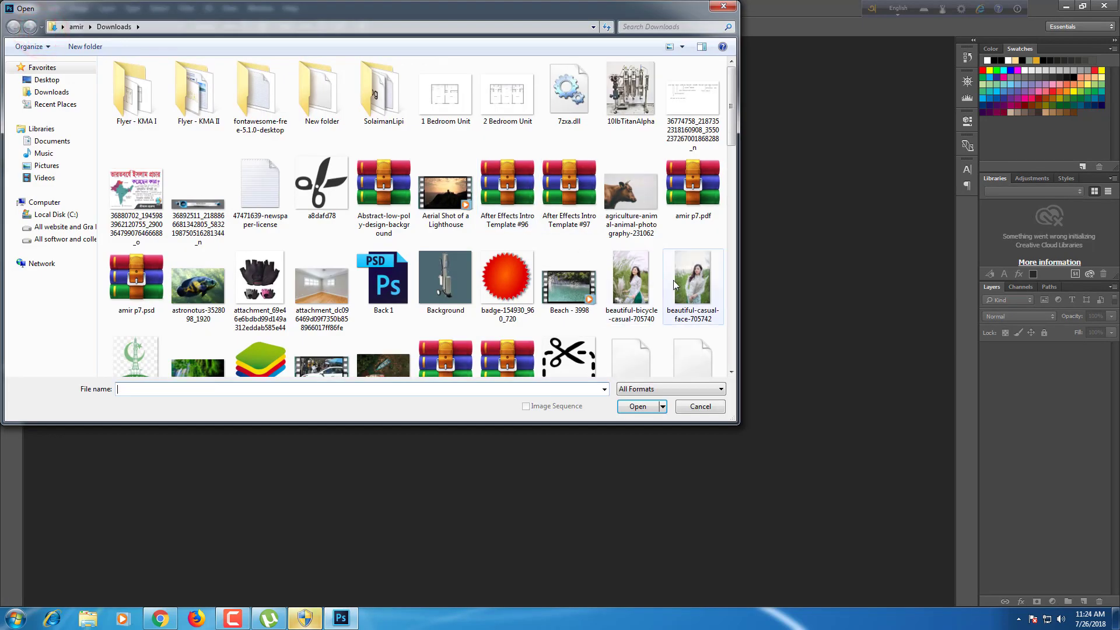
click(692, 279)
click(641, 406)
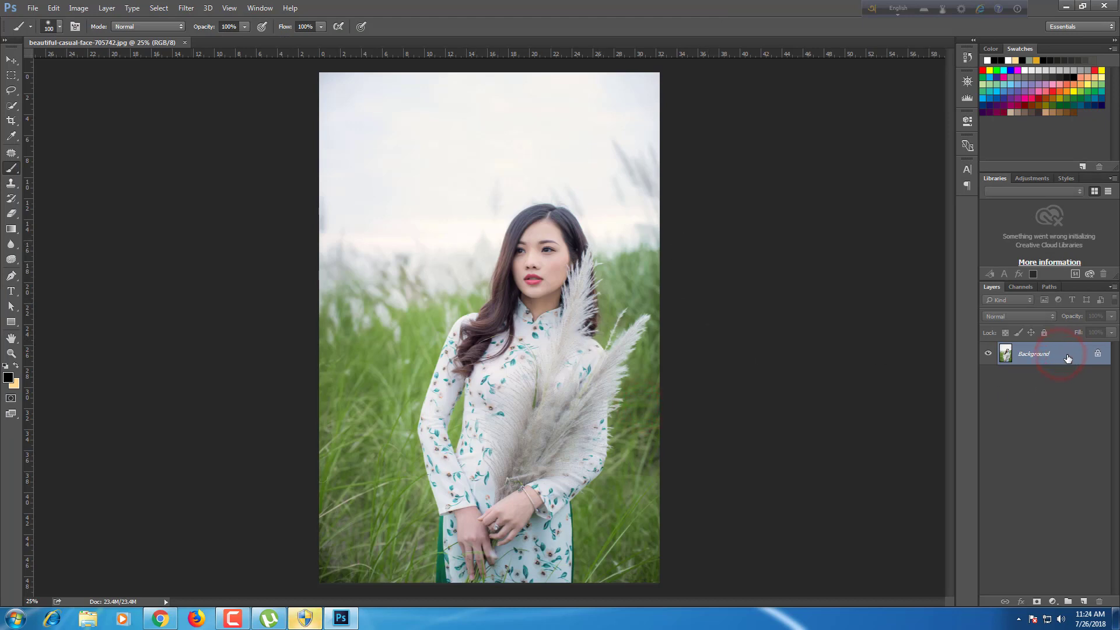
drag(1061, 357, 1083, 601)
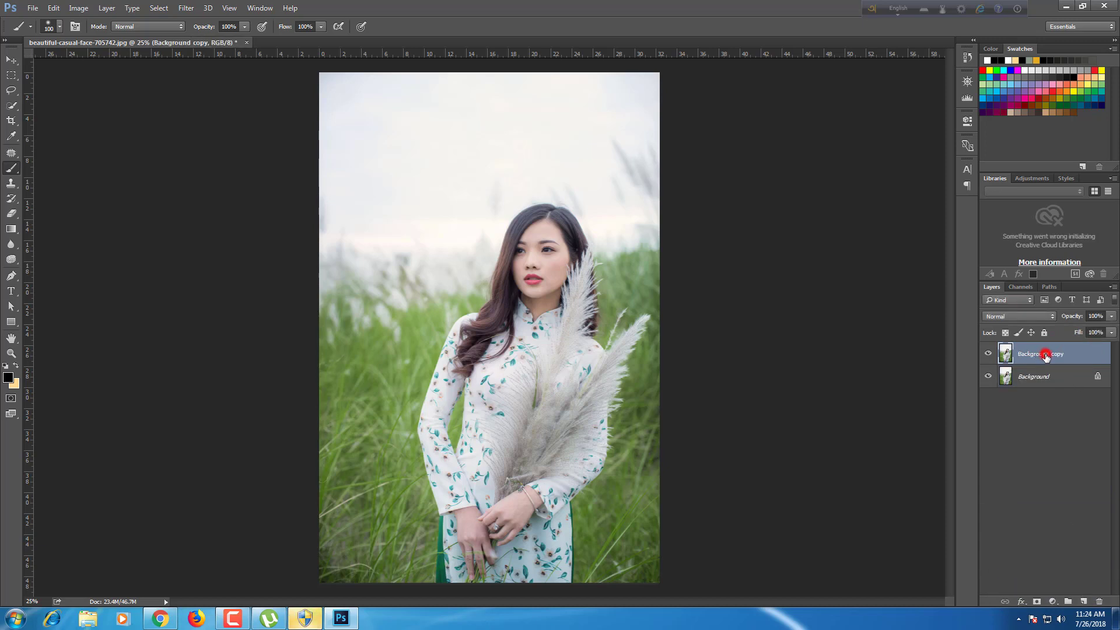
Apply a 21 px Iris Blur with the sharp ellipse rotated and sized around the woman.
click(187, 10)
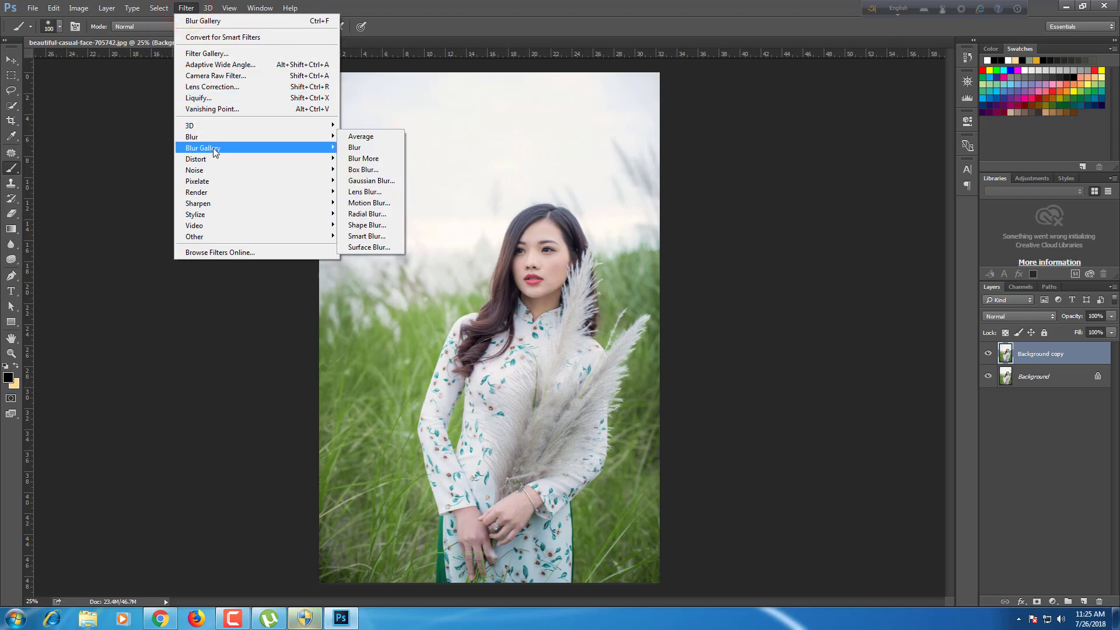
mouse_move(203, 149)
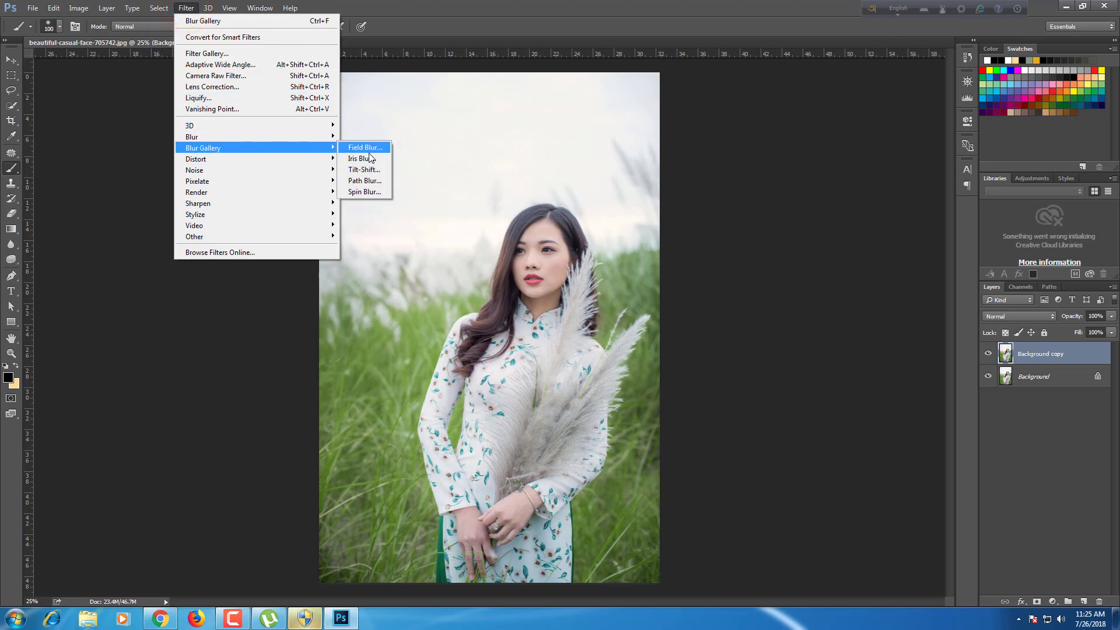
click(372, 161)
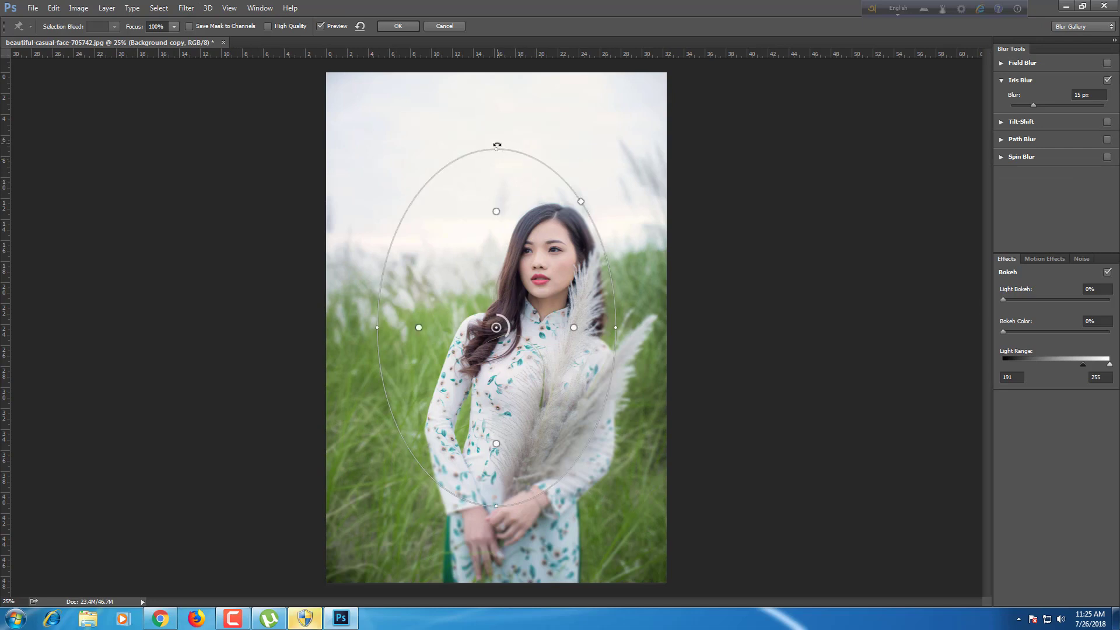
drag(497, 145, 564, 150)
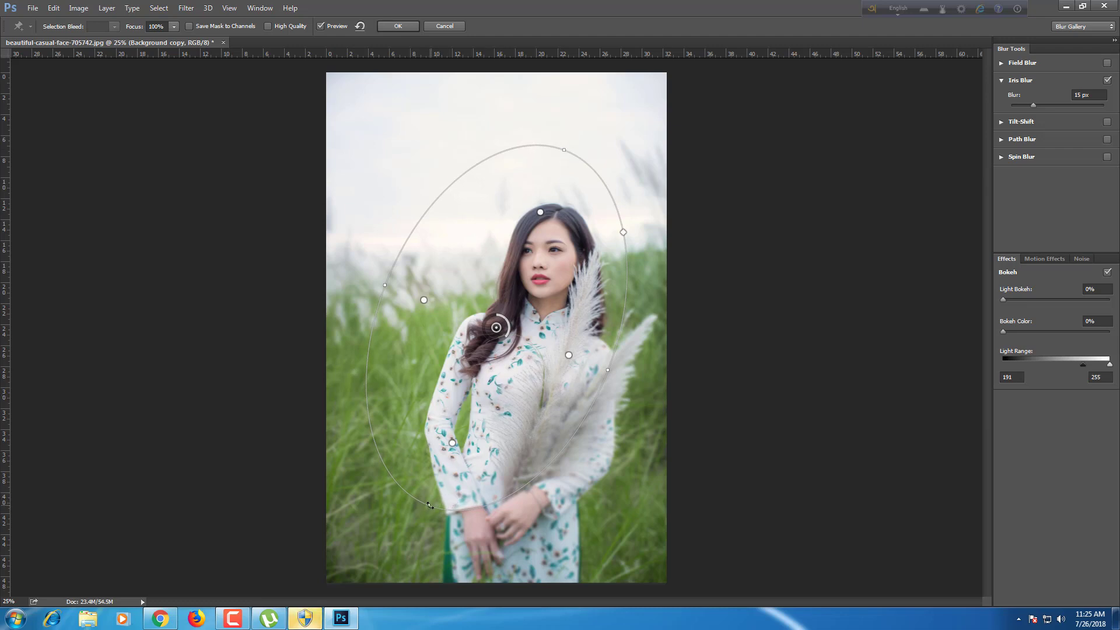
drag(430, 506, 408, 574)
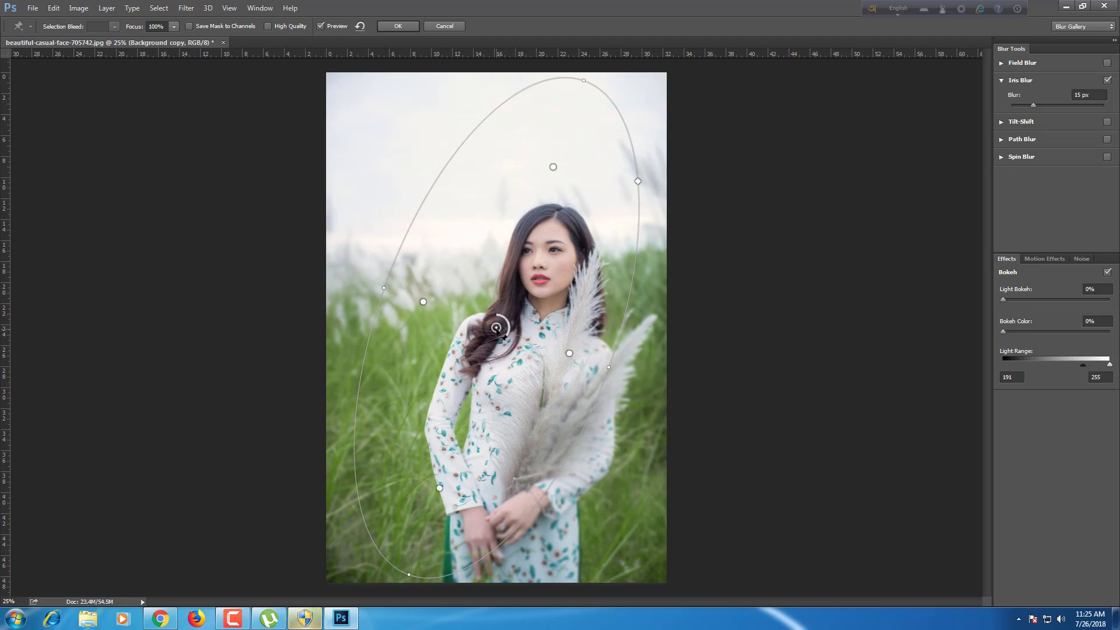
drag(497, 330, 544, 357)
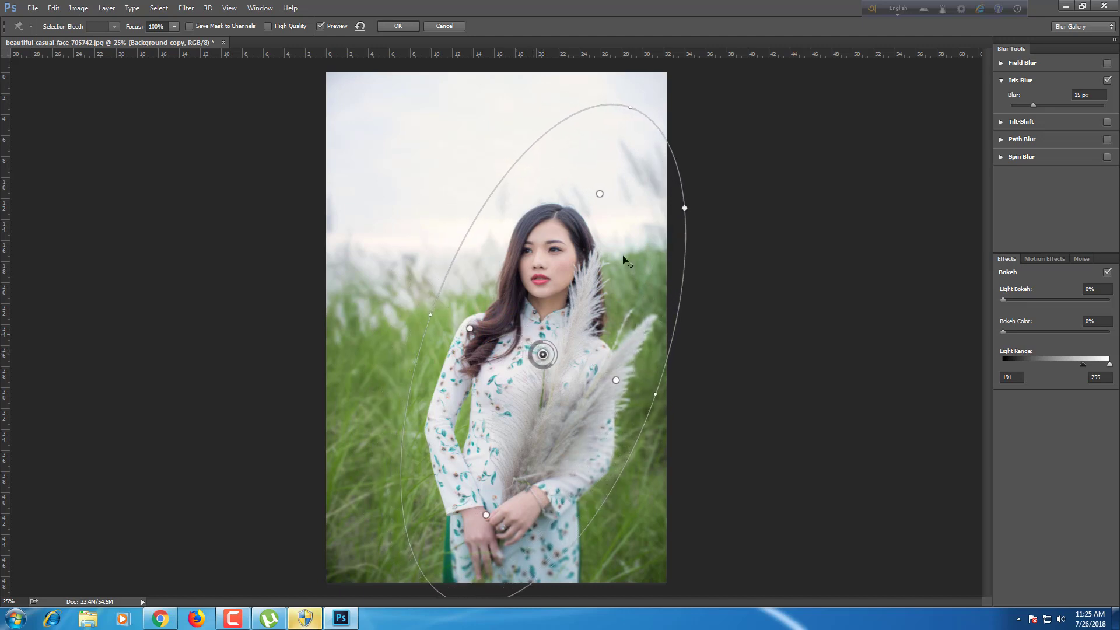
mouse_move(429, 331)
drag(635, 110, 591, 95)
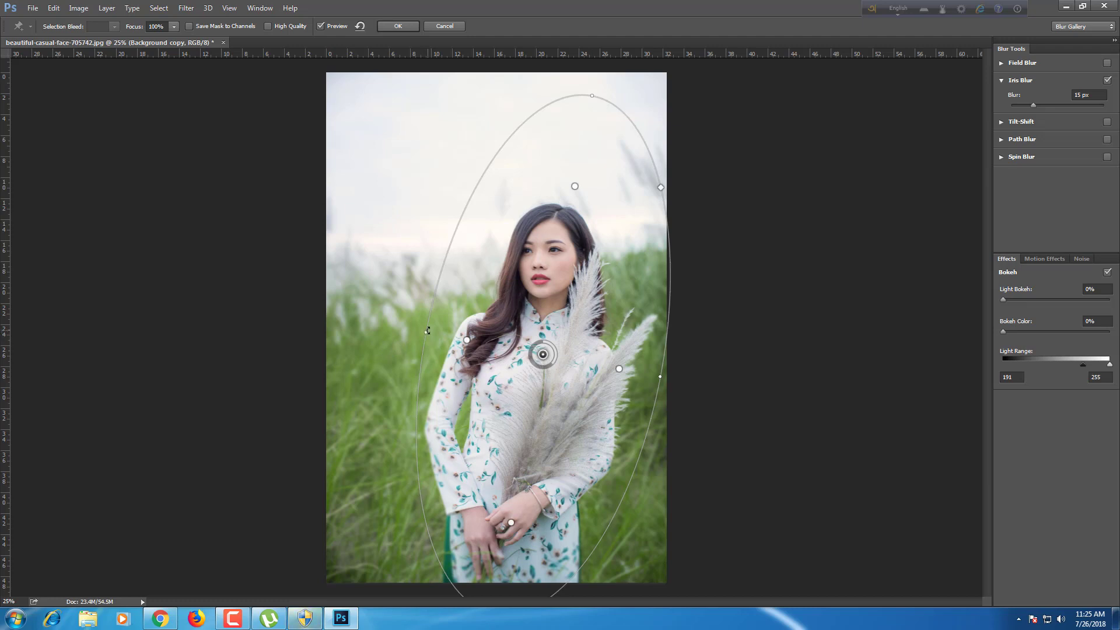
drag(428, 330, 411, 331)
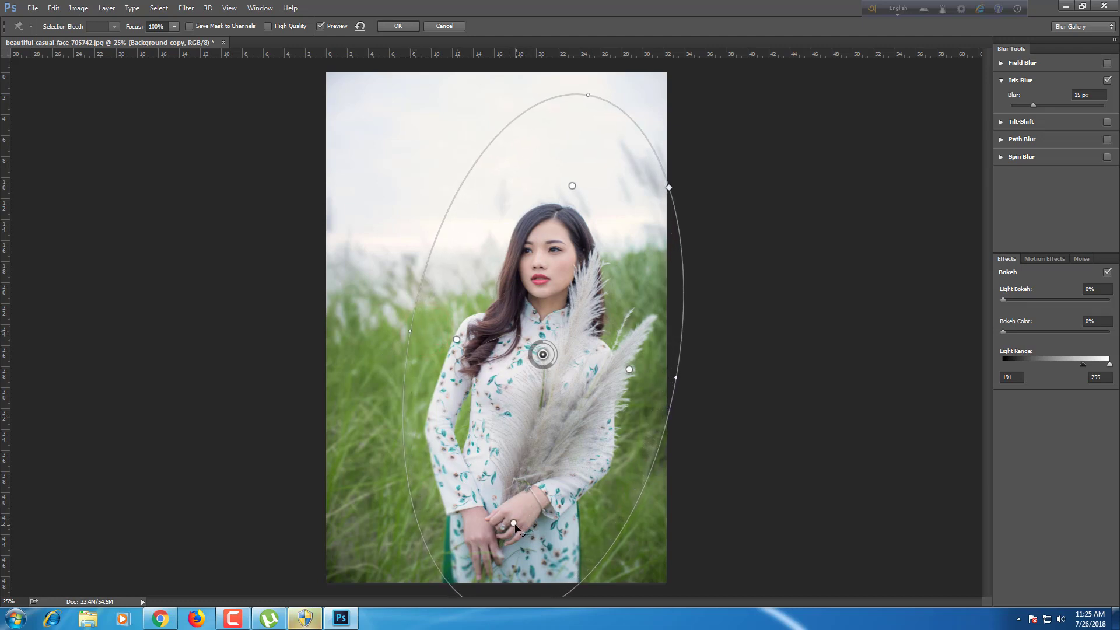
drag(514, 527, 510, 555)
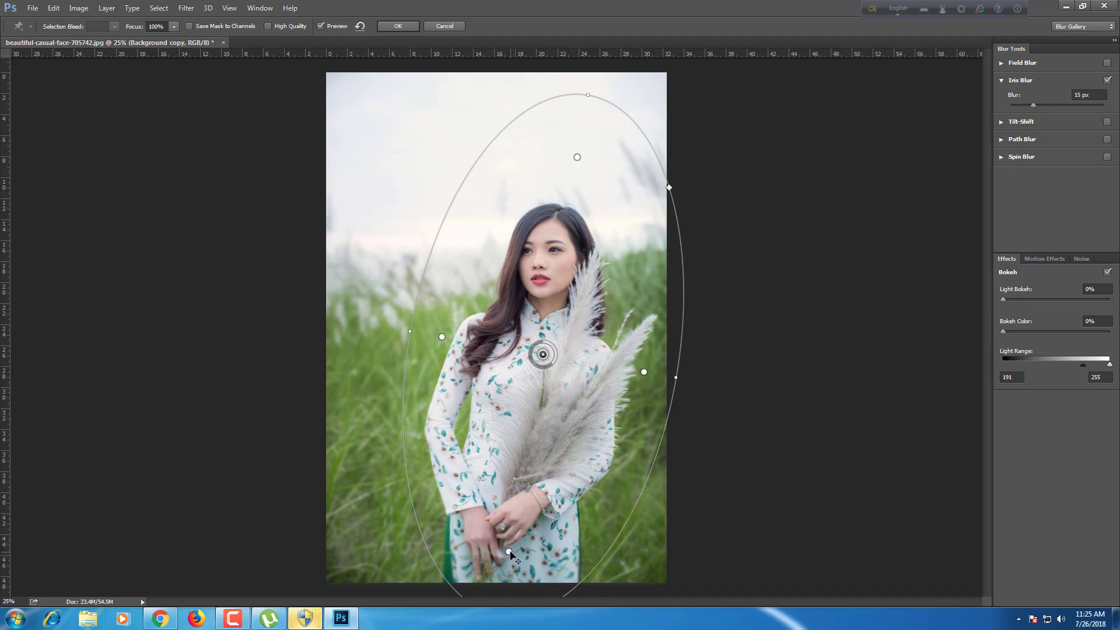
click(541, 367)
drag(547, 184, 535, 207)
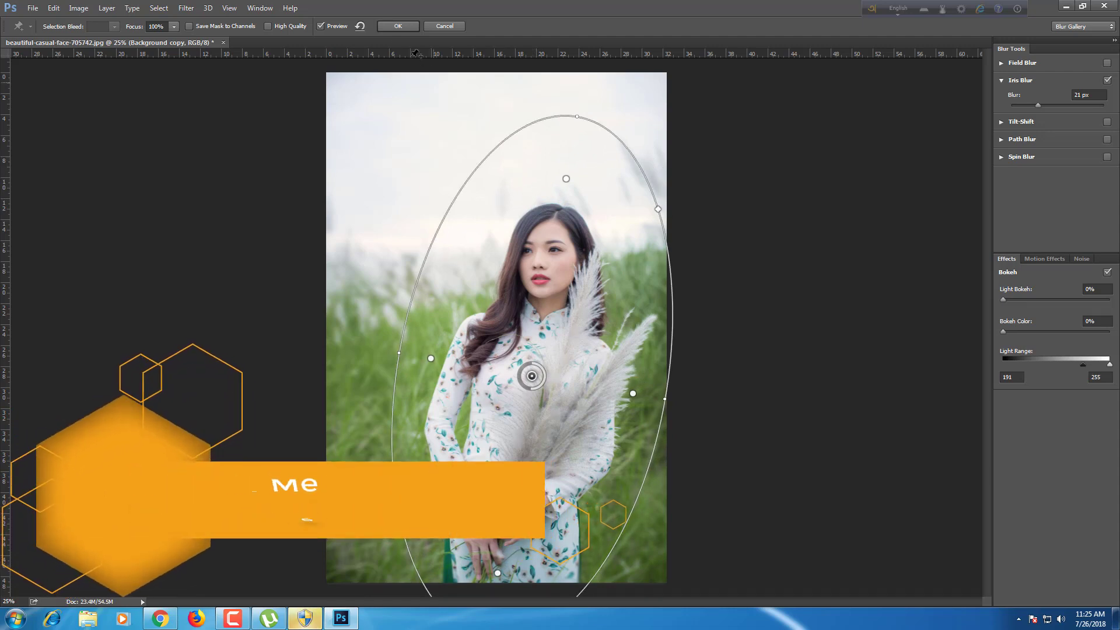
click(398, 26)
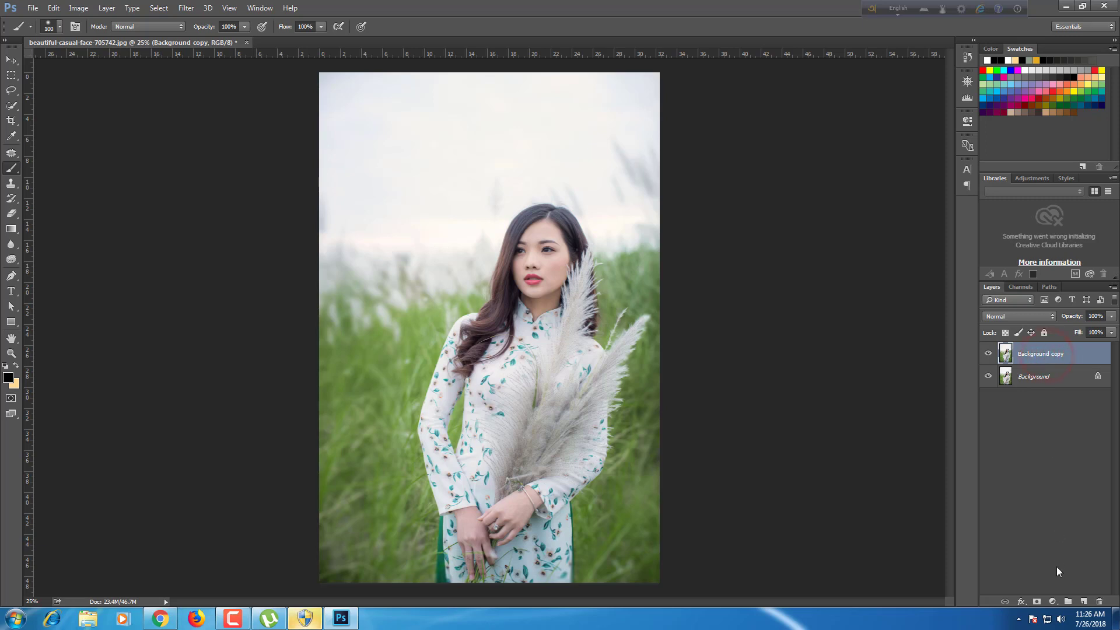
Add a Vibrance adjustment layer that raises Saturation by 20.
click(1052, 601)
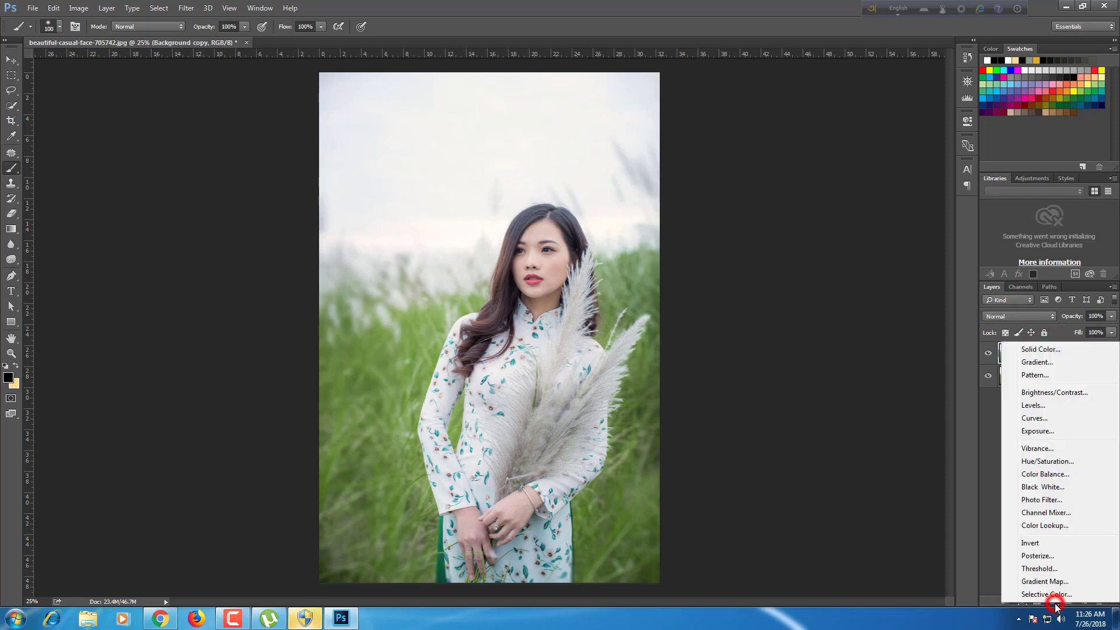
click(1038, 448)
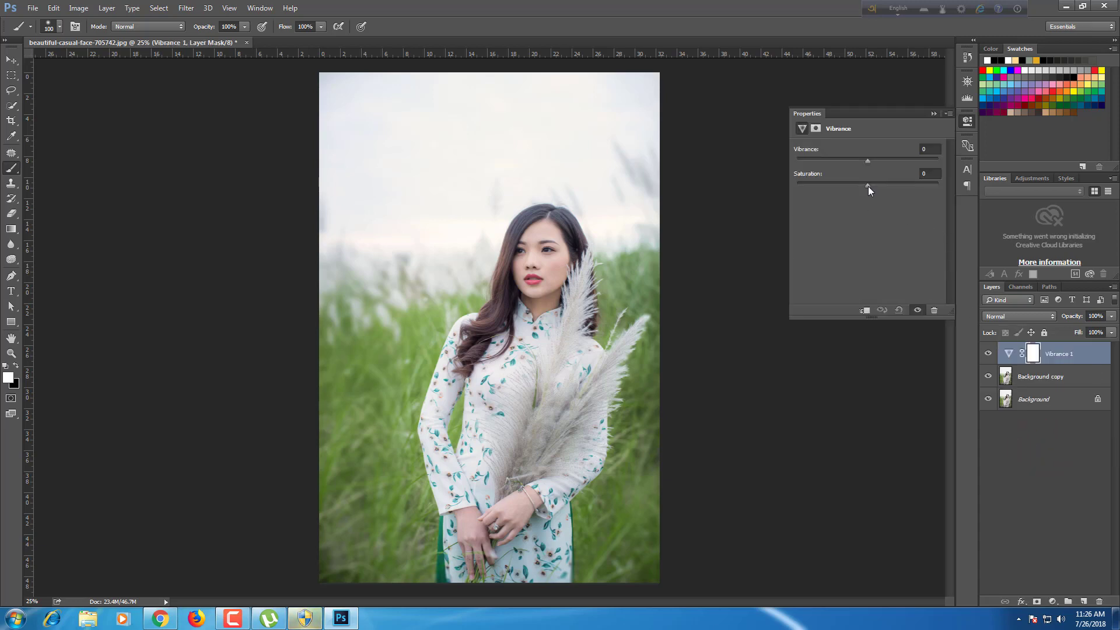
click(868, 185)
click(931, 173)
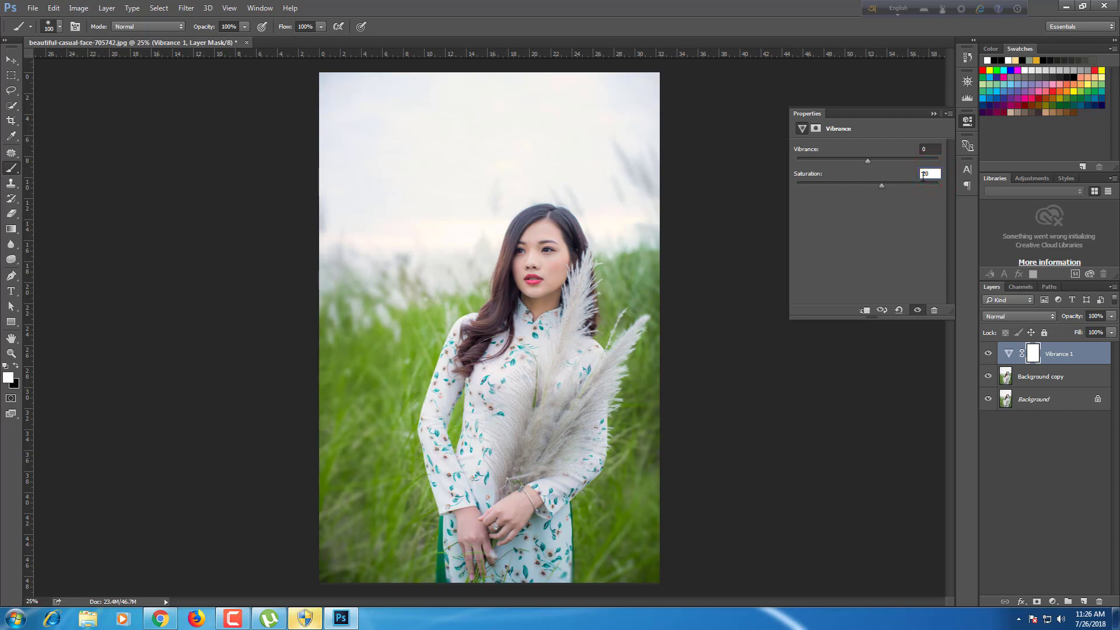
click(933, 113)
click(1056, 355)
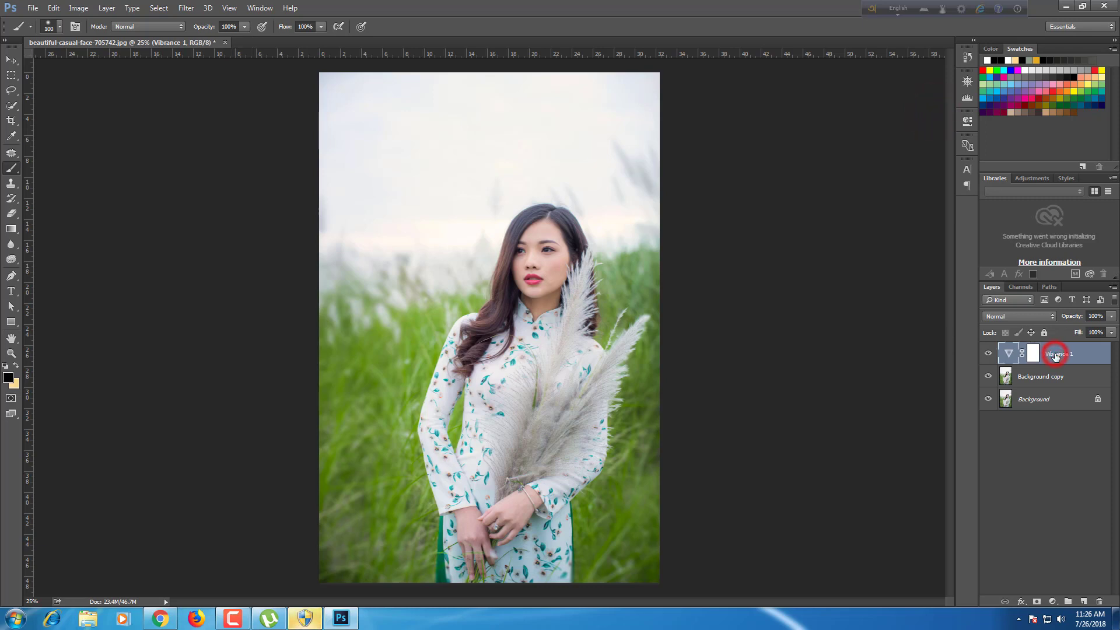
click(1056, 354)
click(1052, 602)
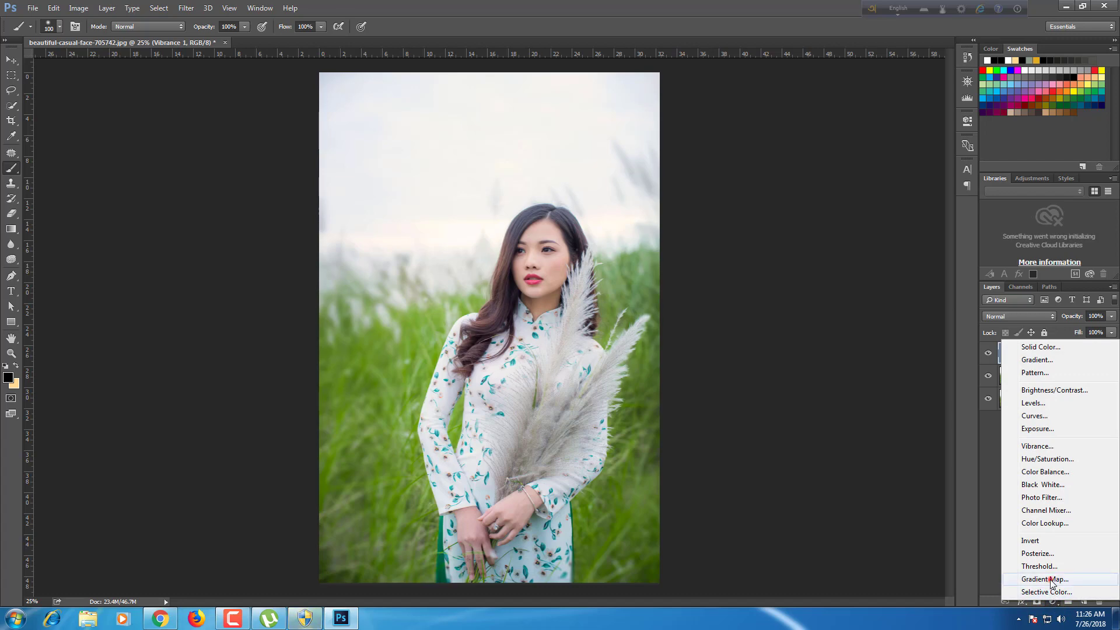
Add a Violet, Orange preset Gradient Map adjustment blended in Soft Light mode.
click(1050, 579)
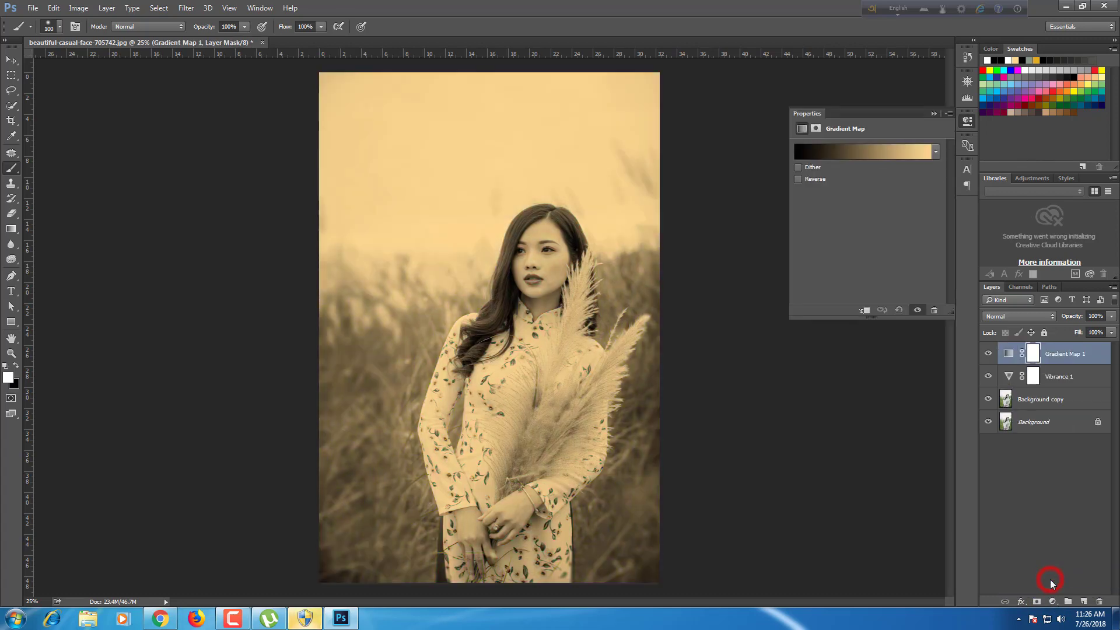
click(861, 150)
click(749, 228)
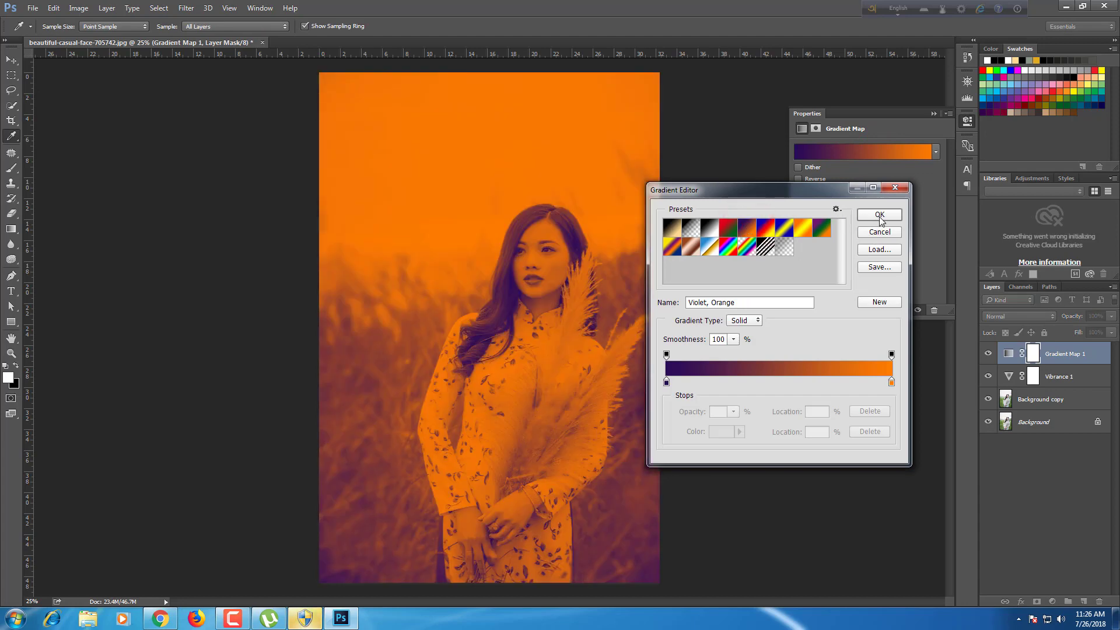
click(880, 216)
key(b)
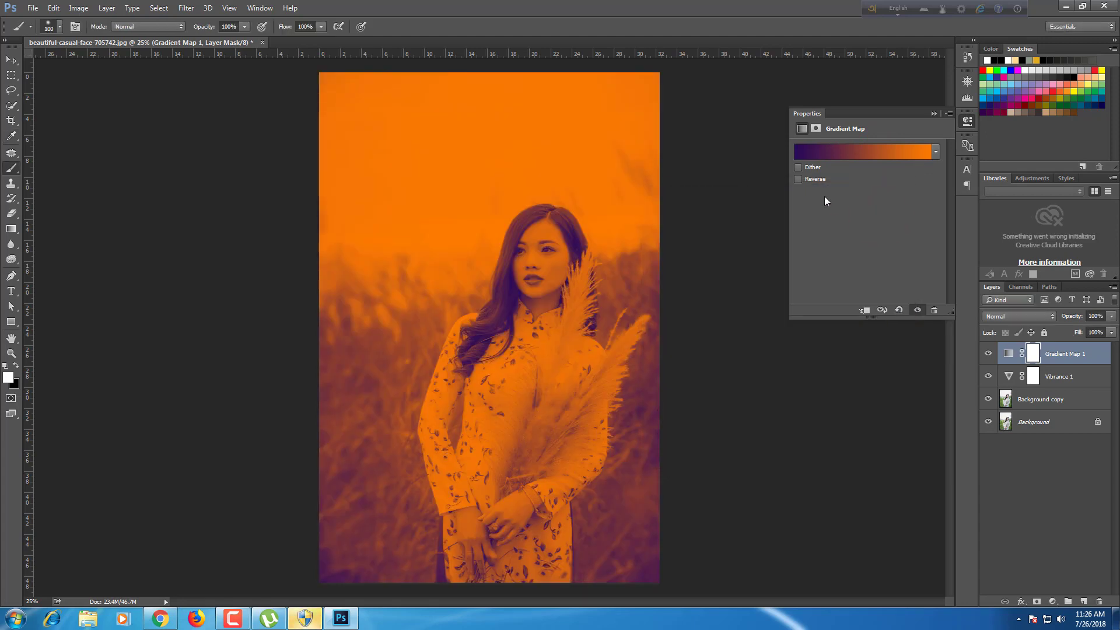
click(932, 114)
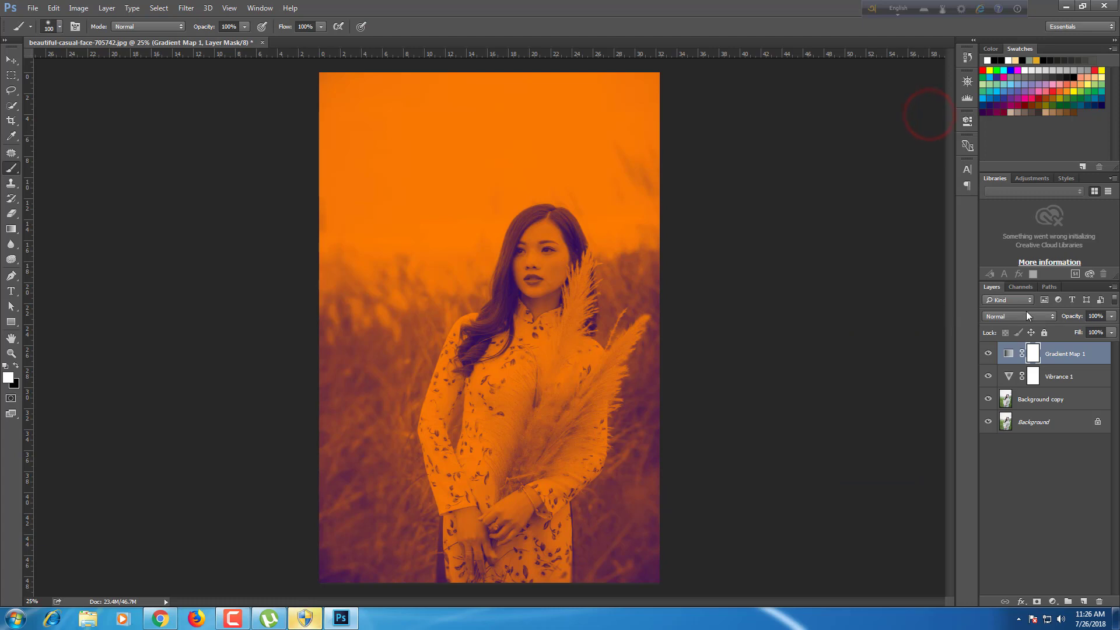
click(1026, 315)
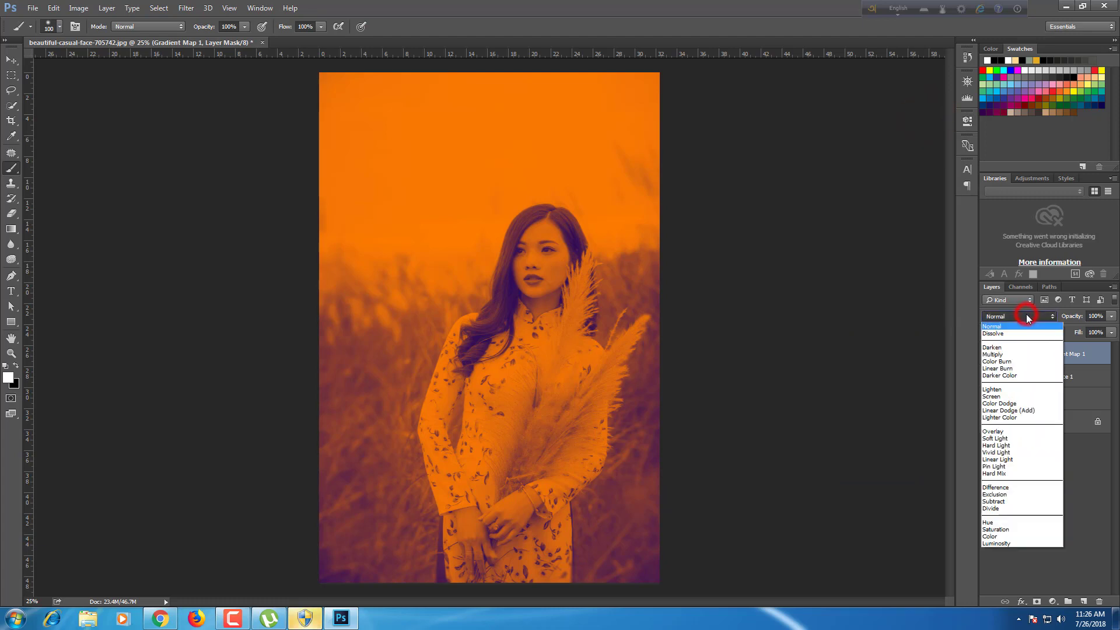
click(1010, 438)
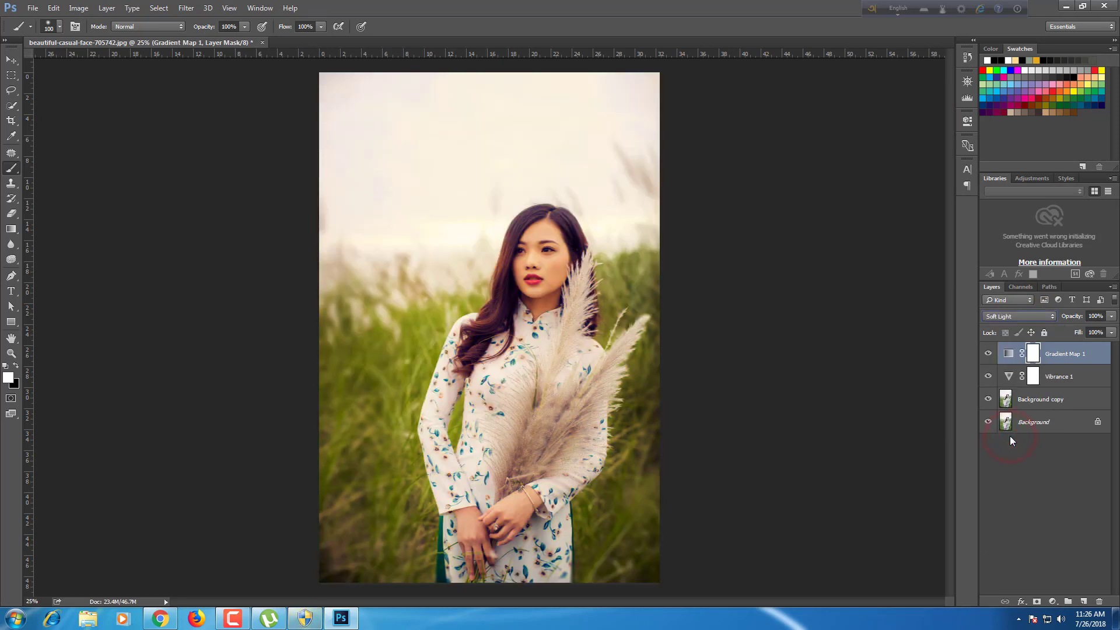
click(1053, 602)
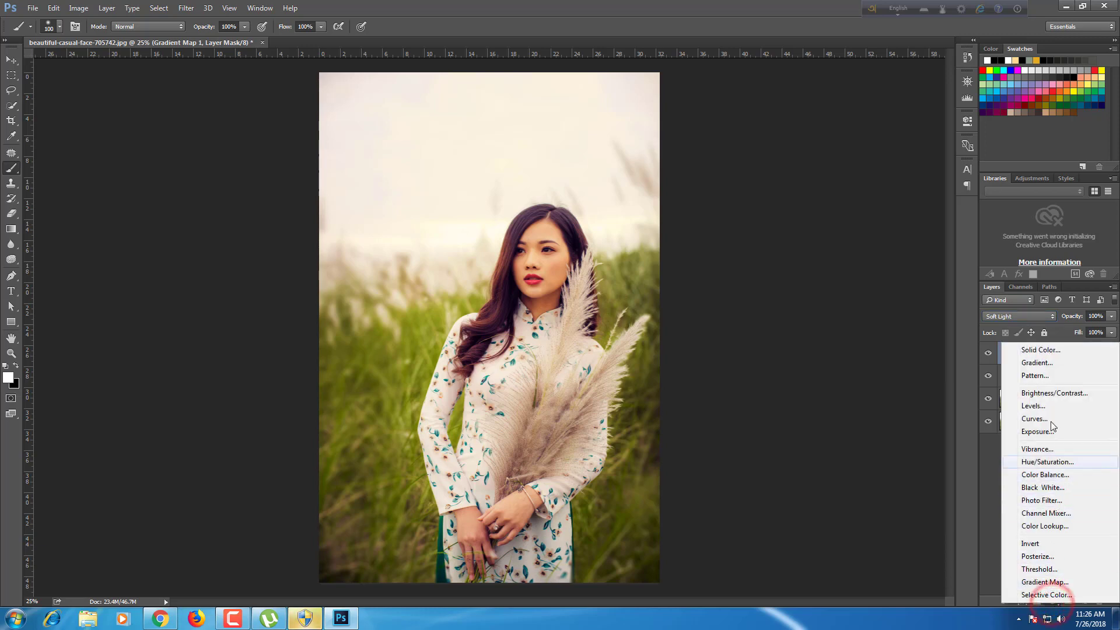
Add a purple-to-orange Gradient Fill layer in Soft Light mode and select its mask.
click(1043, 363)
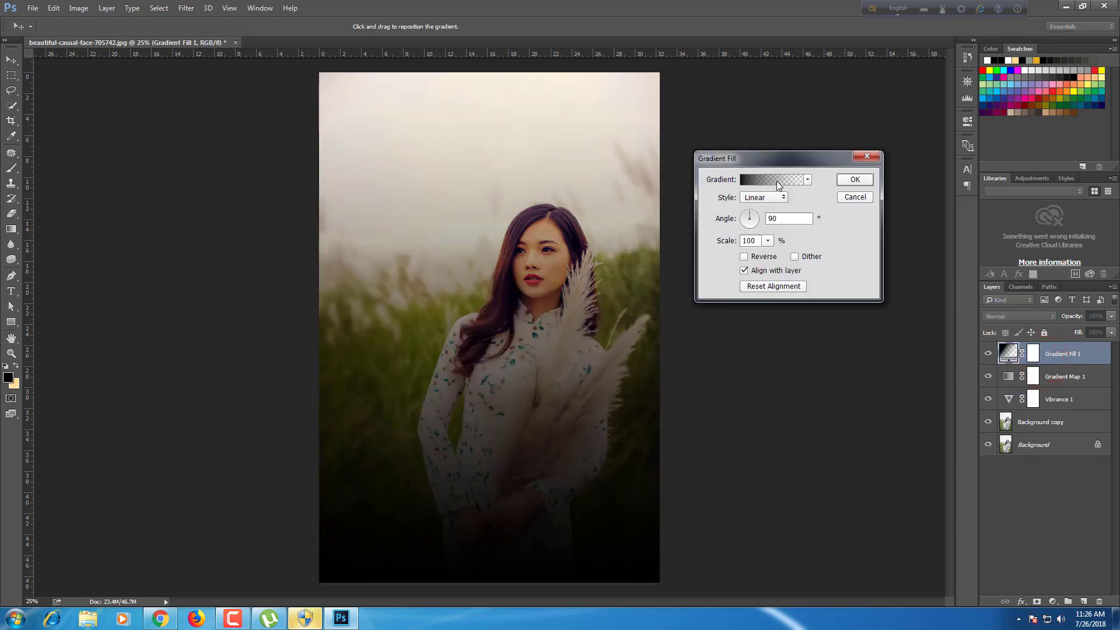
click(808, 180)
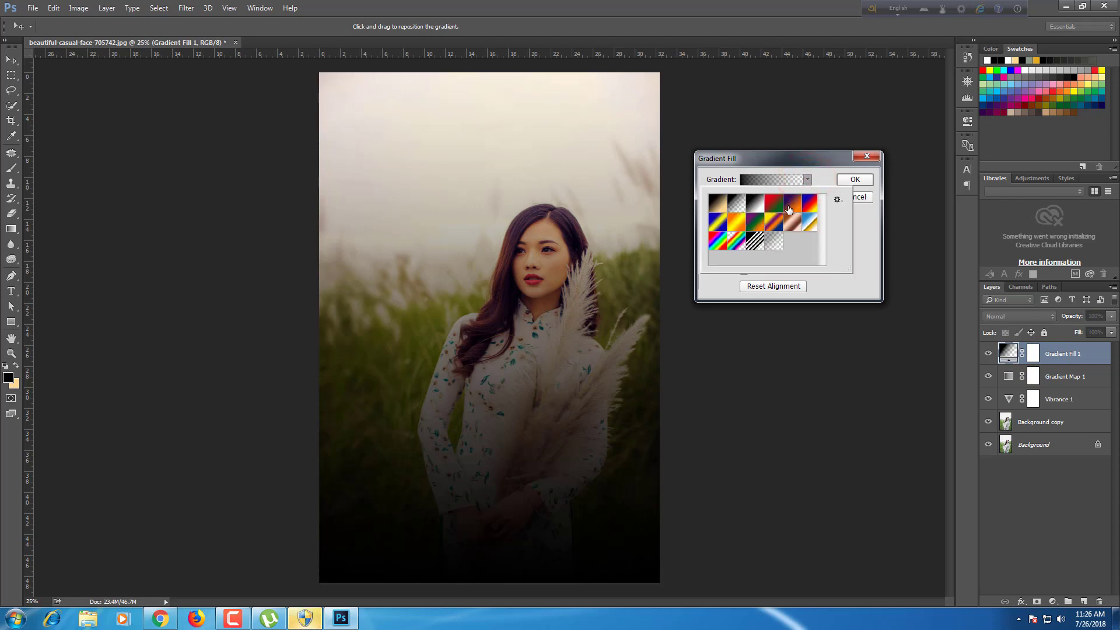
click(793, 204)
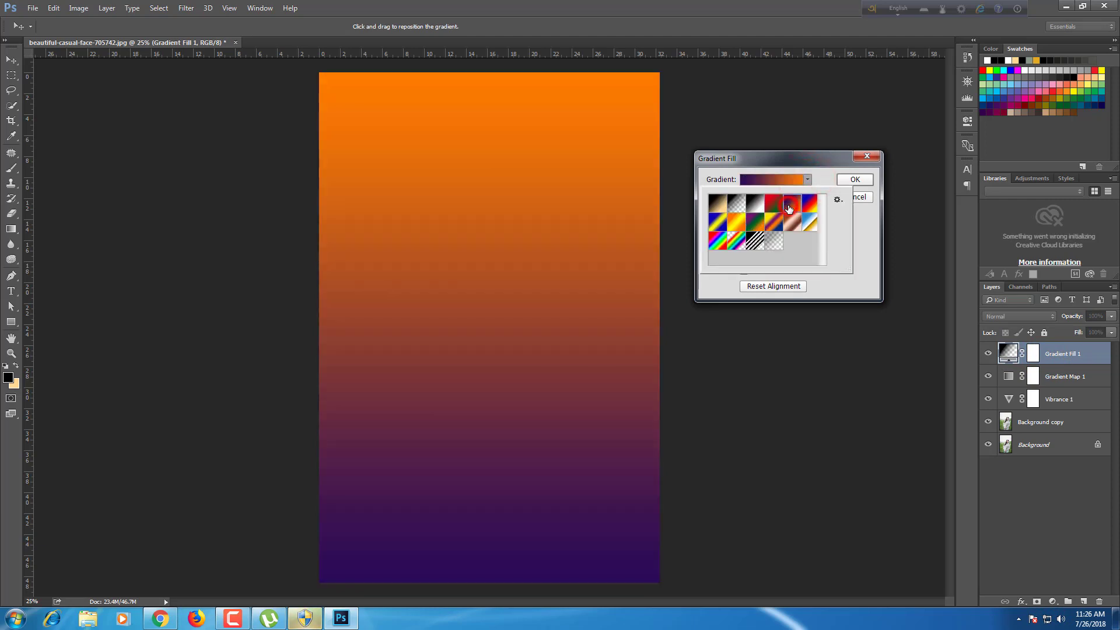
click(857, 184)
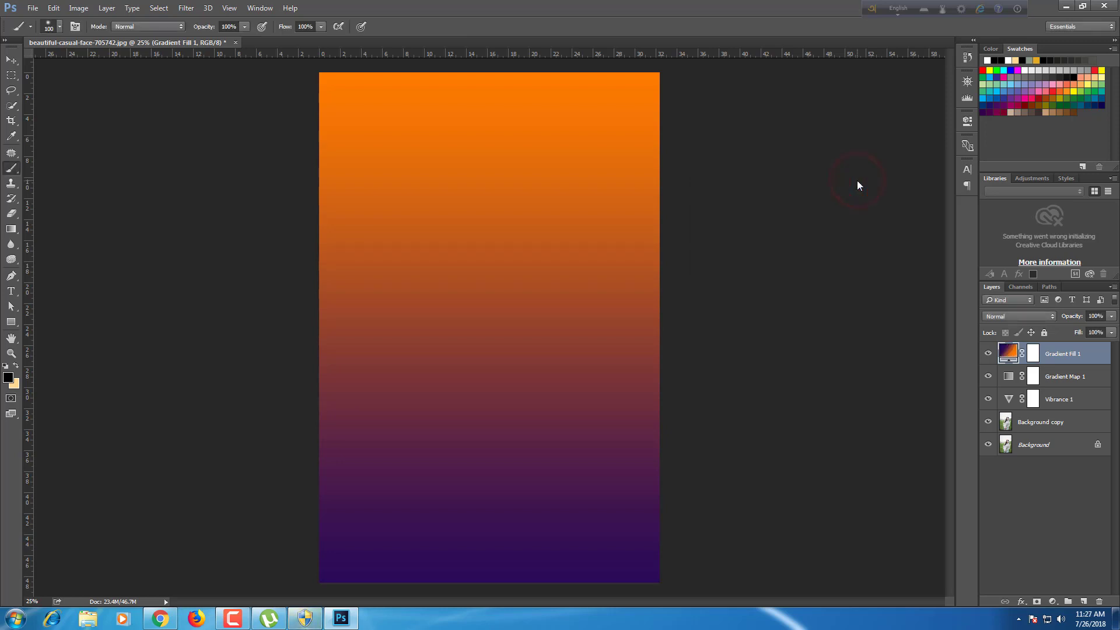
click(1027, 317)
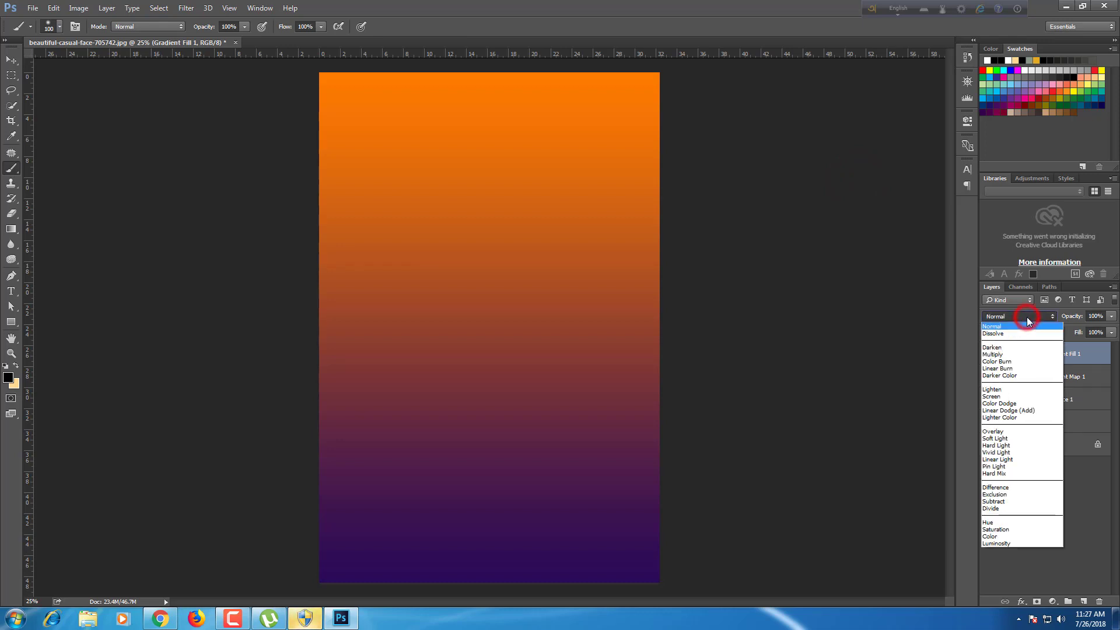
click(1021, 439)
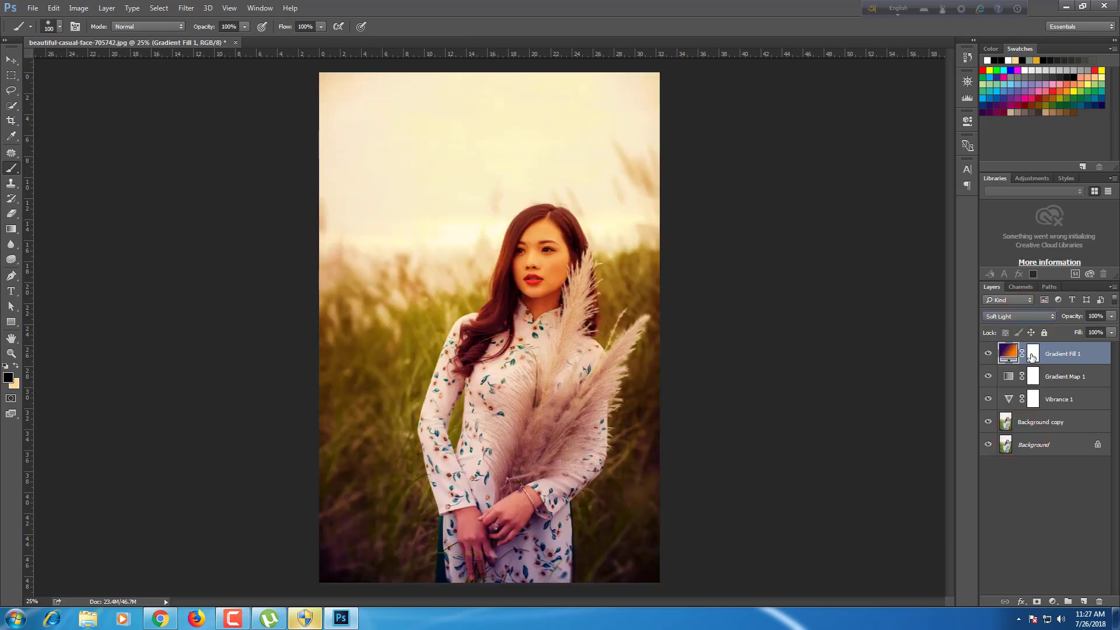
click(1031, 356)
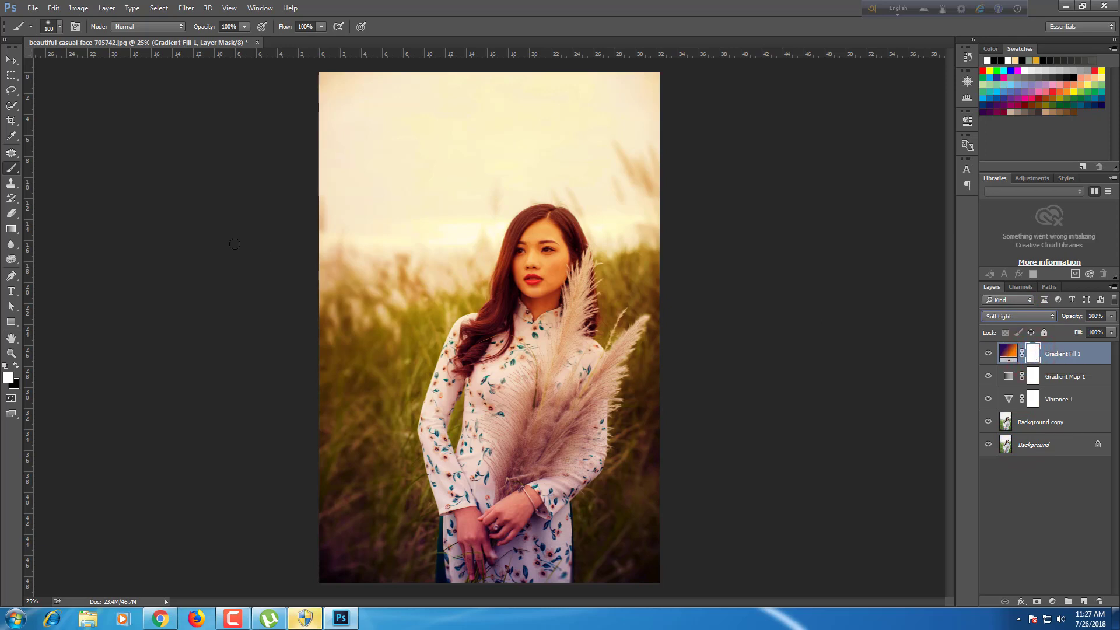
Paint black on the Gradient Fill mask to clear the warm tint from her face and forehead.
click(16, 366)
click(12, 168)
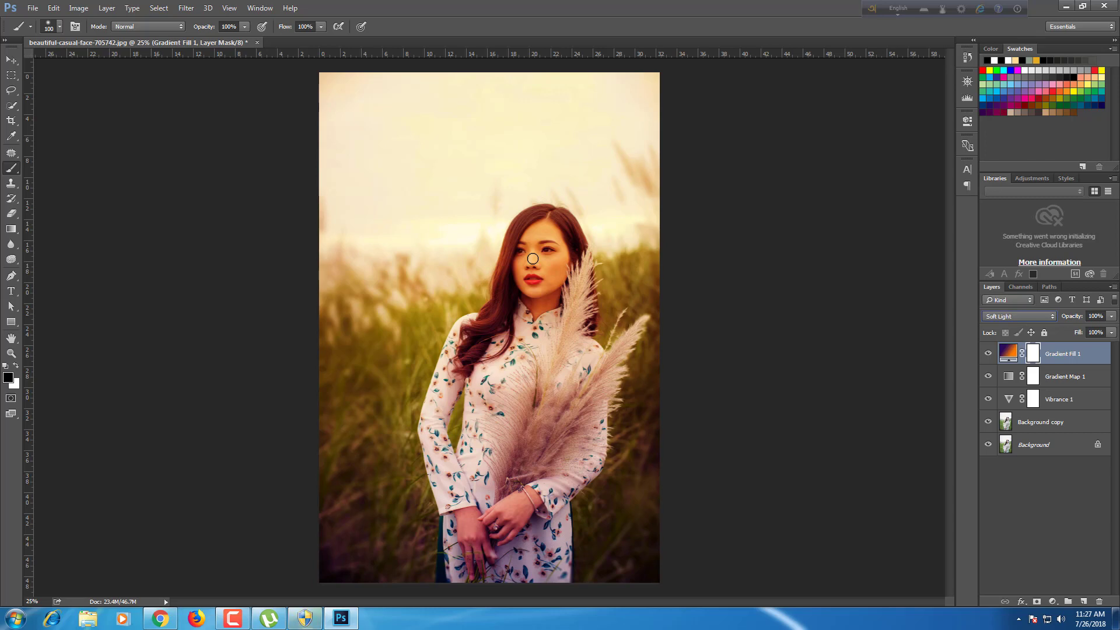
mouse_move(532, 259)
mouse_down()
mouse_move(544, 229)
mouse_move(530, 250)
mouse_up()
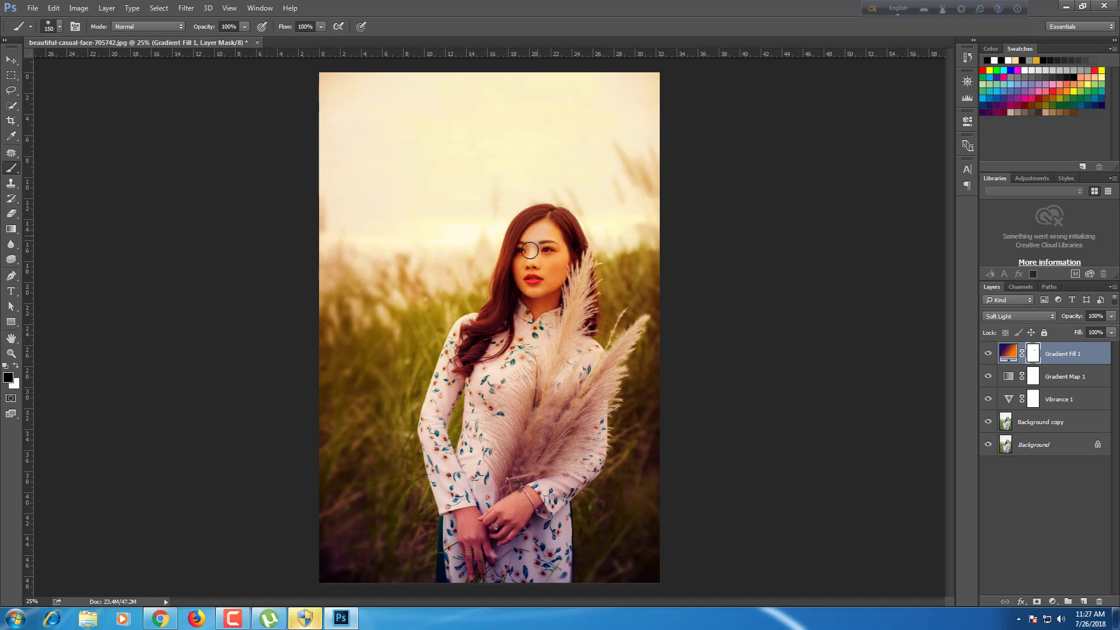
mouse_move(530, 251)
mouse_down()
mouse_move(546, 229)
mouse_move(559, 273)
mouse_move(535, 274)
mouse_move(534, 237)
mouse_move(554, 231)
mouse_move(523, 253)
mouse_move(540, 319)
mouse_move(546, 239)
mouse_move(563, 271)
mouse_move(537, 343)
mouse_move(541, 317)
mouse_move(543, 382)
mouse_move(551, 329)
mouse_move(561, 340)
mouse_move(576, 306)
mouse_up()
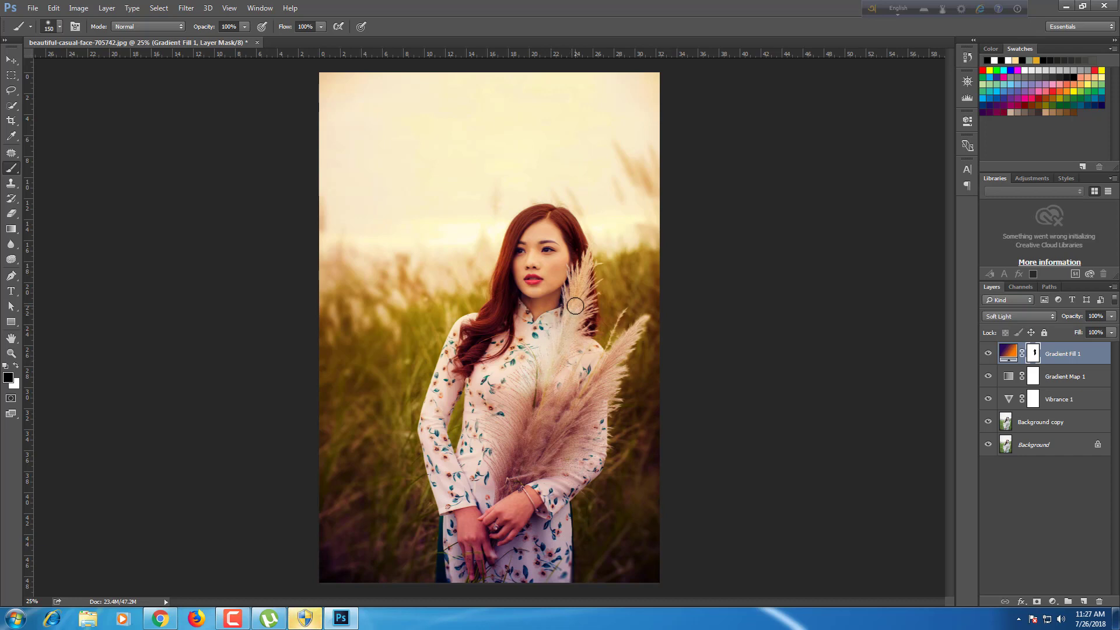
key(bracketleft)
key(bracketleft)
key(bracketleft)
drag(587, 257, 574, 288)
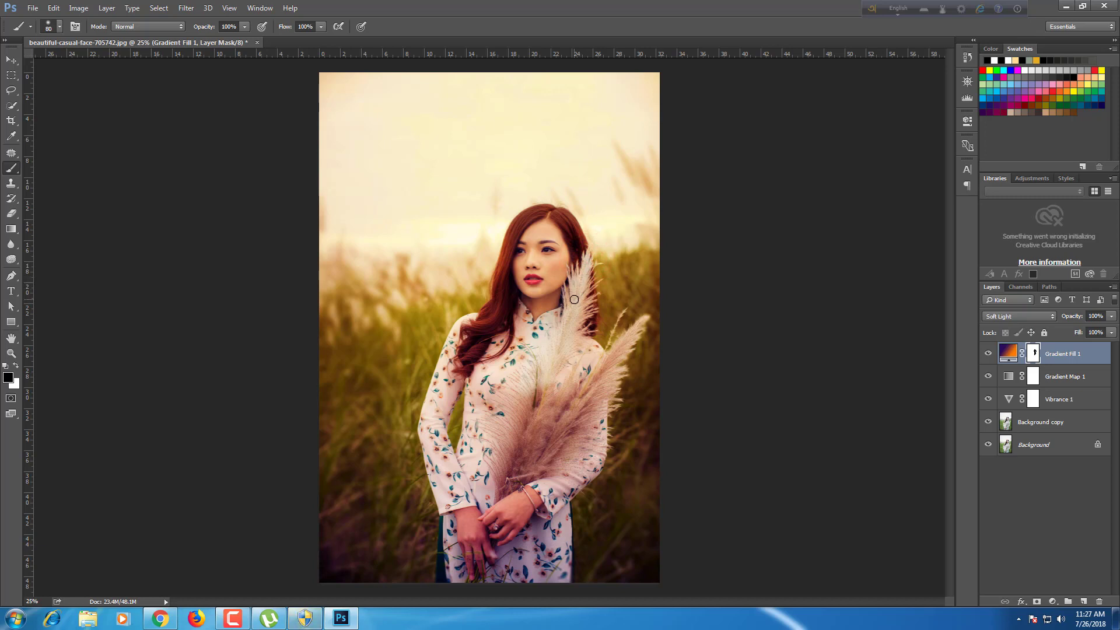
At reduced brush opacity, soften the tint over the pampas plume and feathers.
click(244, 26)
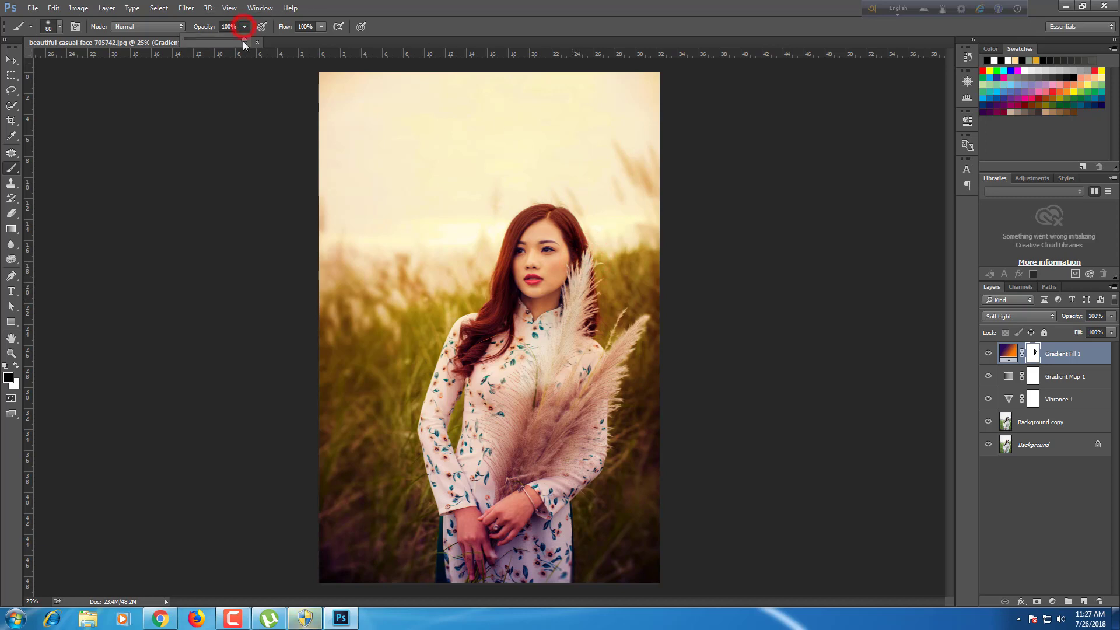
drag(242, 40, 231, 42)
drag(581, 281, 573, 313)
drag(586, 293, 589, 297)
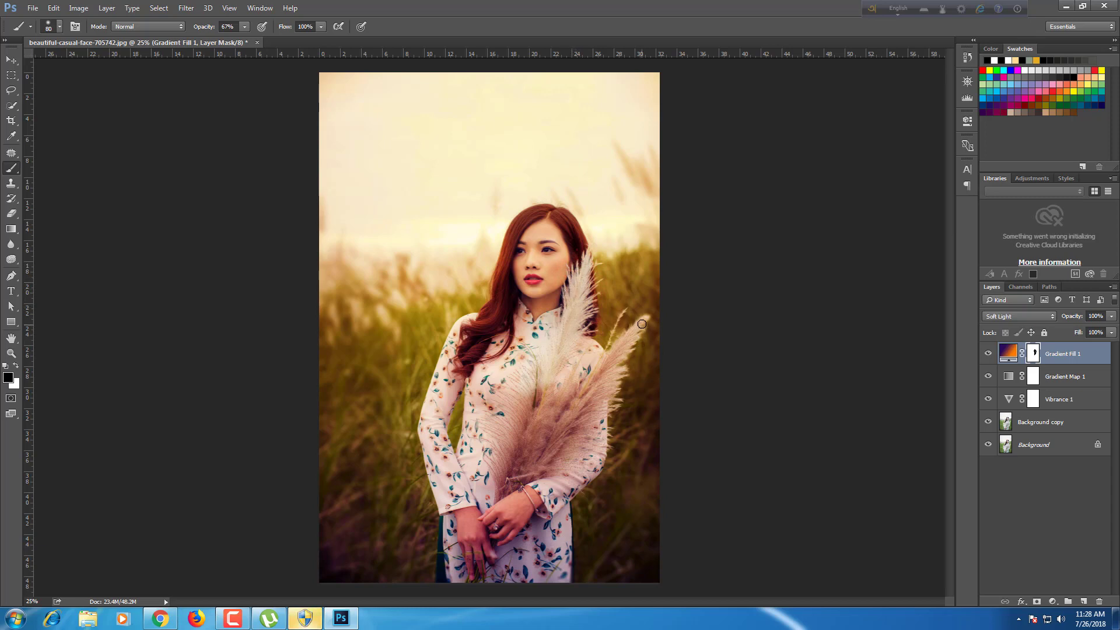
drag(642, 322, 633, 331)
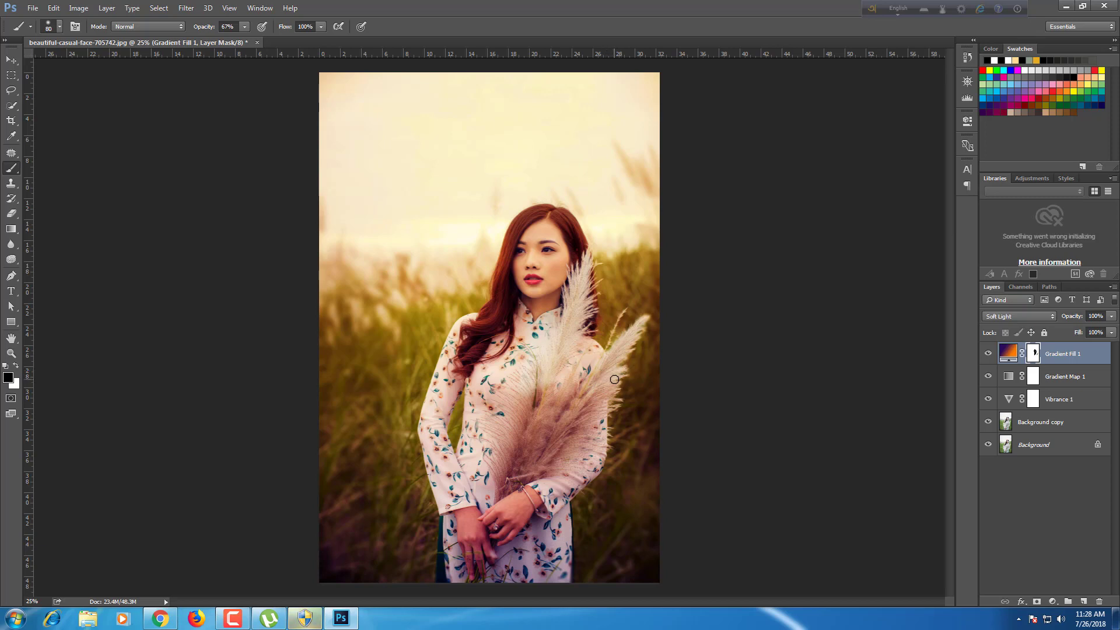
drag(615, 379, 610, 392)
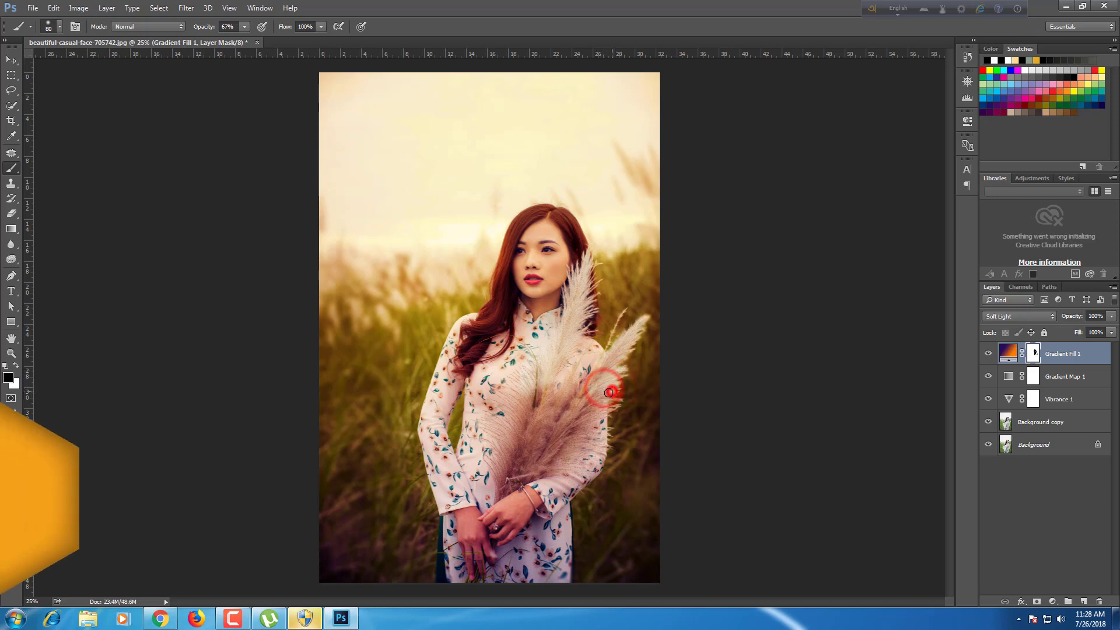
drag(609, 392, 601, 400)
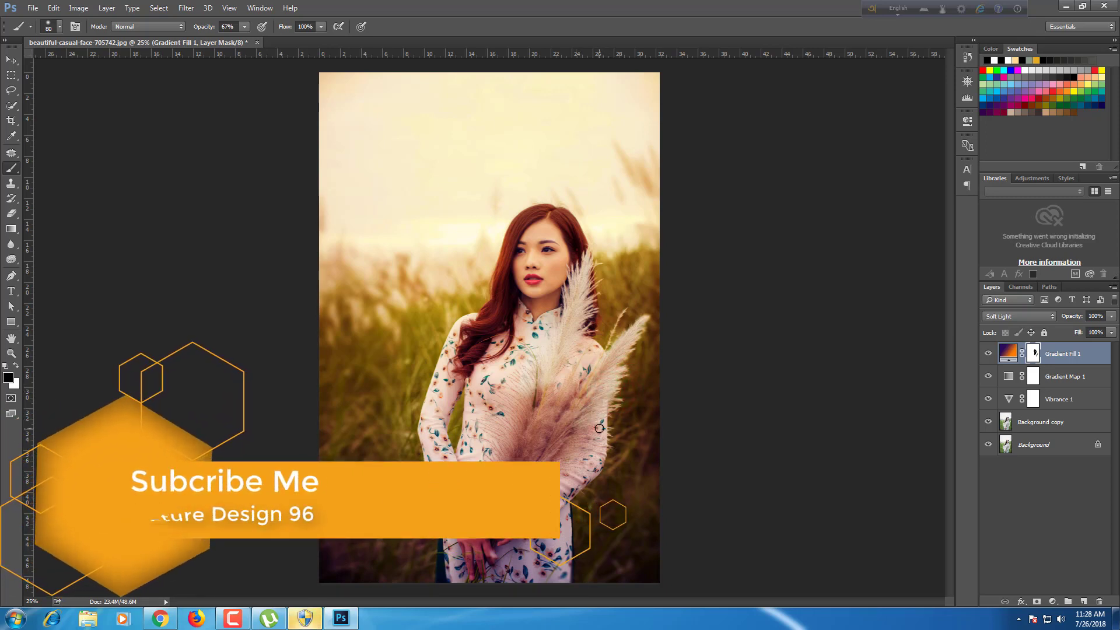
click(244, 26)
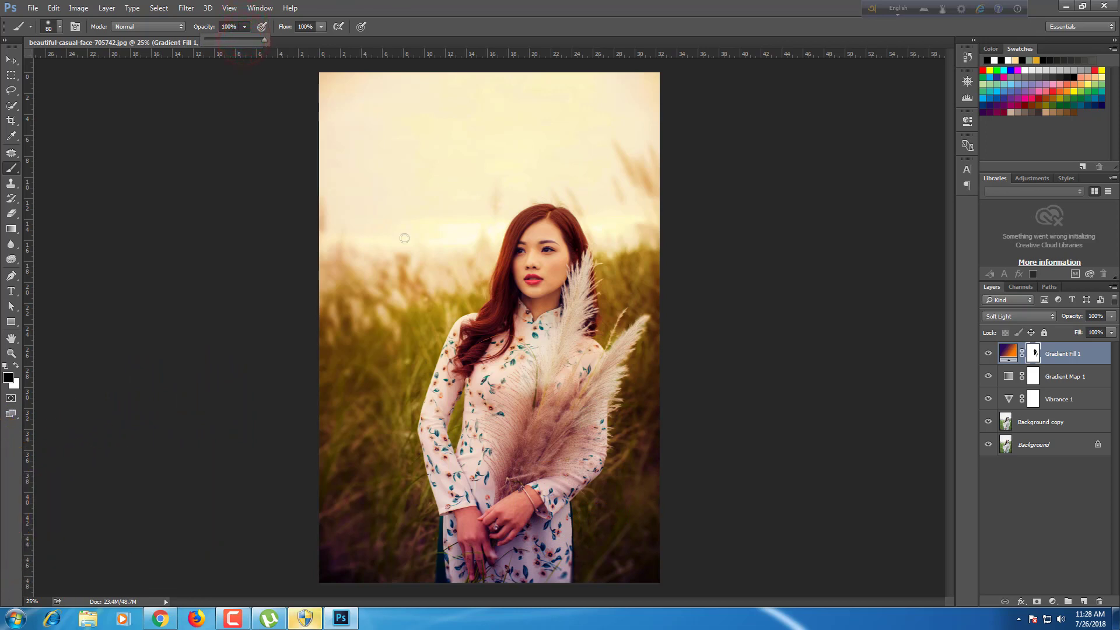
click(596, 412)
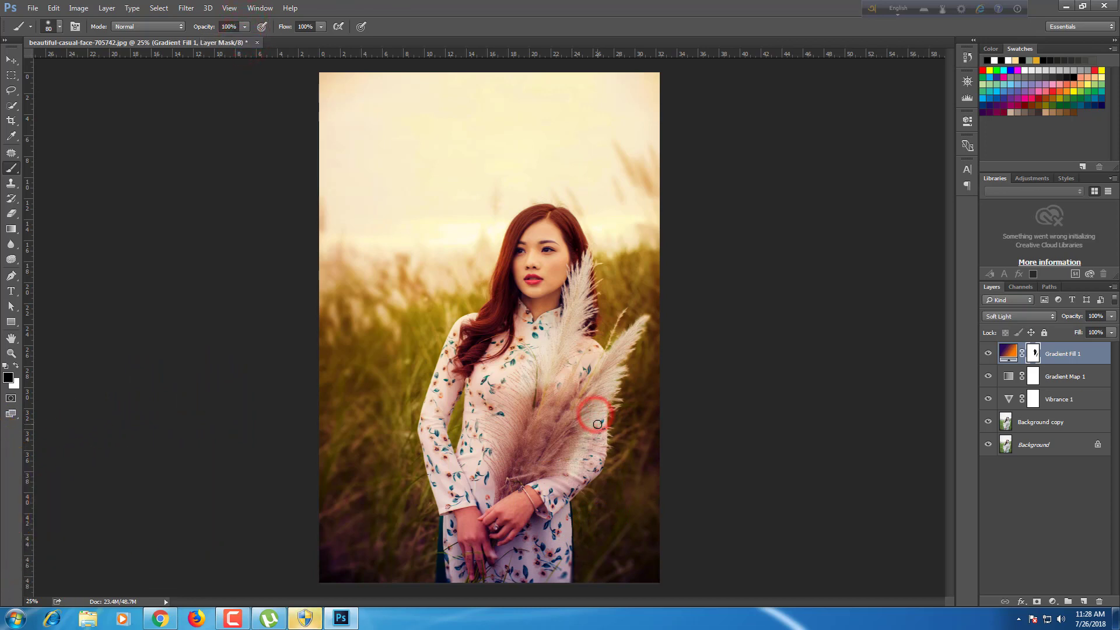
With a full-opacity brush, mask out her dress, hand, arm, sleeve and shoulders.
key(bracketright)
key(bracketright)
key(bracketright)
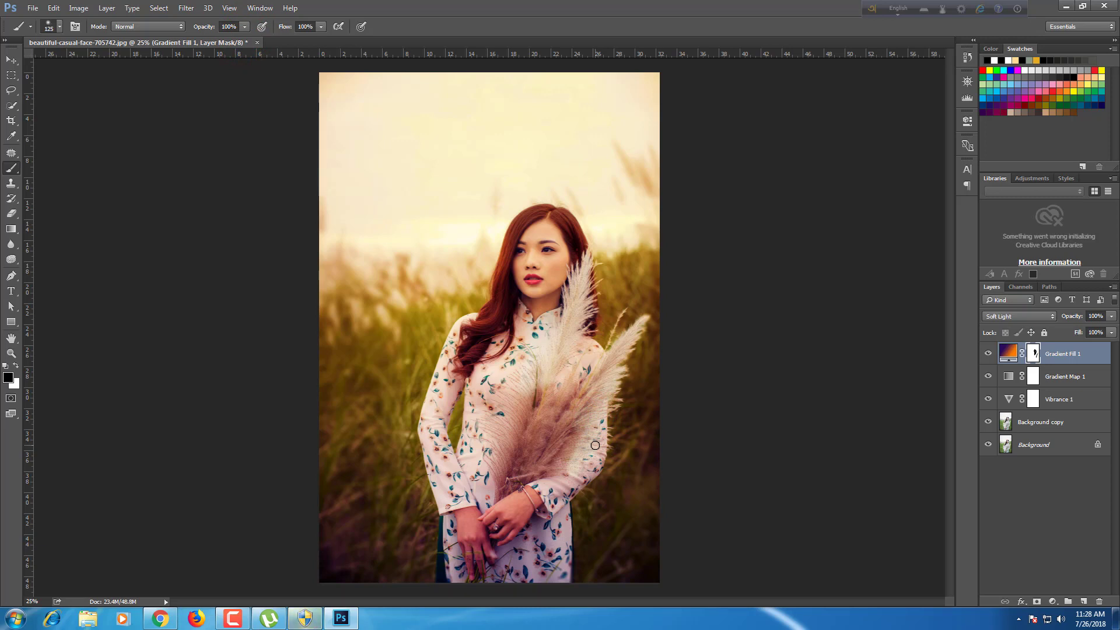
click(593, 429)
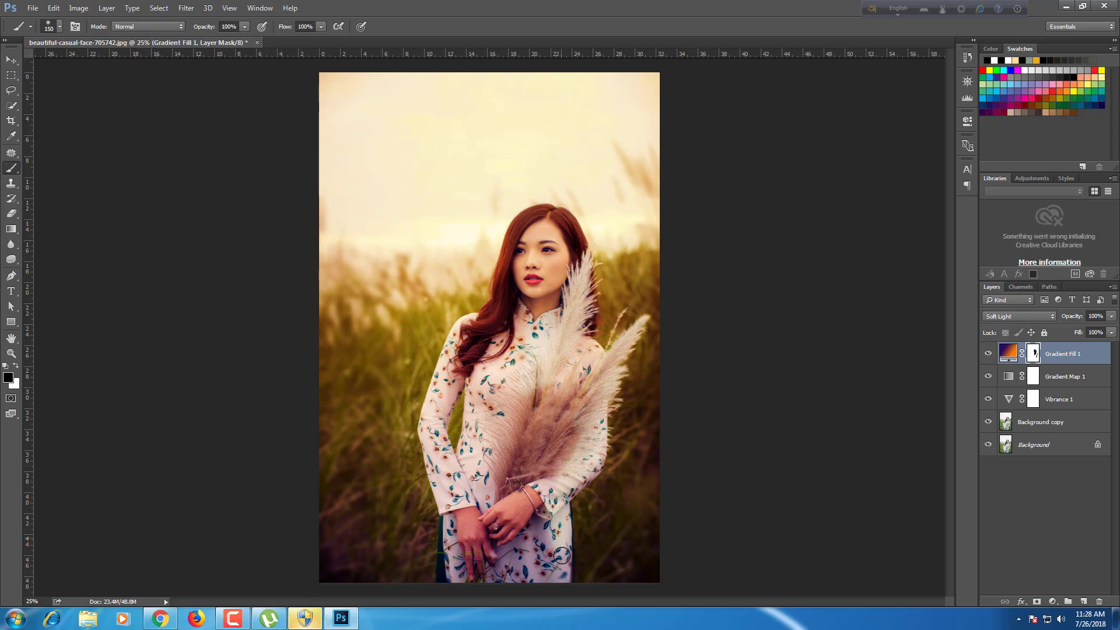
drag(551, 506, 548, 577)
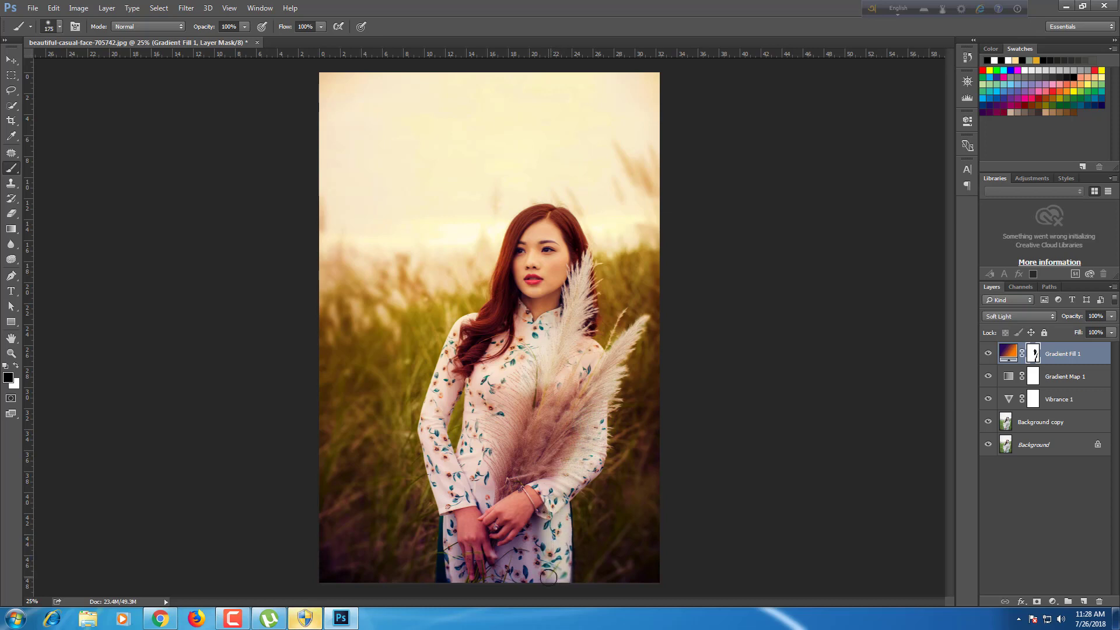
mouse_move(532, 382)
mouse_down()
mouse_move(555, 421)
mouse_move(505, 467)
mouse_move(476, 549)
mouse_up()
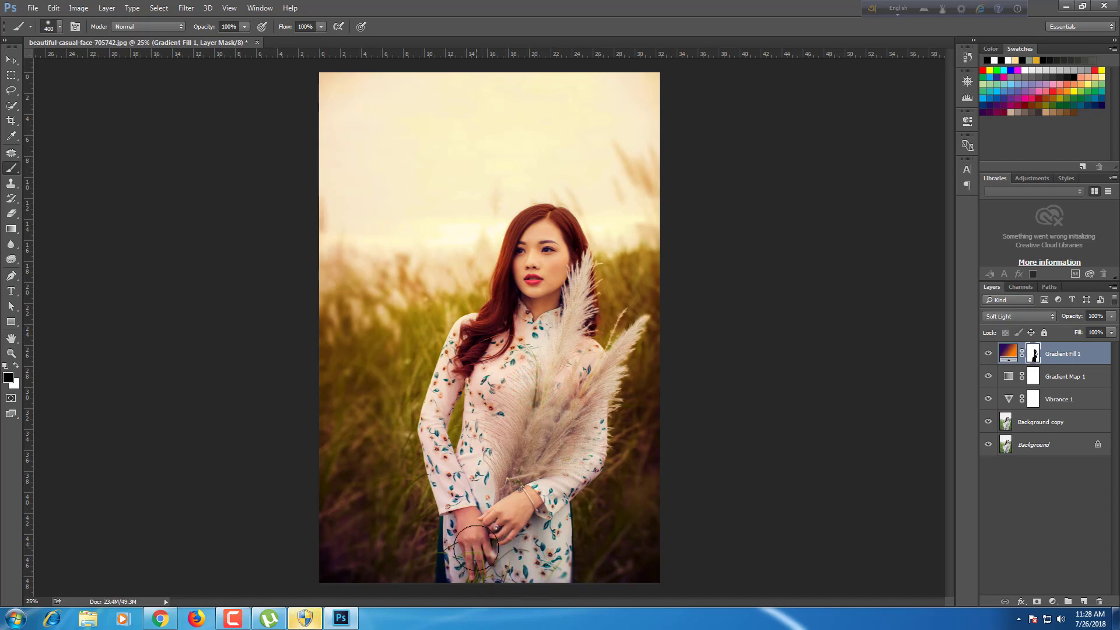
key(bracketleft)
key(bracketleft)
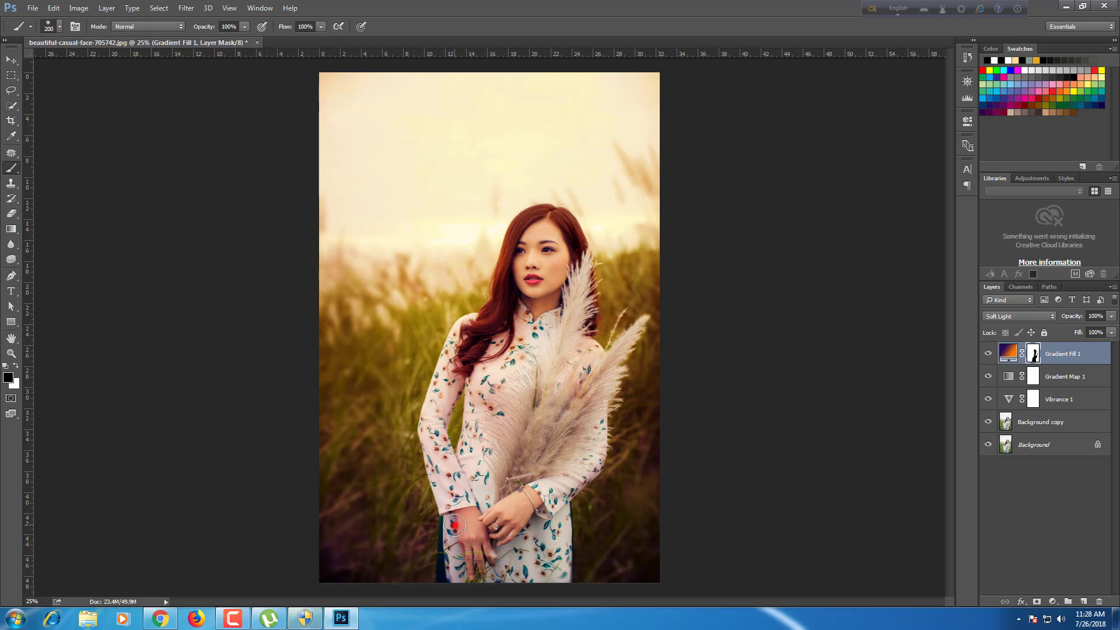
drag(455, 526, 459, 579)
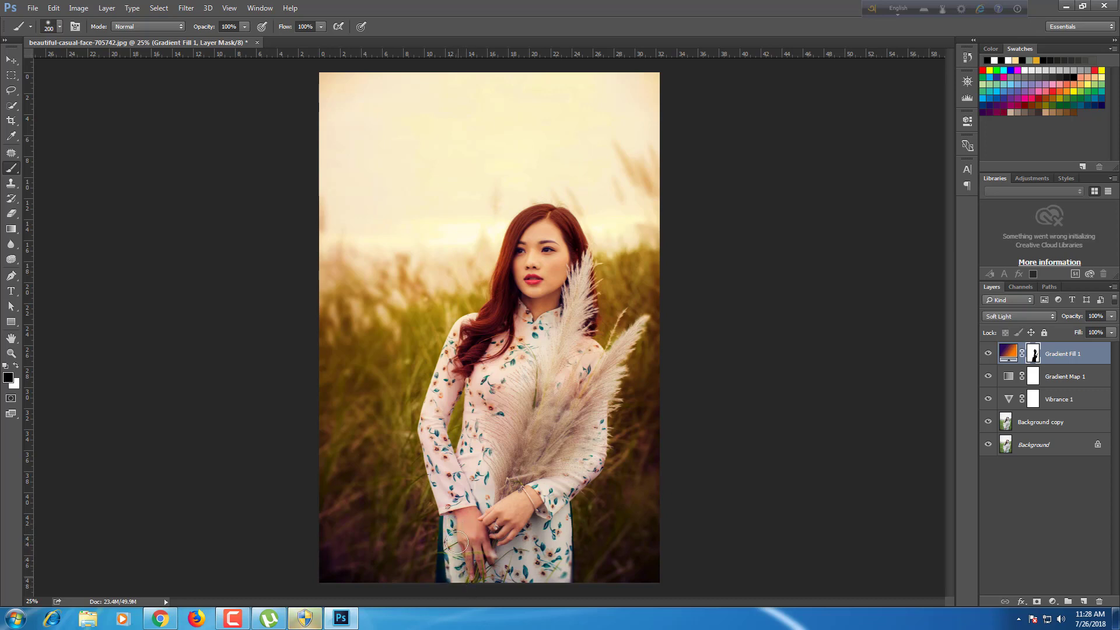
mouse_move(467, 512)
mouse_down()
mouse_move(479, 376)
mouse_move(477, 391)
mouse_move(527, 329)
mouse_move(514, 373)
mouse_move(482, 357)
mouse_move(434, 445)
mouse_move(446, 490)
mouse_move(448, 470)
mouse_up()
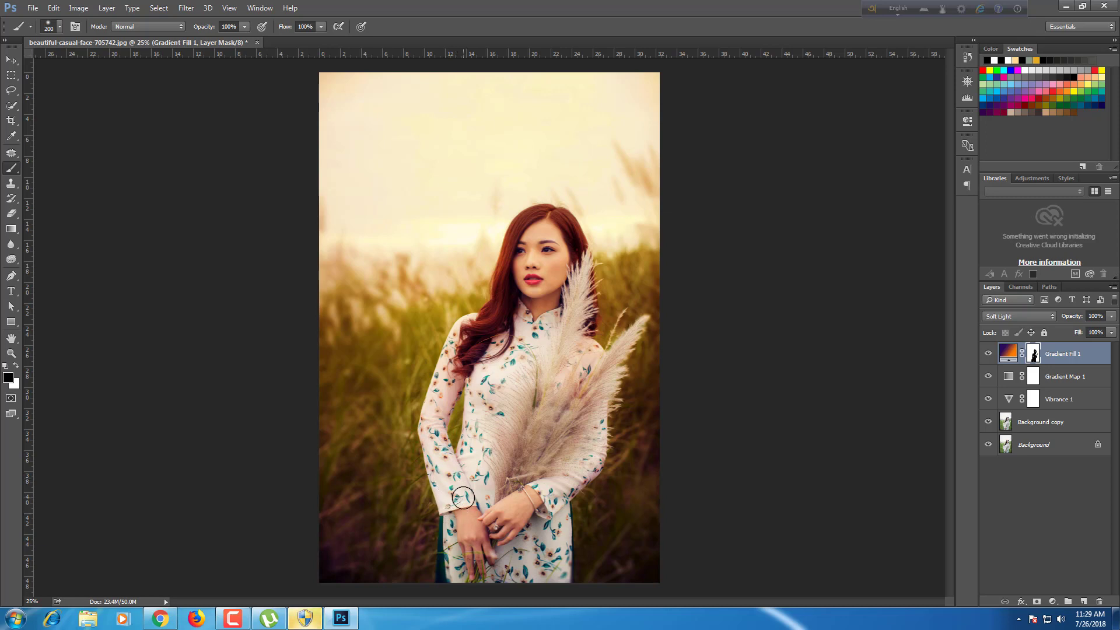
key(bracketleft)
key(bracketleft)
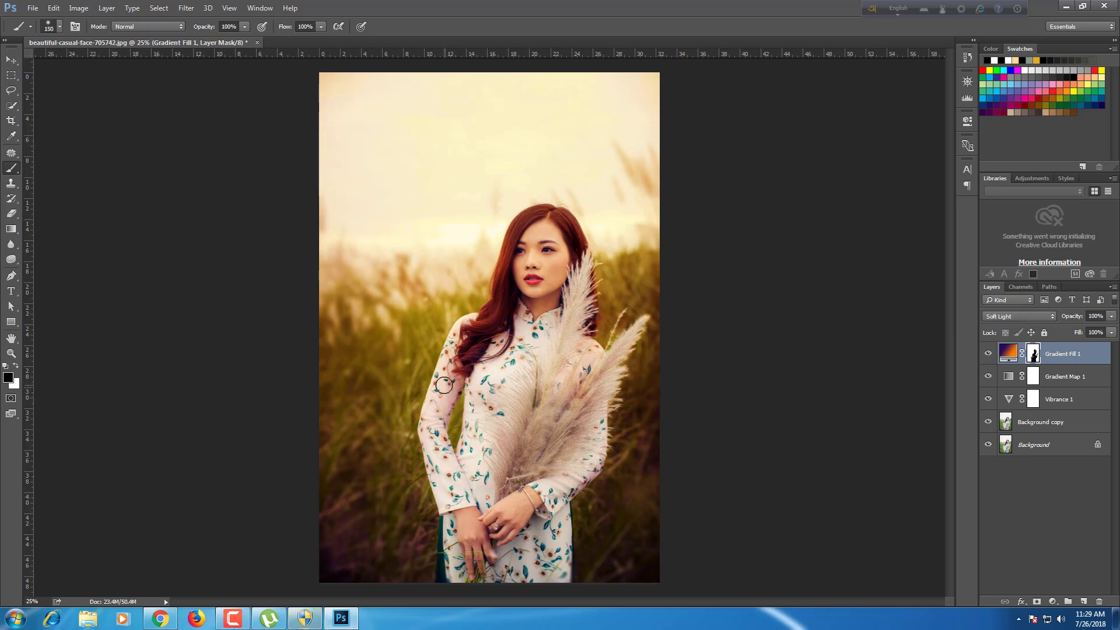
drag(441, 385, 441, 402)
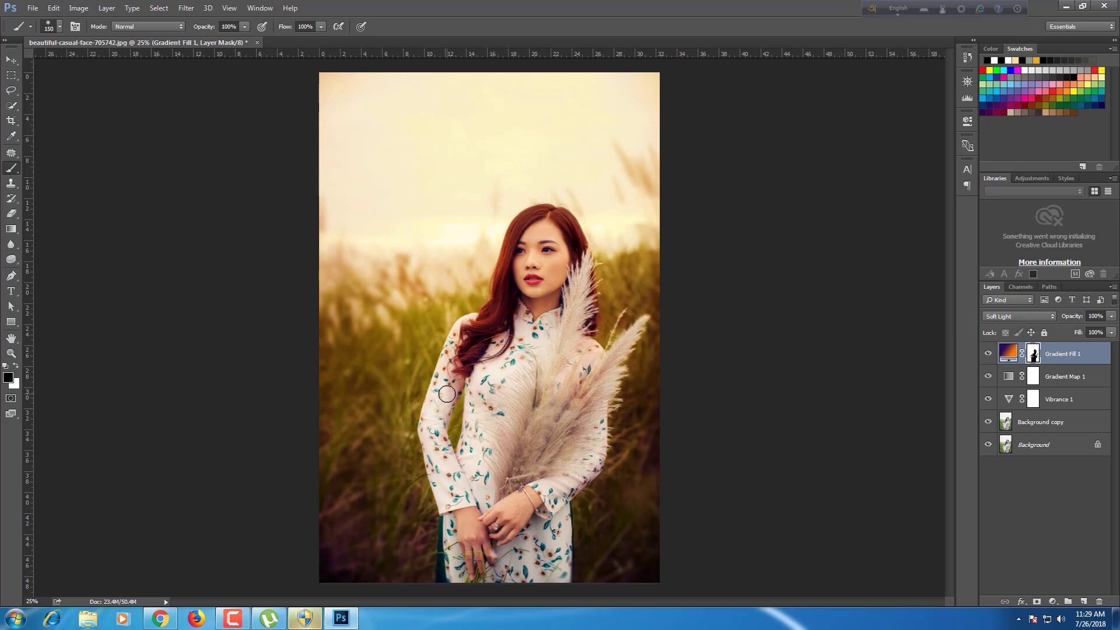
drag(577, 345, 553, 416)
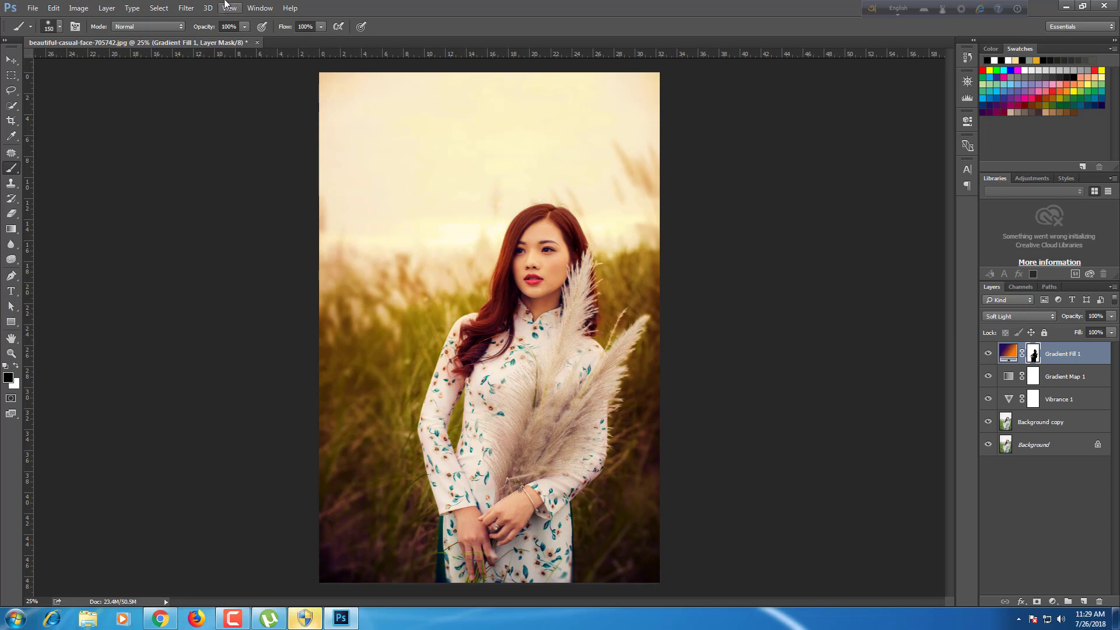
Paint the Gradient Fill mask at 29% brush opacity along her shoulder and hairline.
click(245, 26)
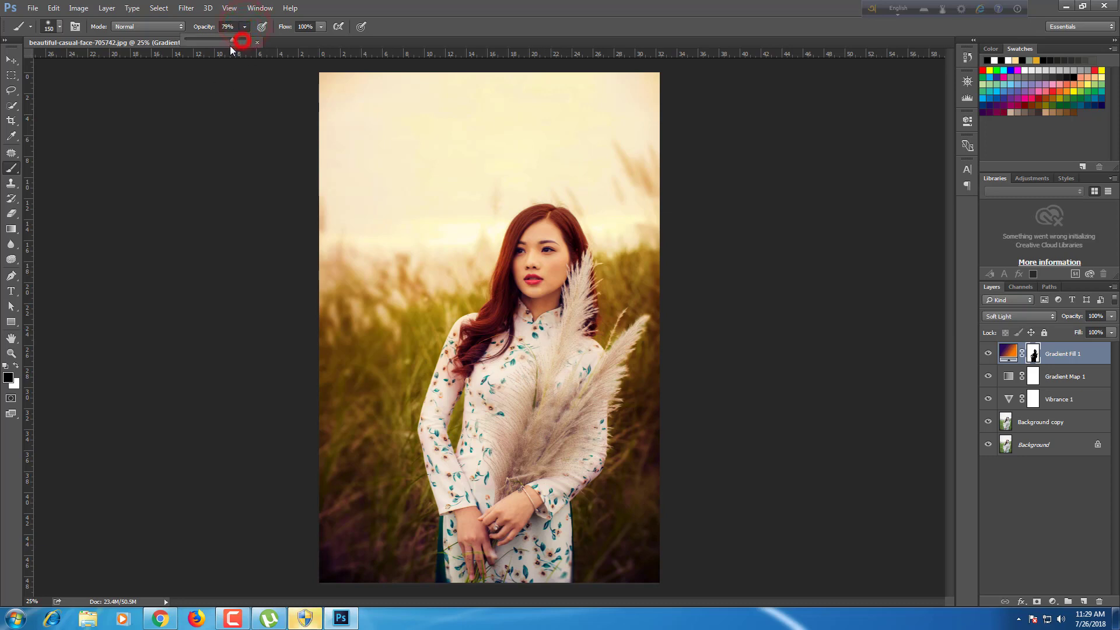
drag(210, 51, 202, 52)
drag(458, 340, 449, 371)
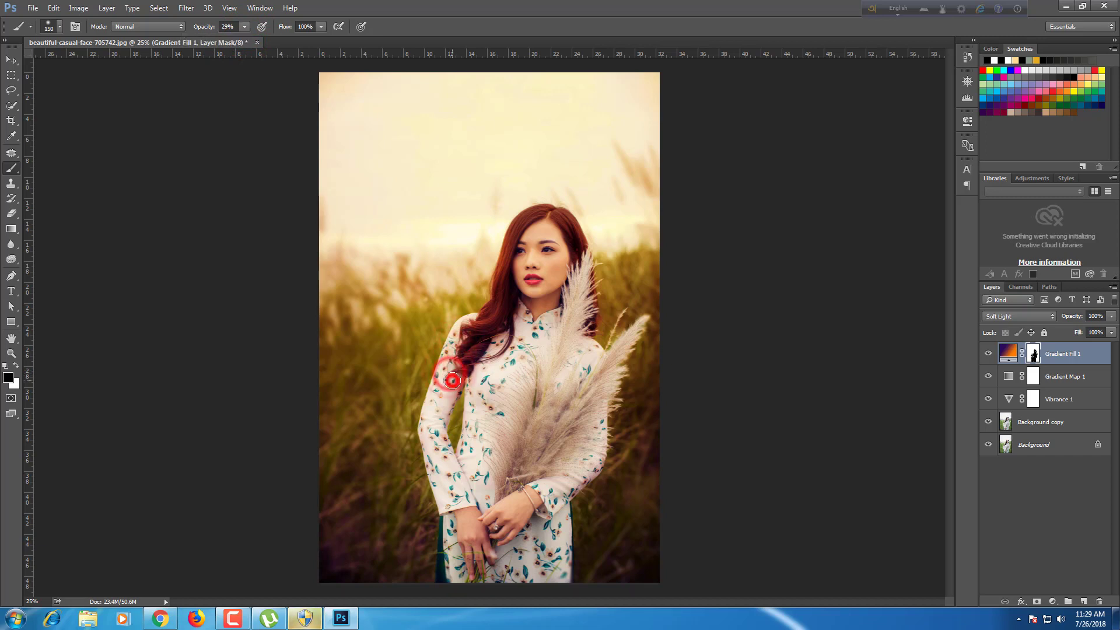
drag(449, 370, 451, 376)
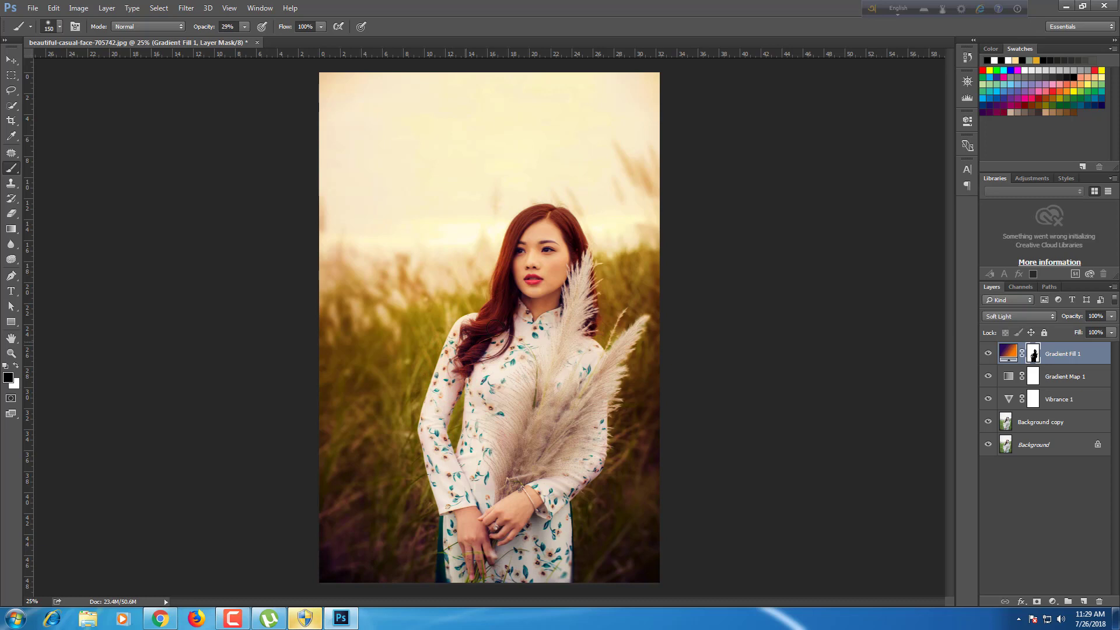
drag(525, 316, 500, 341)
drag(499, 341, 502, 341)
drag(536, 216, 514, 243)
drag(534, 219, 581, 252)
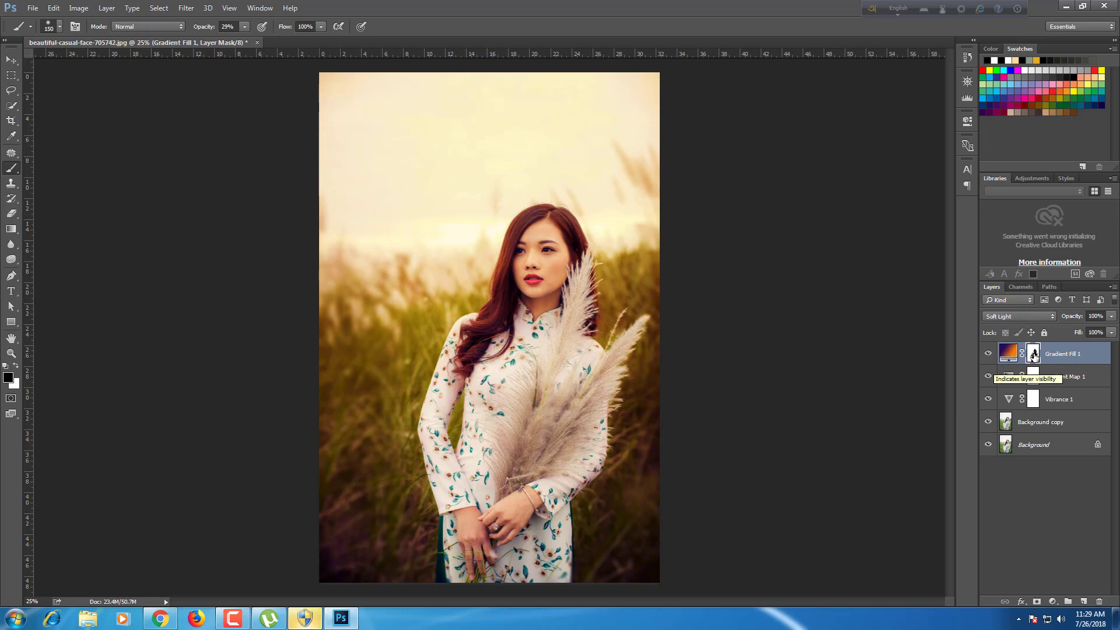
Toggle the mask off and on to compare, then select the Gradient Fill layer itself.
shift+click(1033, 354)
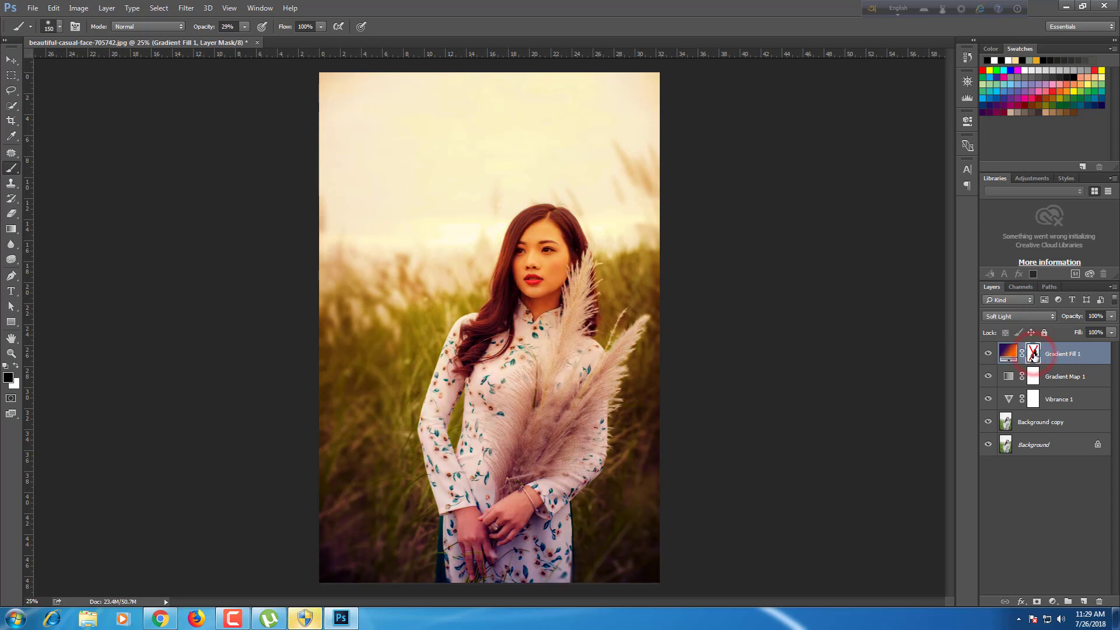
shift+click(1033, 353)
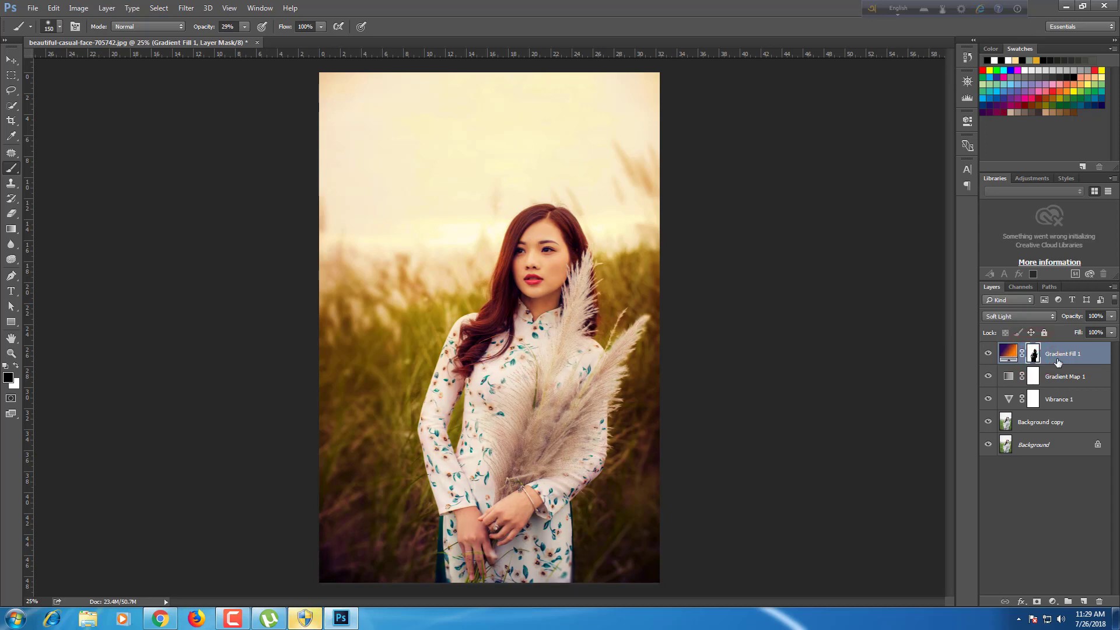
click(1063, 354)
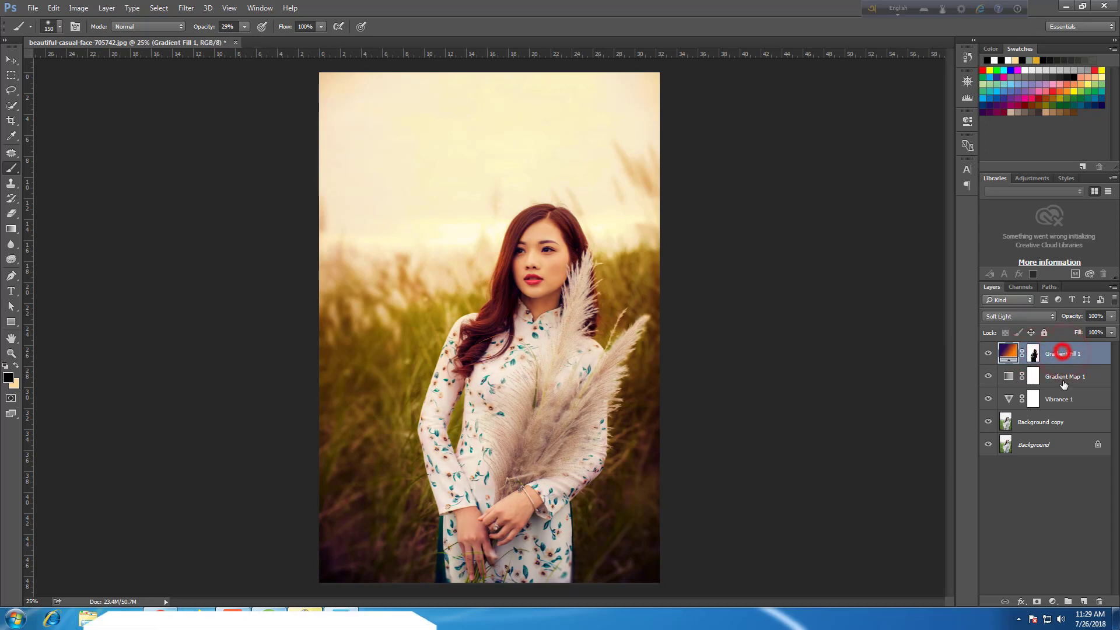
Add a Curves adjustment layer with the curve raised to brighten the photo.
click(1052, 601)
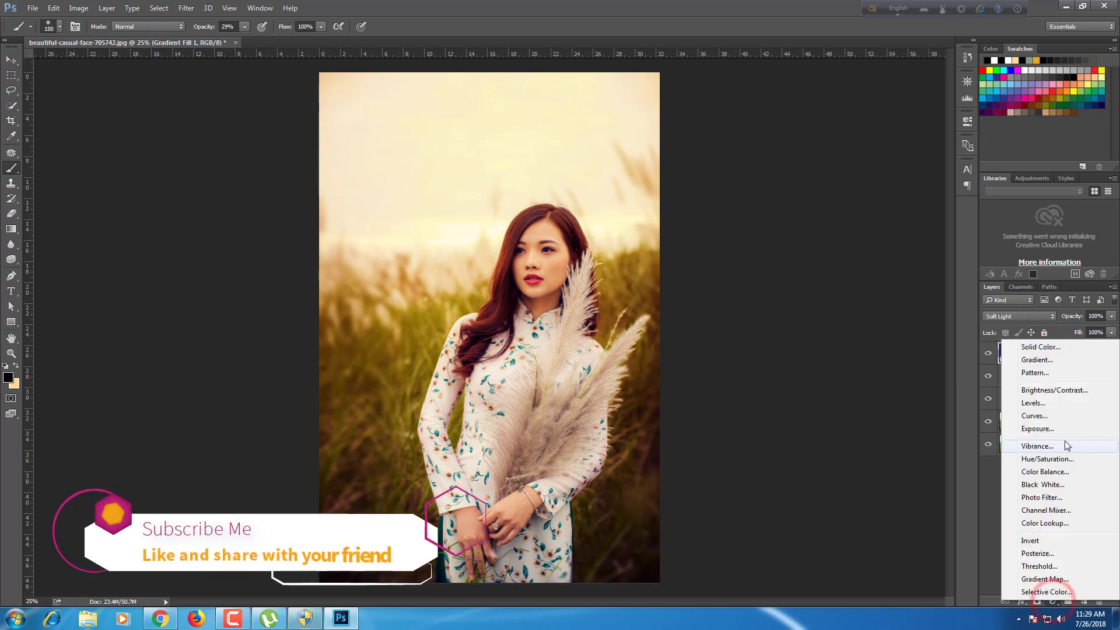
click(1055, 417)
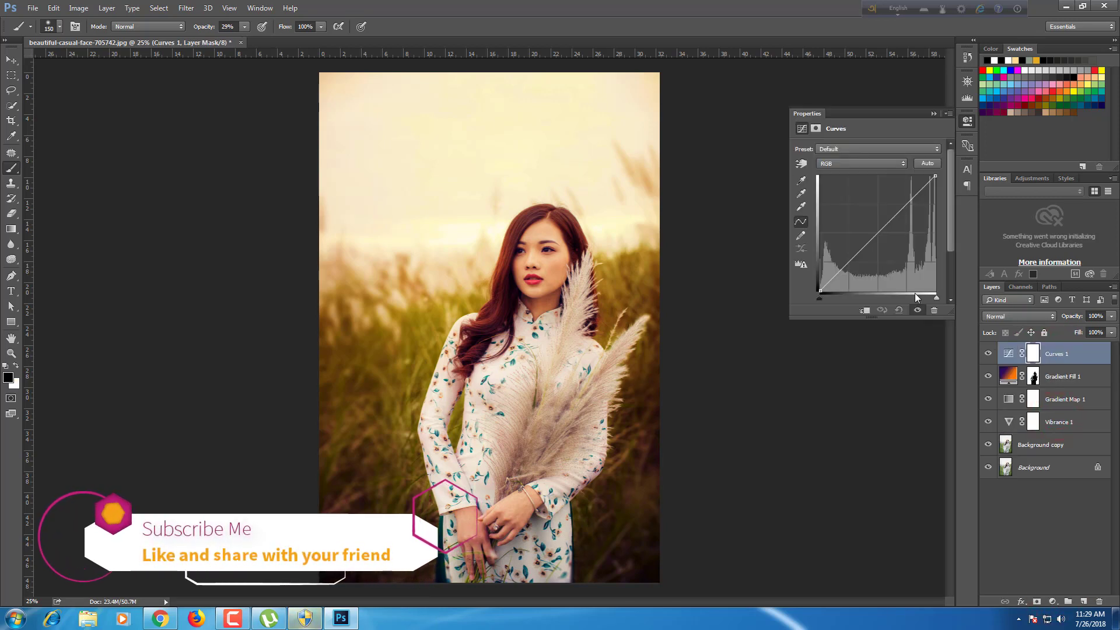
drag(886, 233, 891, 235)
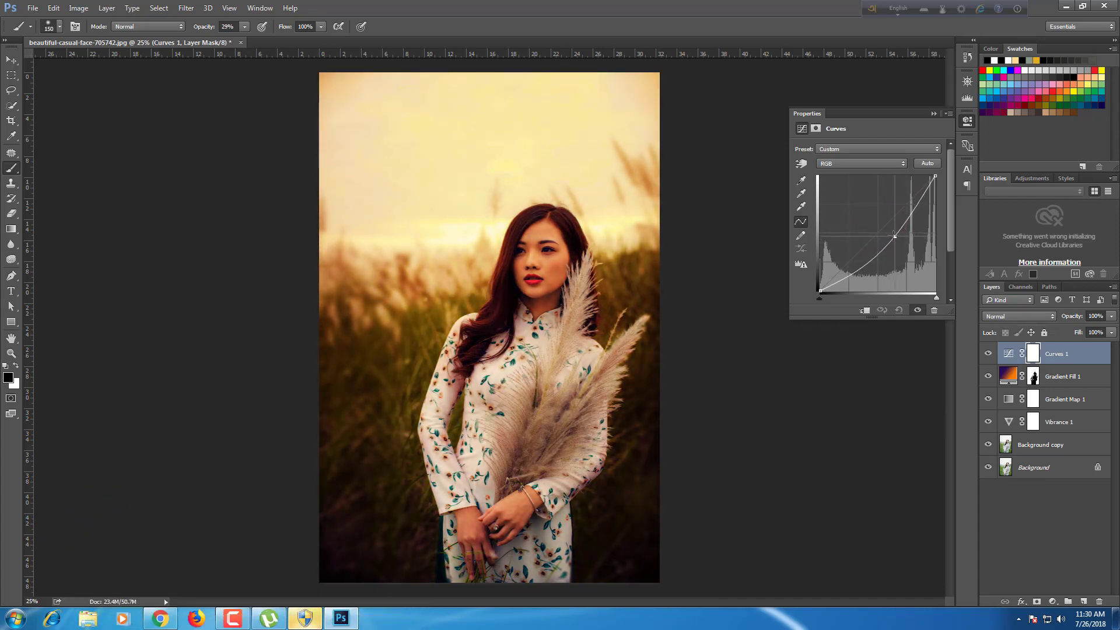
drag(887, 233, 894, 238)
drag(894, 239, 887, 238)
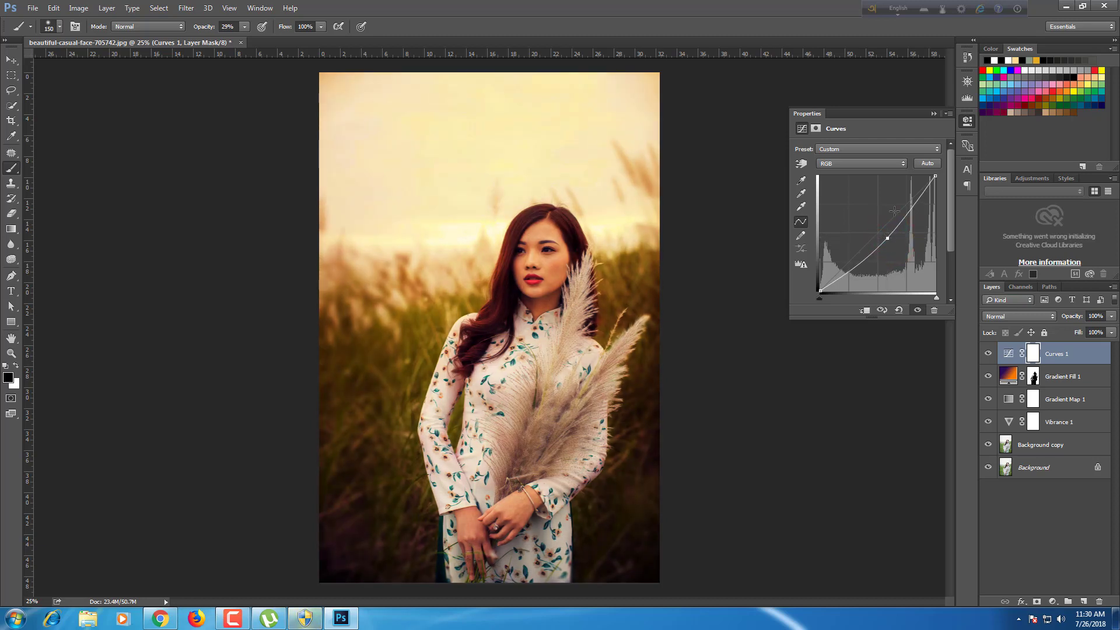
click(933, 114)
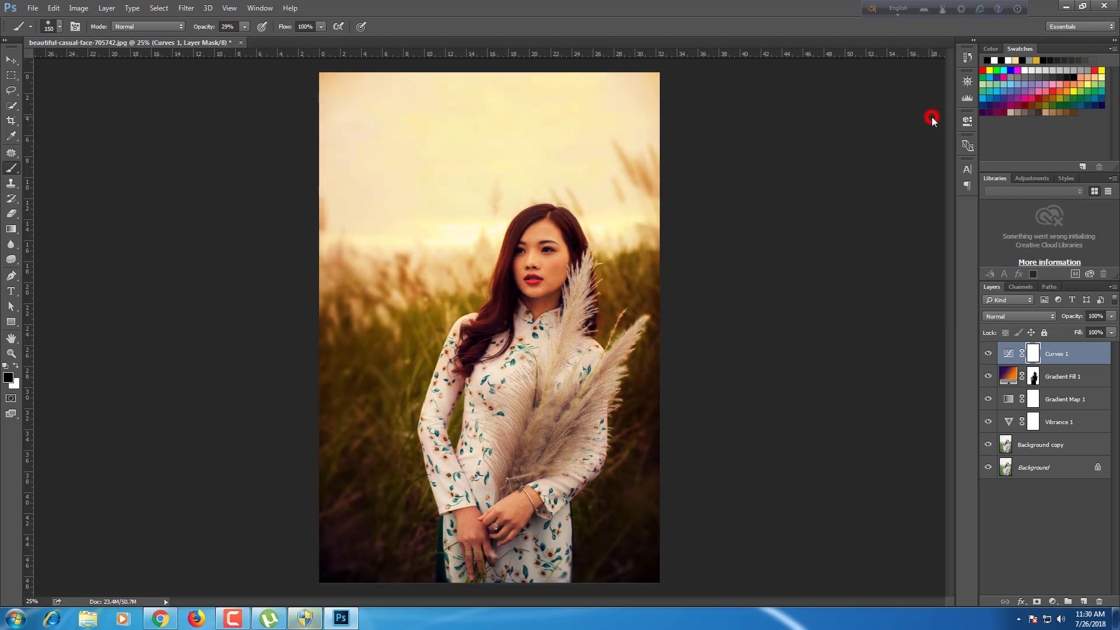
Copy the Gradient Fill's silhouette mask onto Curves 1, replacing its existing mask.
click(1033, 380)
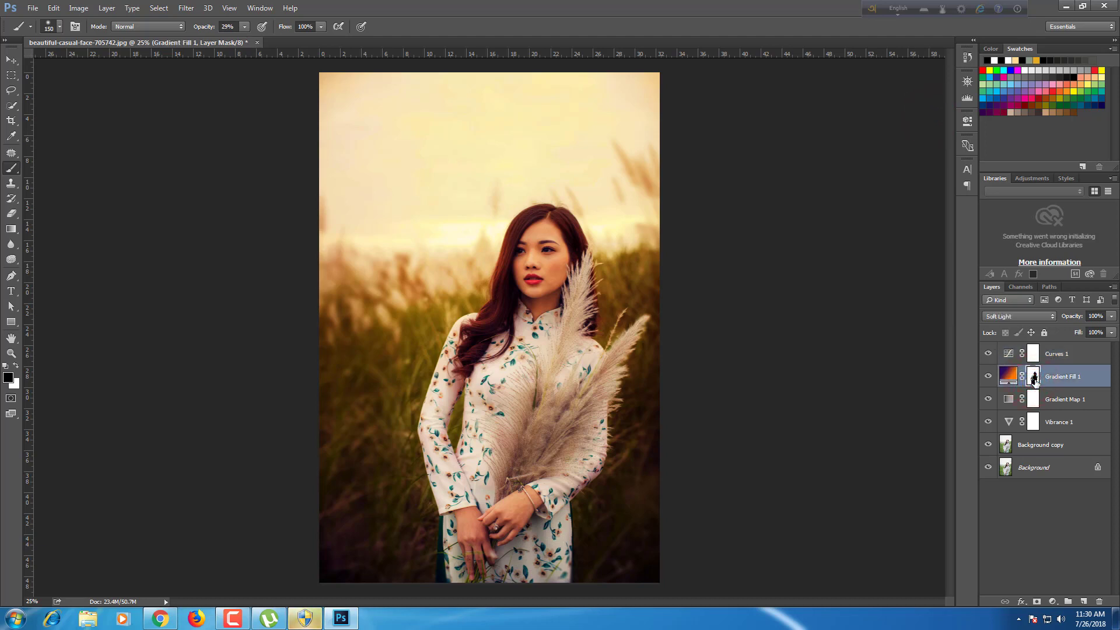
drag(1035, 380, 1033, 354)
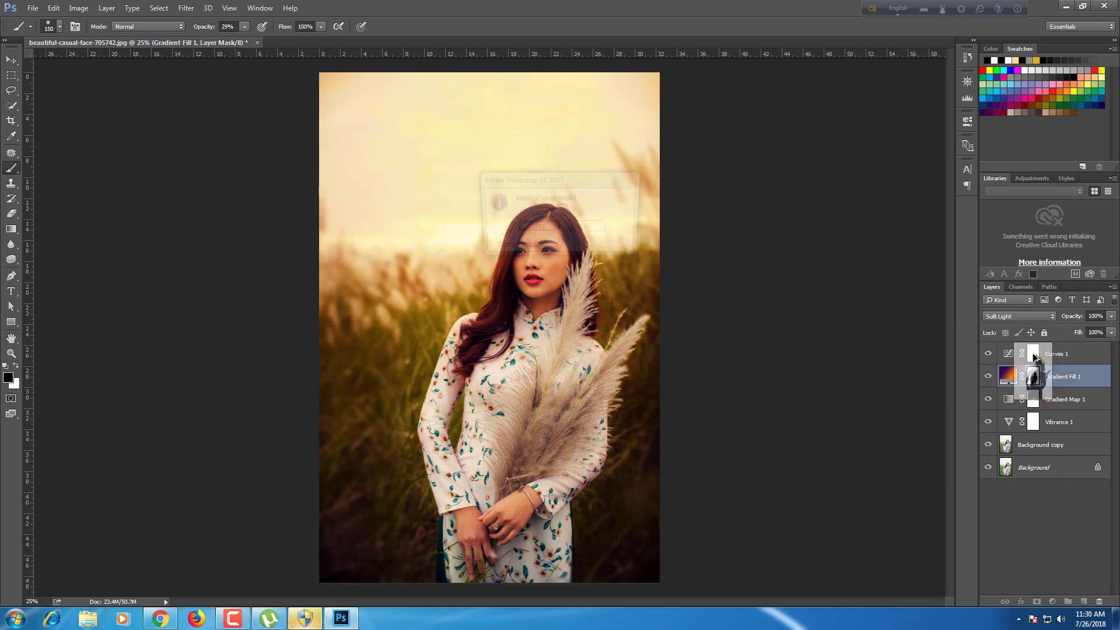
click(536, 228)
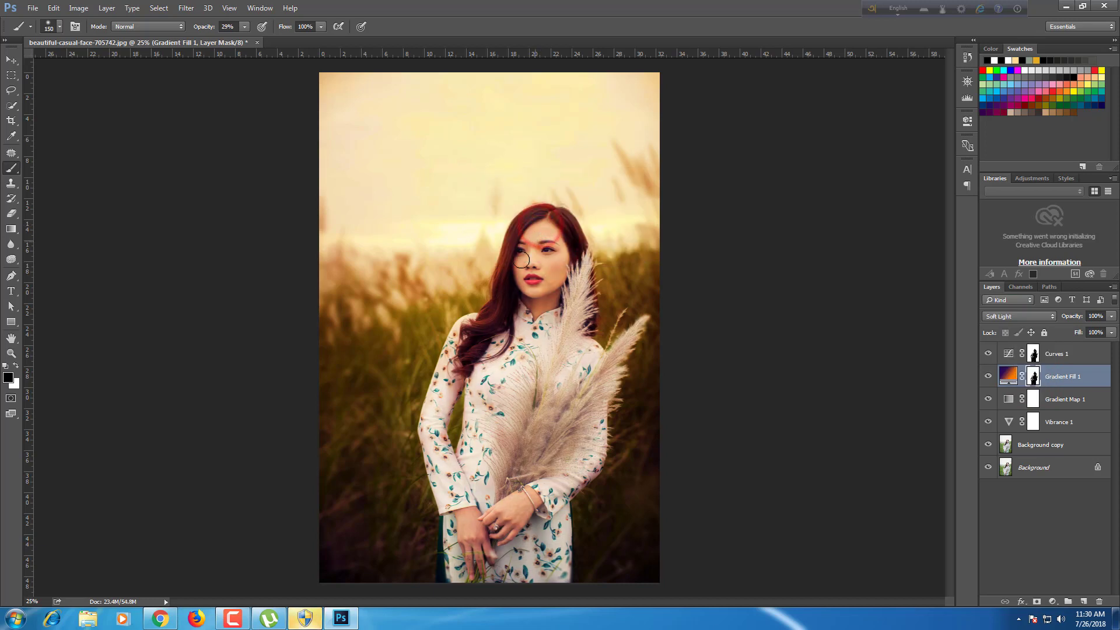
click(1053, 355)
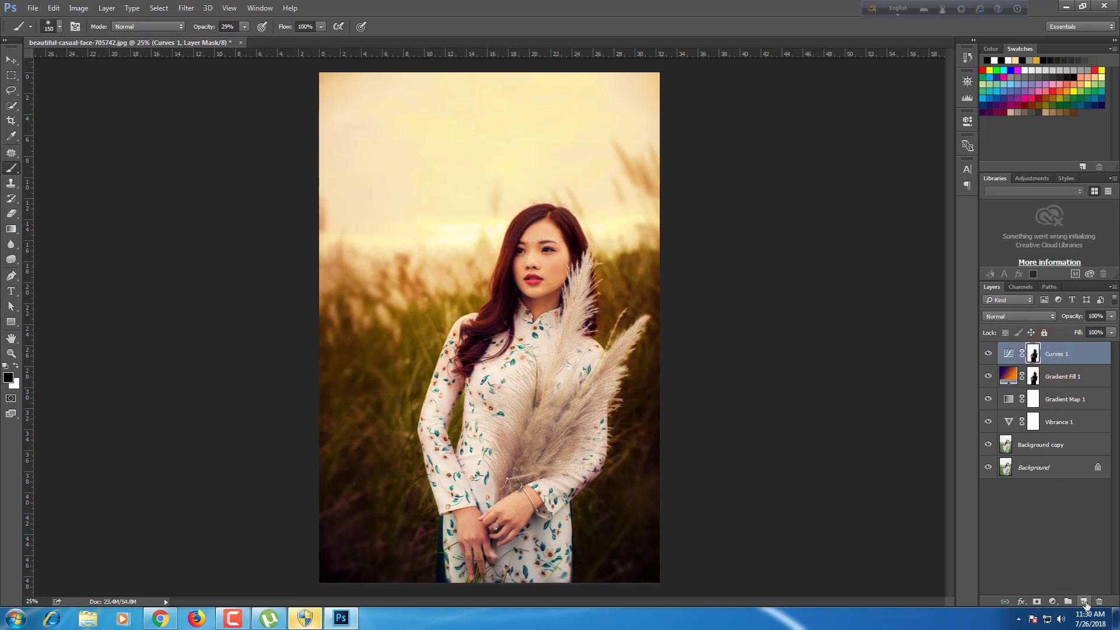
Add a new layer filled with solid black and give it a layer mask.
click(1084, 603)
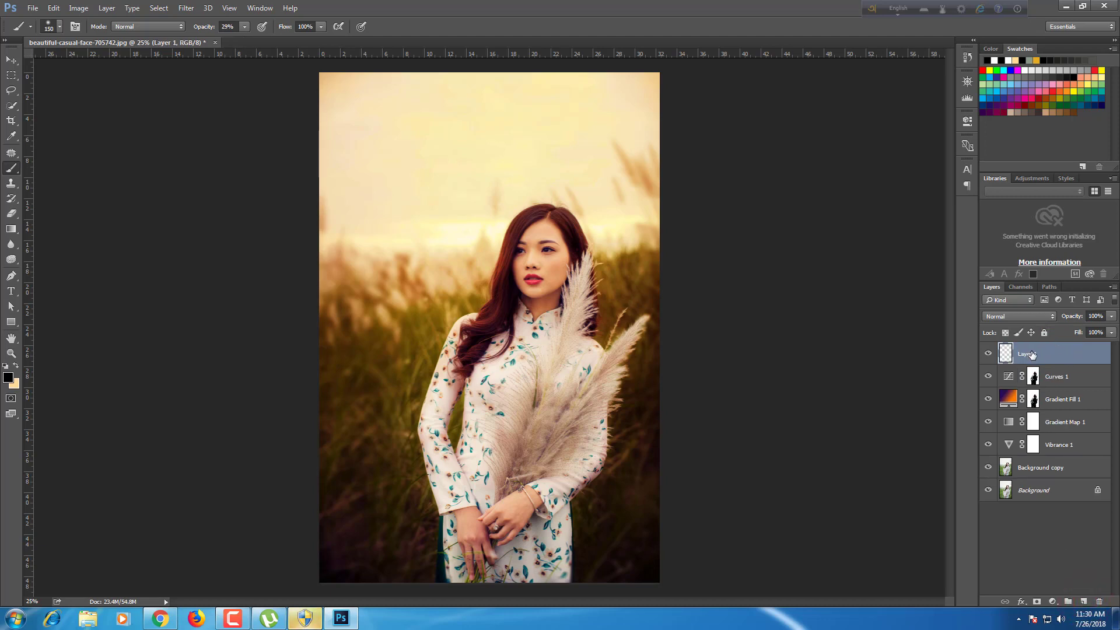
click(9, 228)
click(52, 233)
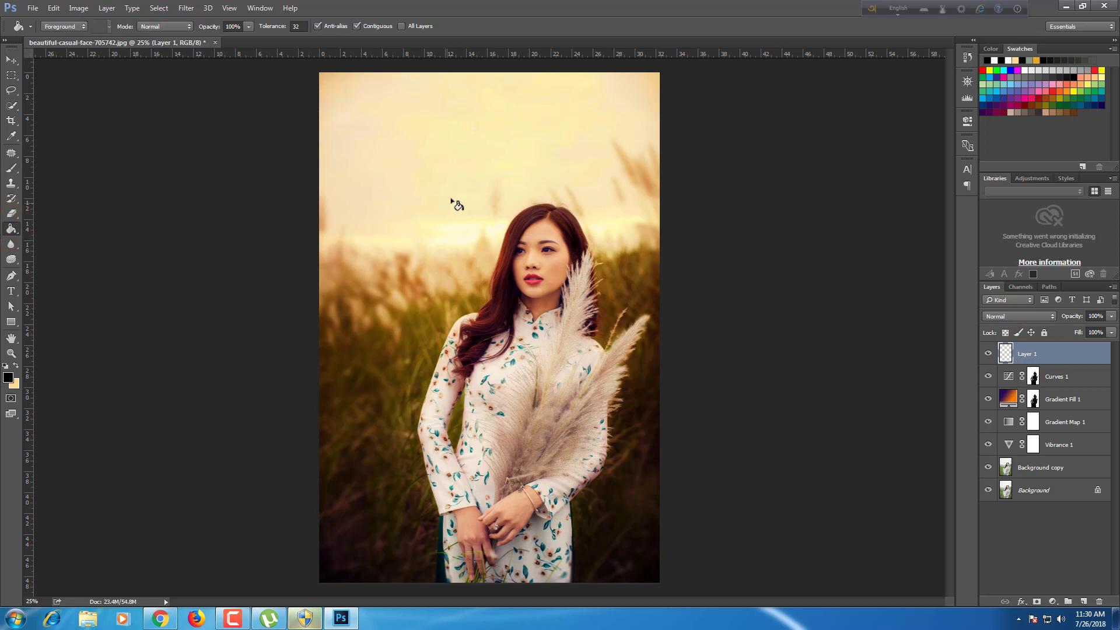
click(454, 161)
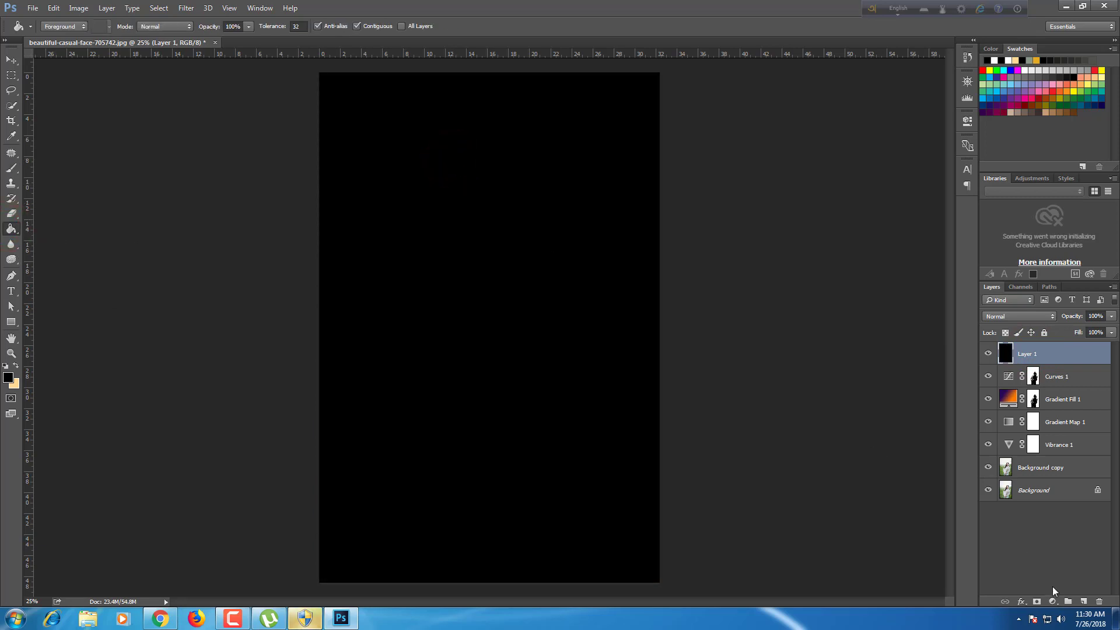
click(1037, 601)
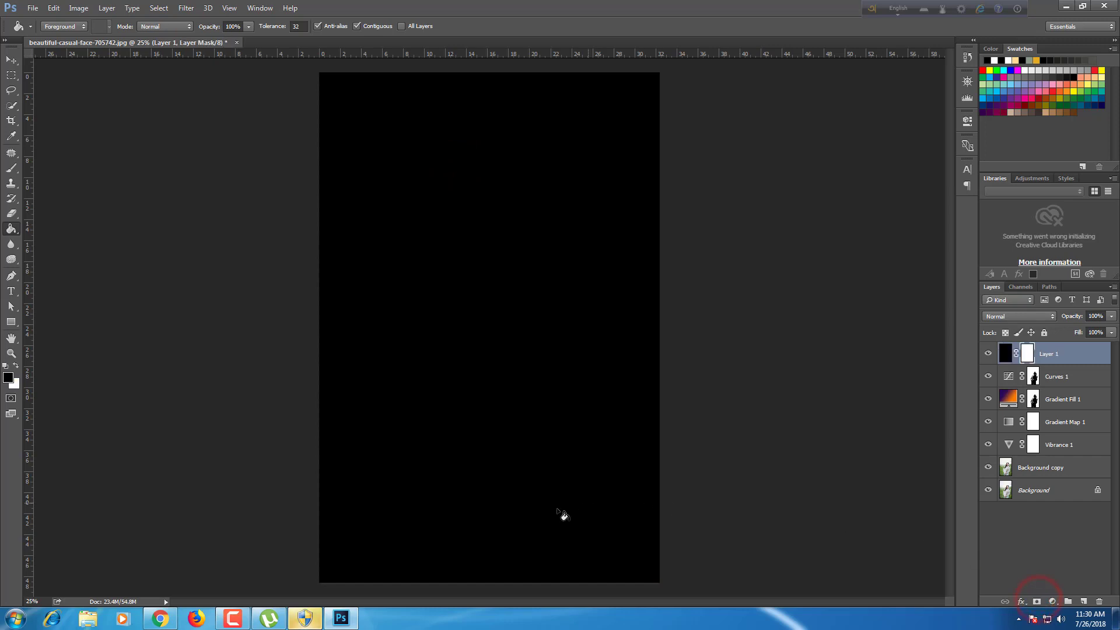
Draw a bottom-to-top gradient on the black layer's mask, toggling Reverse.
right_click(9, 231)
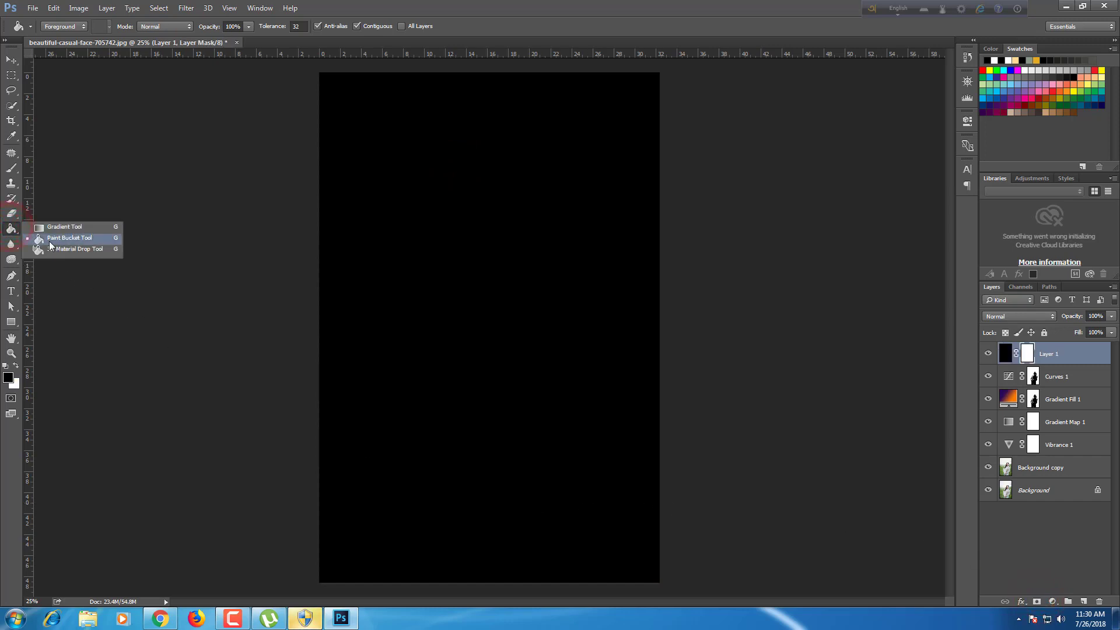
click(61, 225)
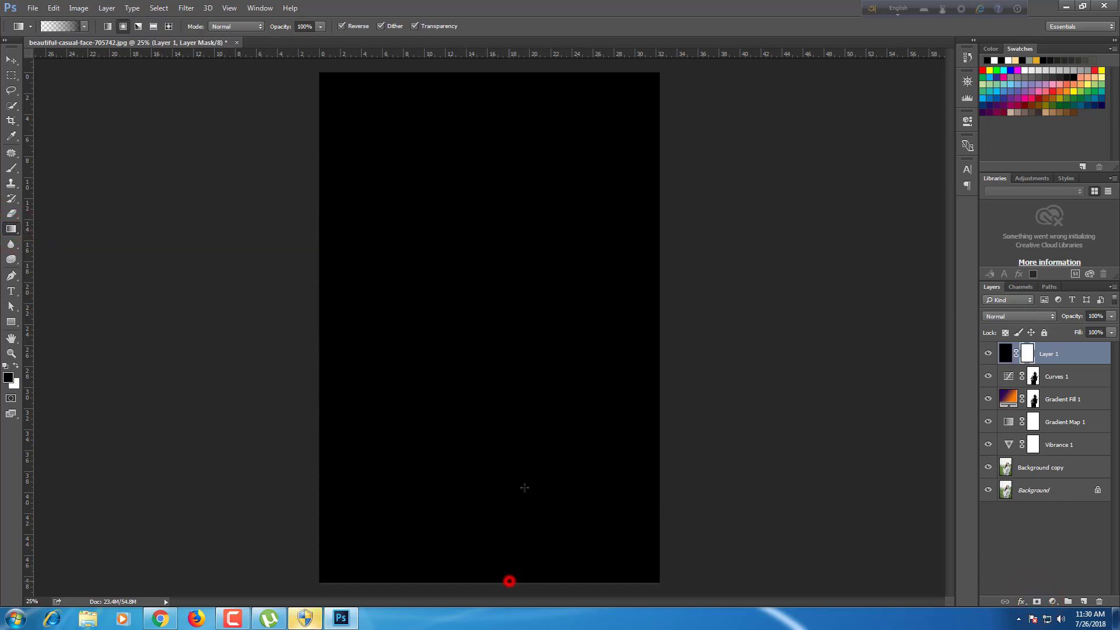
drag(509, 581, 509, 208)
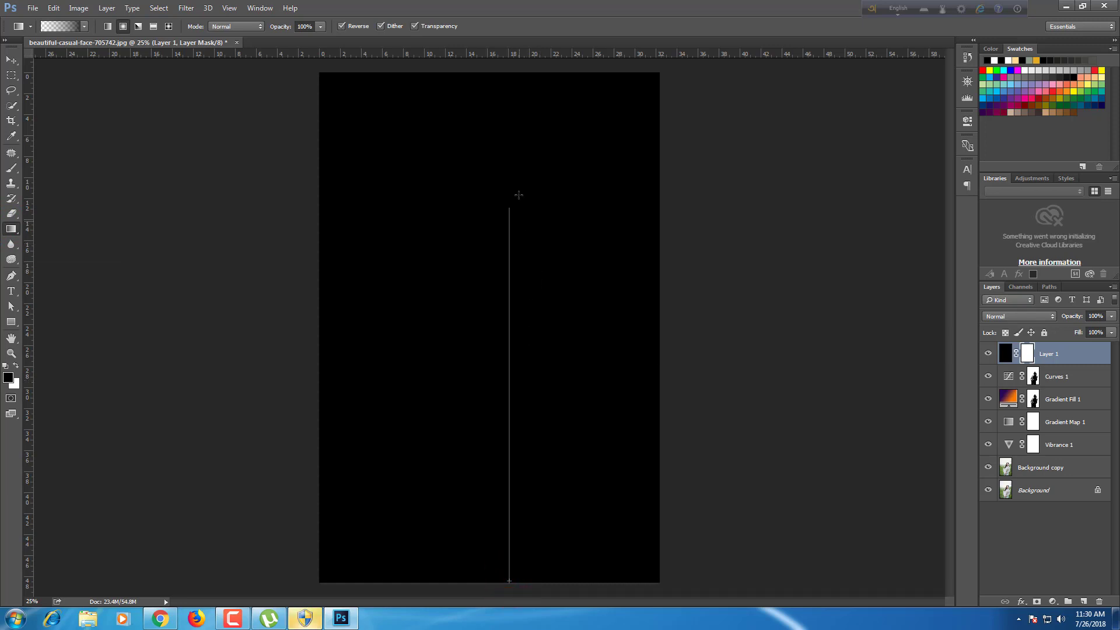
drag(520, 184, 520, 185)
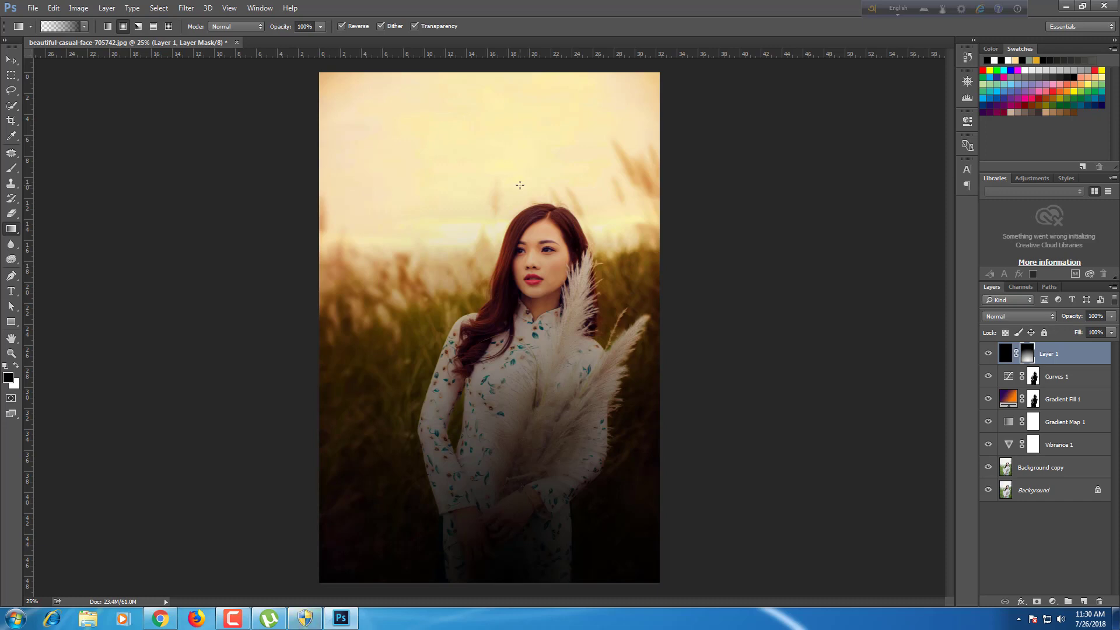
click(341, 26)
click(342, 26)
Invert the mask, redraw a Linear gradient upward from the hands, then delete the black layer.
click(78, 8)
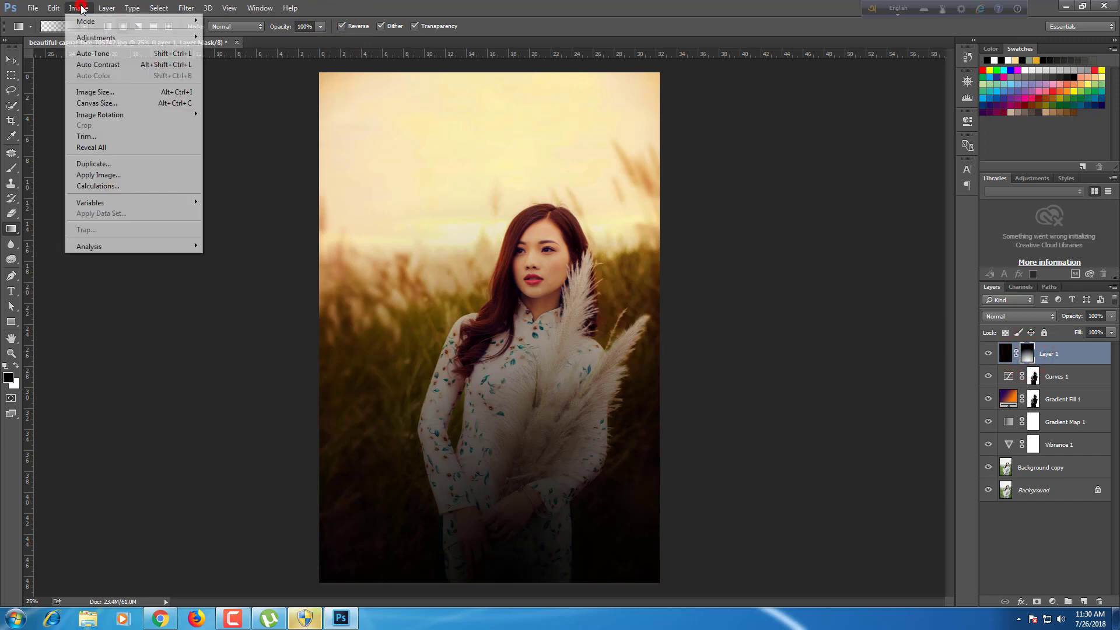
mouse_move(94, 38)
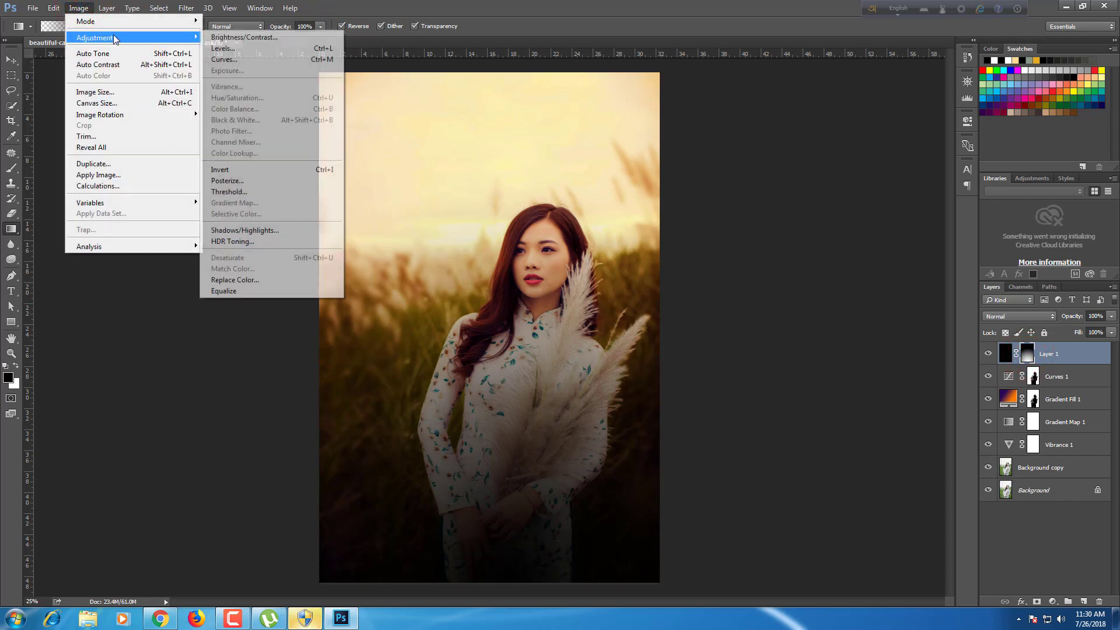
click(262, 169)
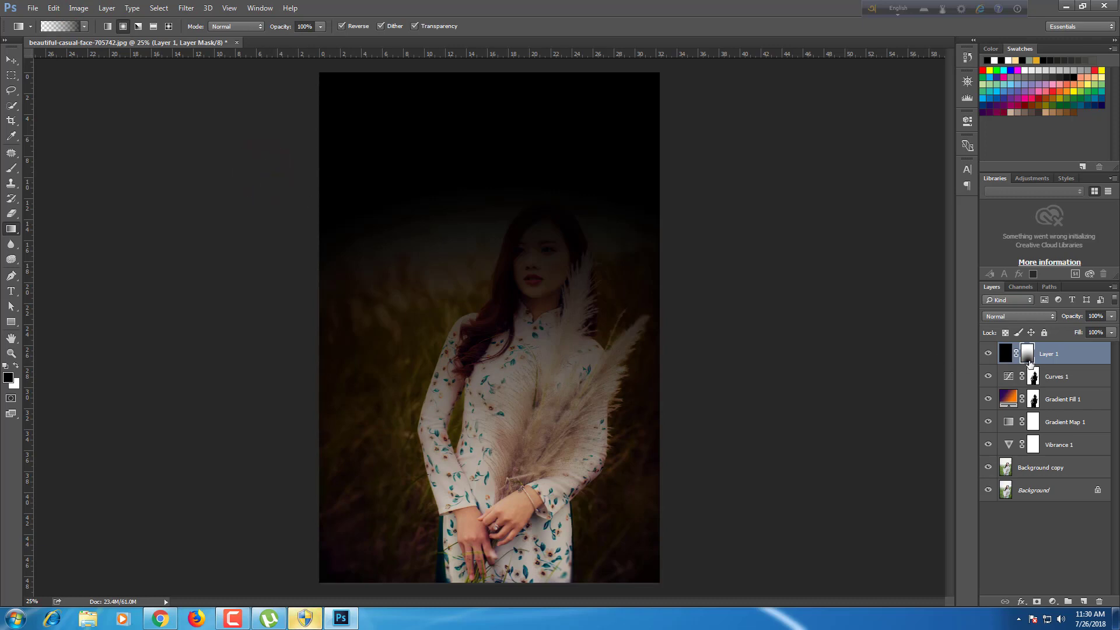
click(1030, 360)
click(108, 27)
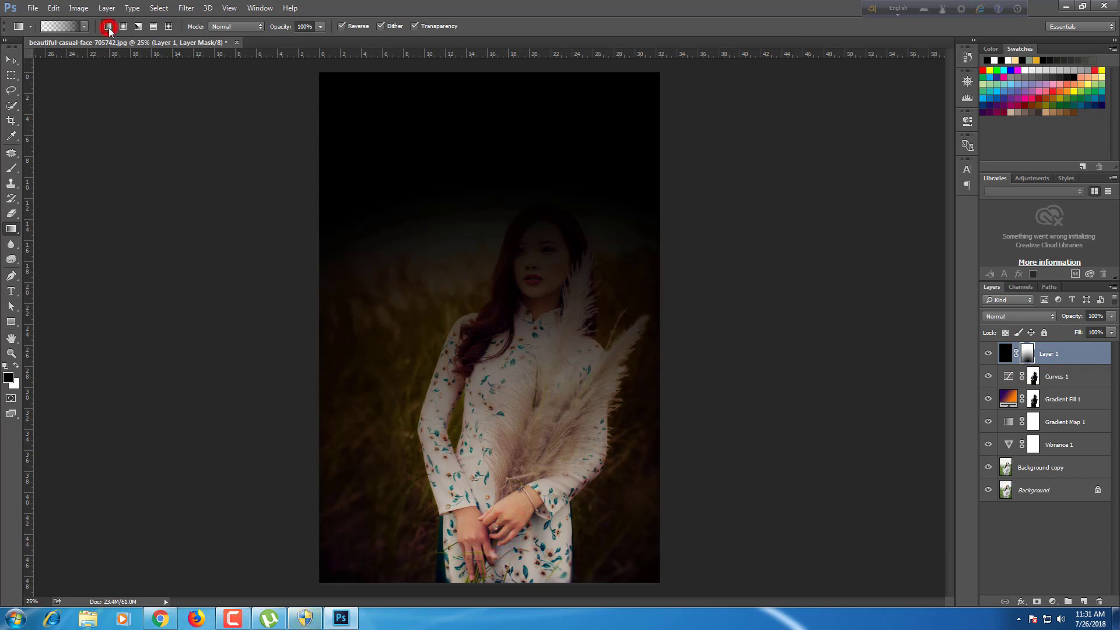
drag(484, 512, 494, 129)
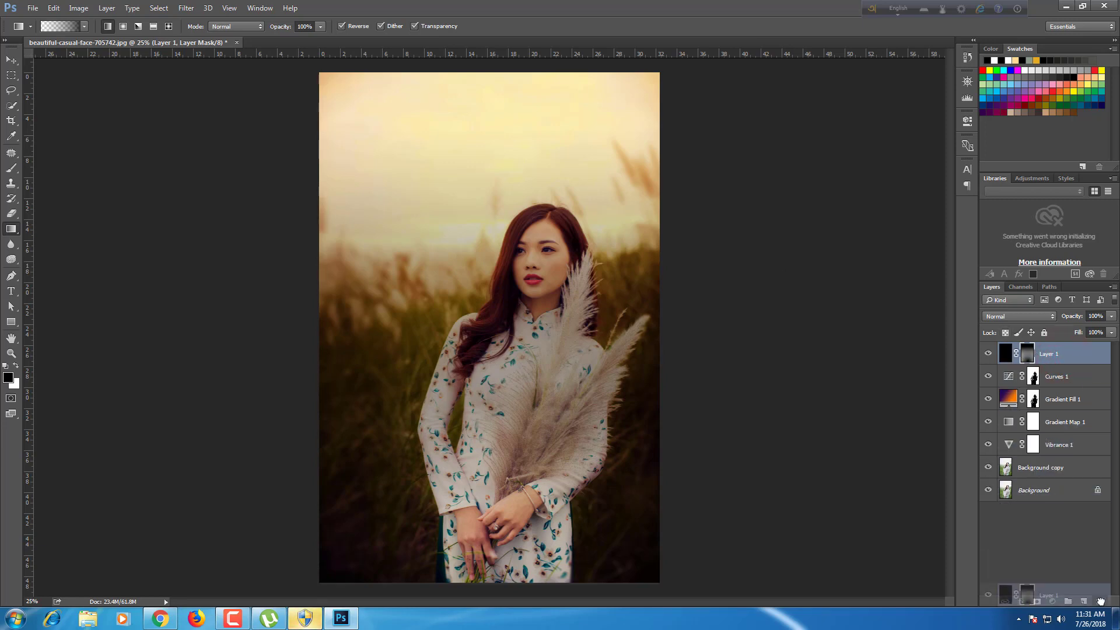
drag(1062, 360, 1099, 601)
Add a black-filled layer whose mask fades it from the bottom so only the sky darkens.
click(1083, 602)
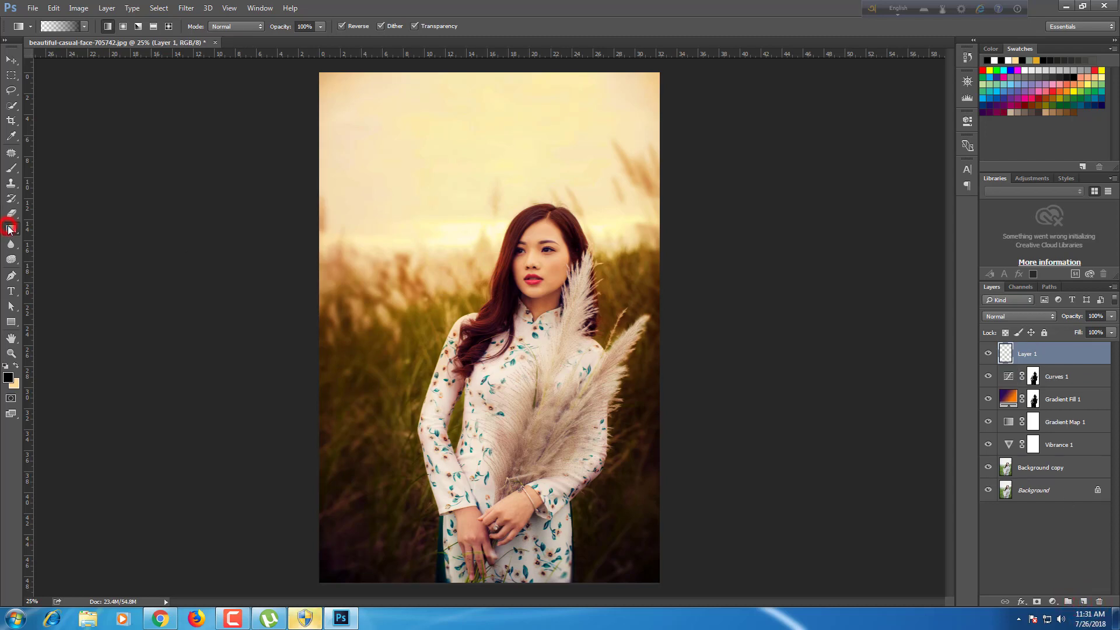
click(93, 235)
click(411, 190)
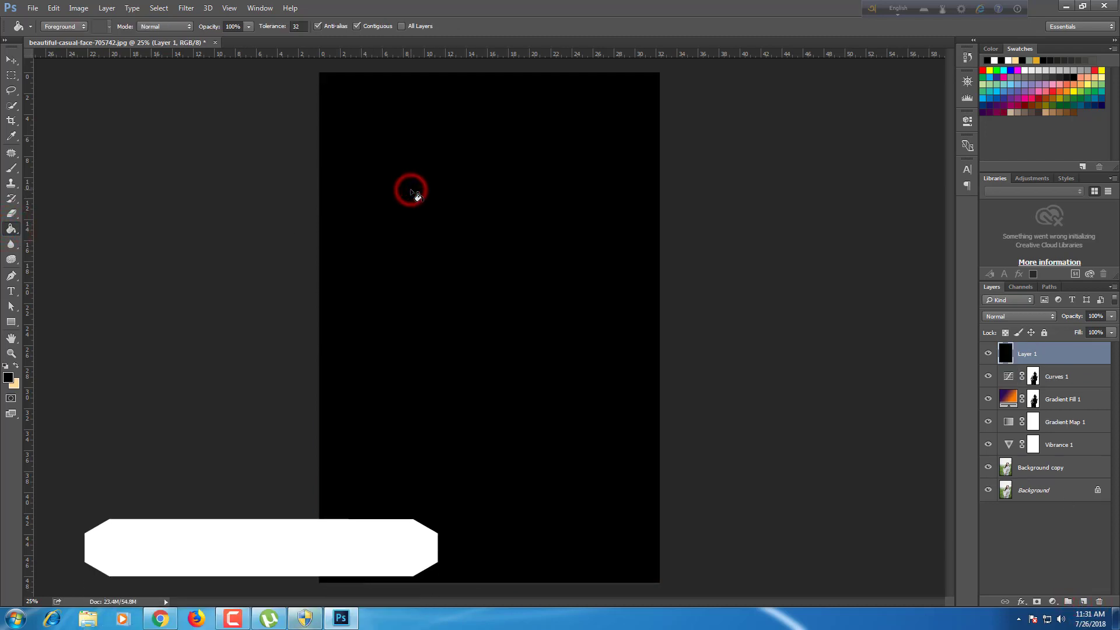
right_click(11, 231)
click(72, 229)
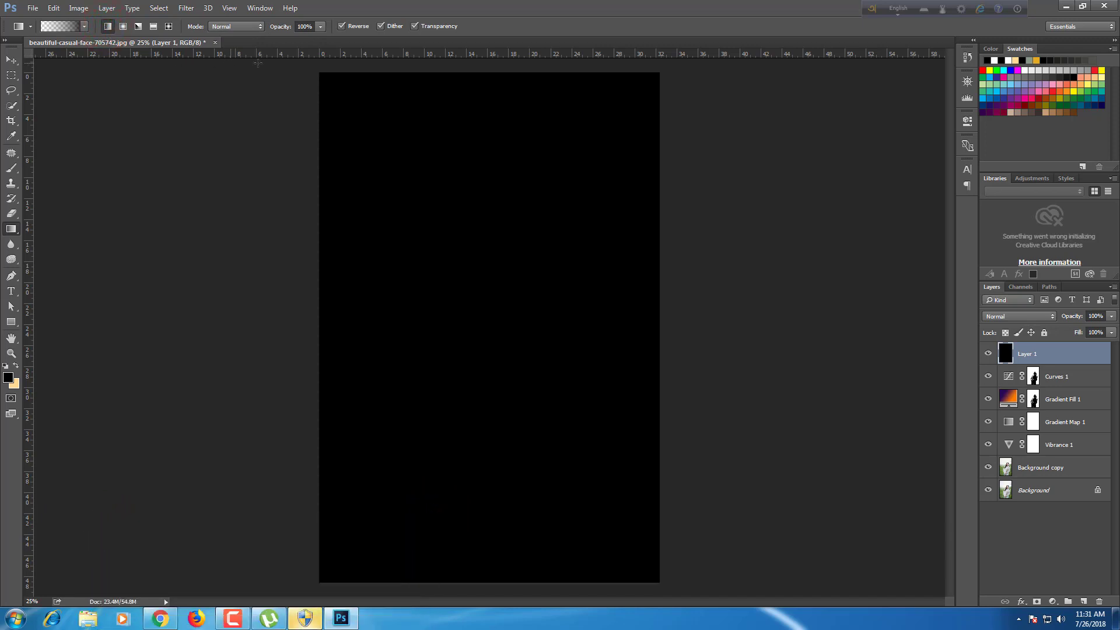
click(341, 25)
mouse_move(480, 340)
mouse_down()
mouse_move(493, 196)
mouse_move(479, 82)
mouse_up()
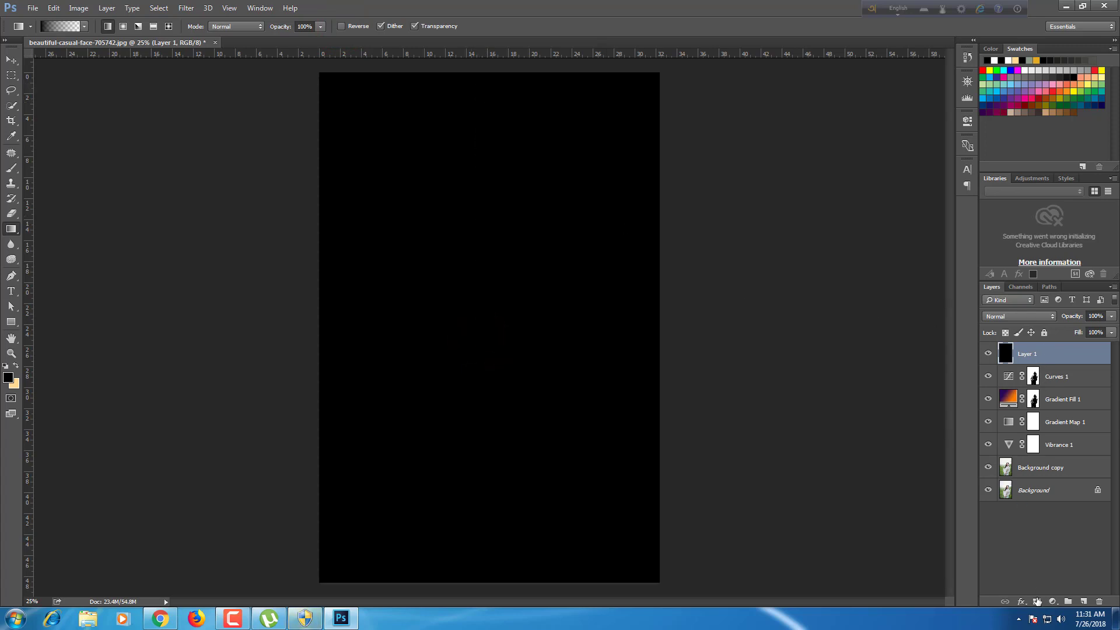
click(1036, 600)
drag(482, 334, 479, 76)
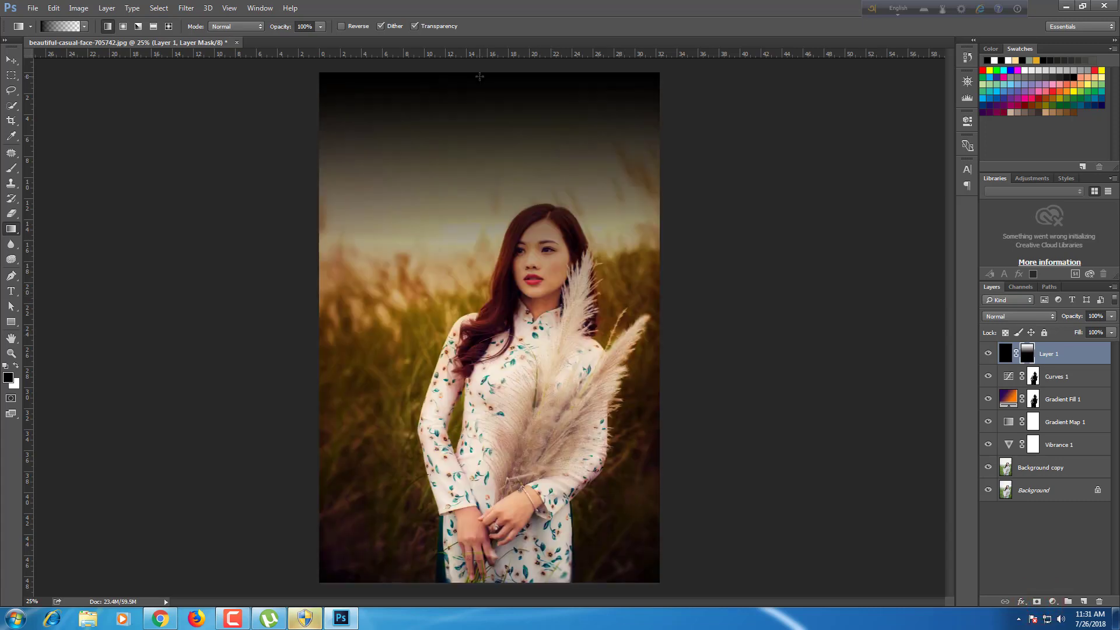
Blend the black layer as Overlay and brush its mask to tone it down over her hair and face.
click(1026, 315)
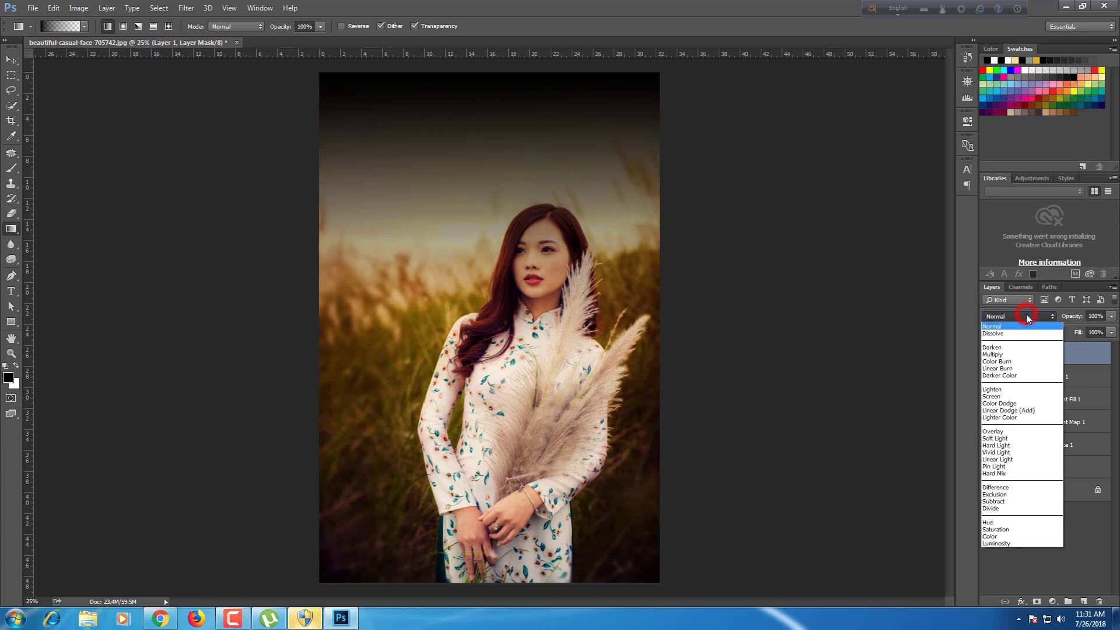
click(1012, 433)
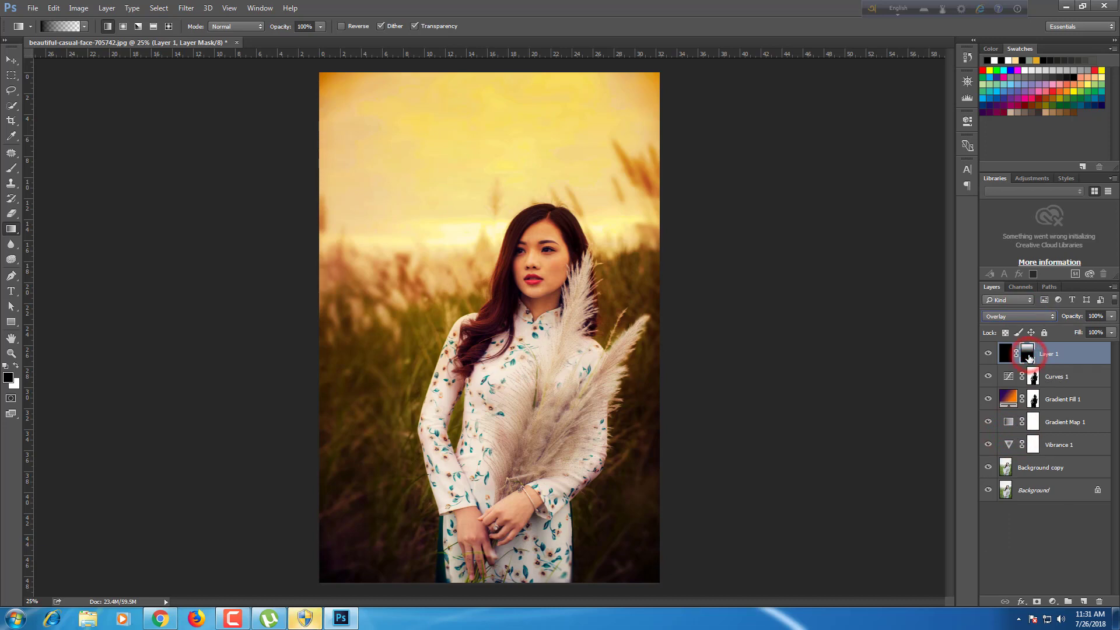
click(10, 169)
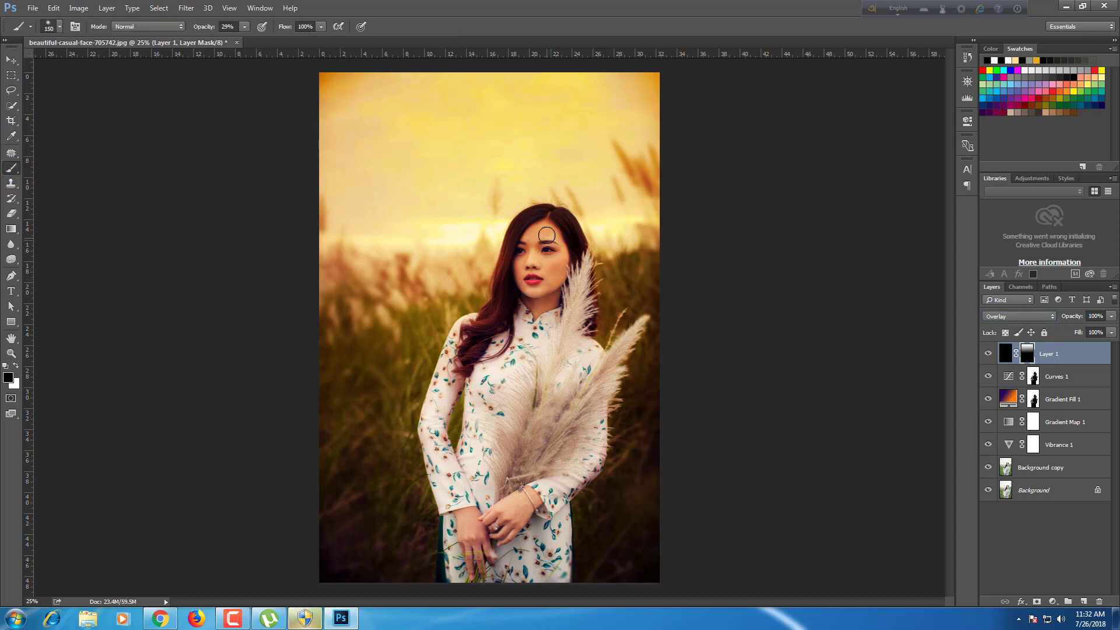
mouse_move(546, 216)
mouse_down()
mouse_move(516, 238)
mouse_move(566, 221)
mouse_move(557, 239)
mouse_up()
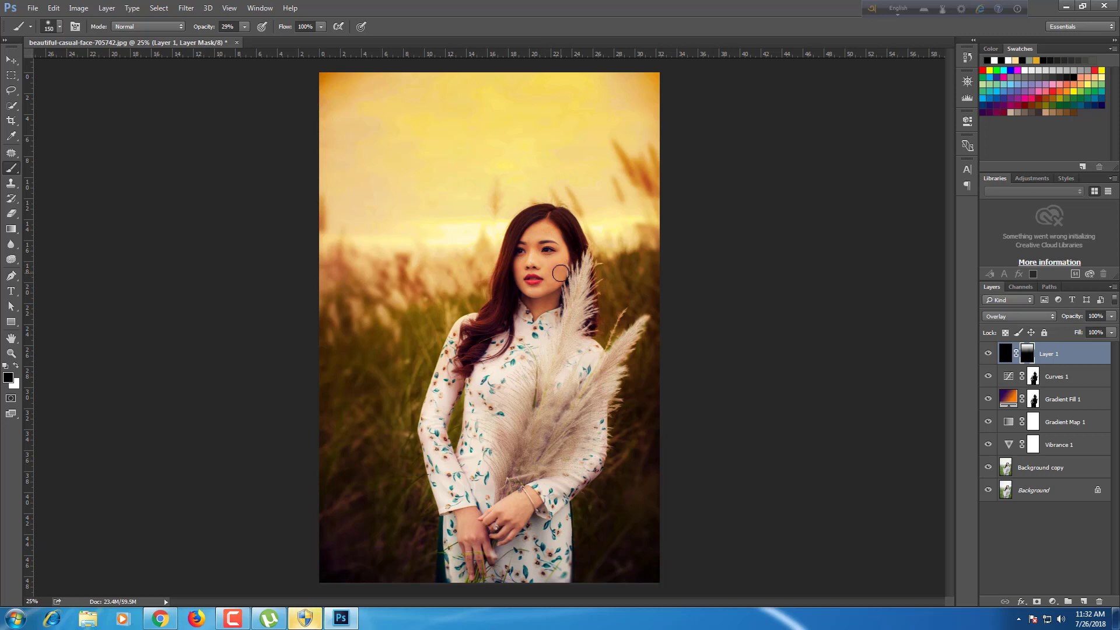
drag(560, 273, 534, 260)
Add a new layer and sample a deep orange from the top-right sky as foreground colour.
click(1085, 603)
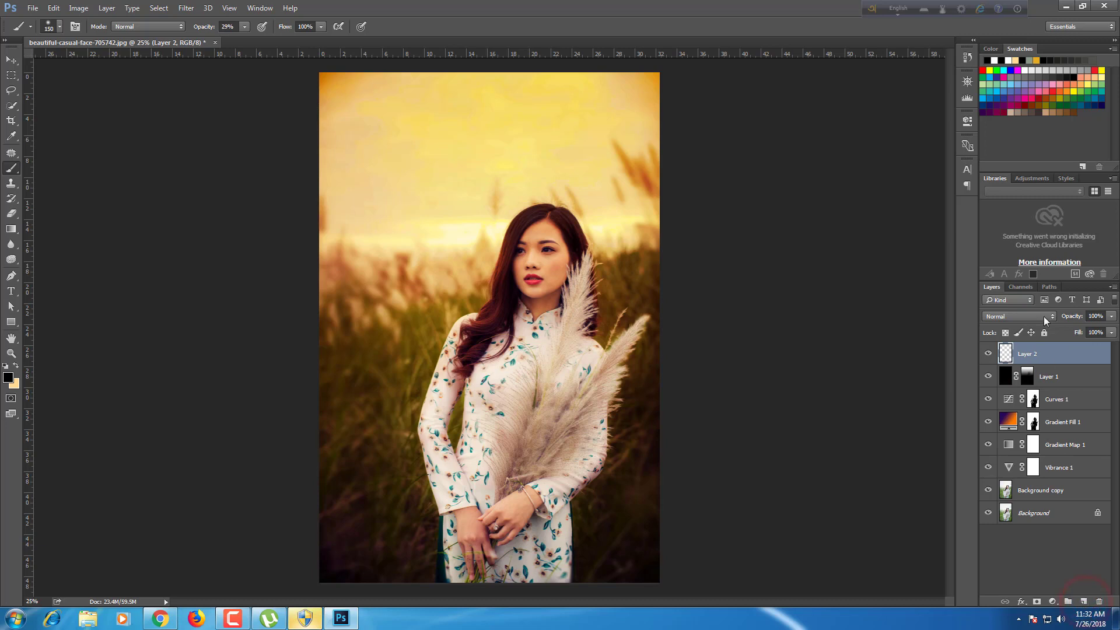
click(9, 378)
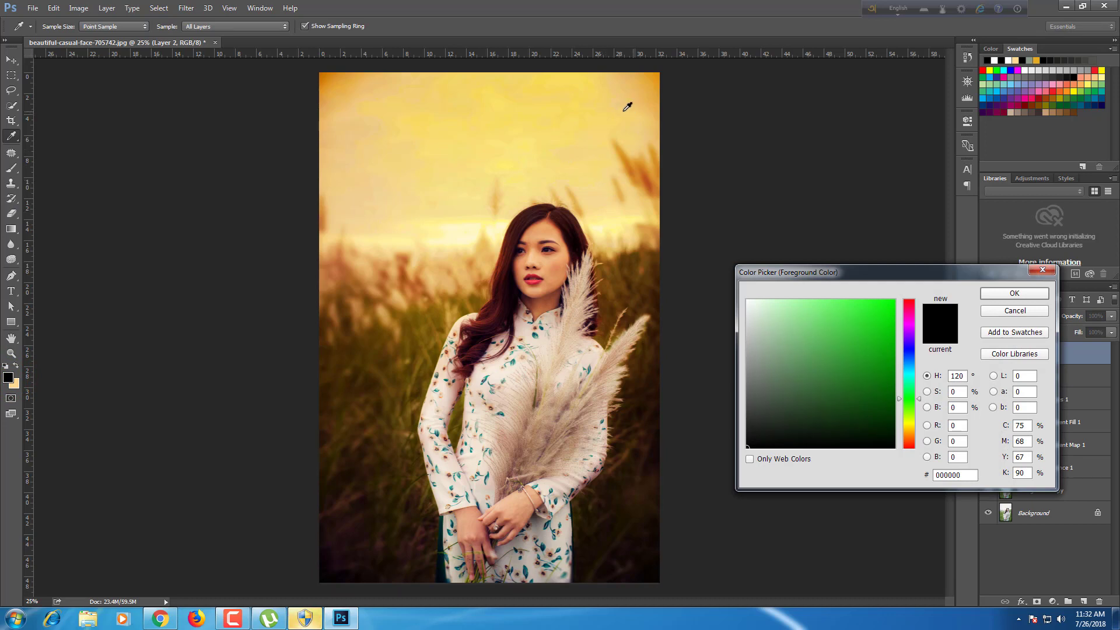
click(587, 118)
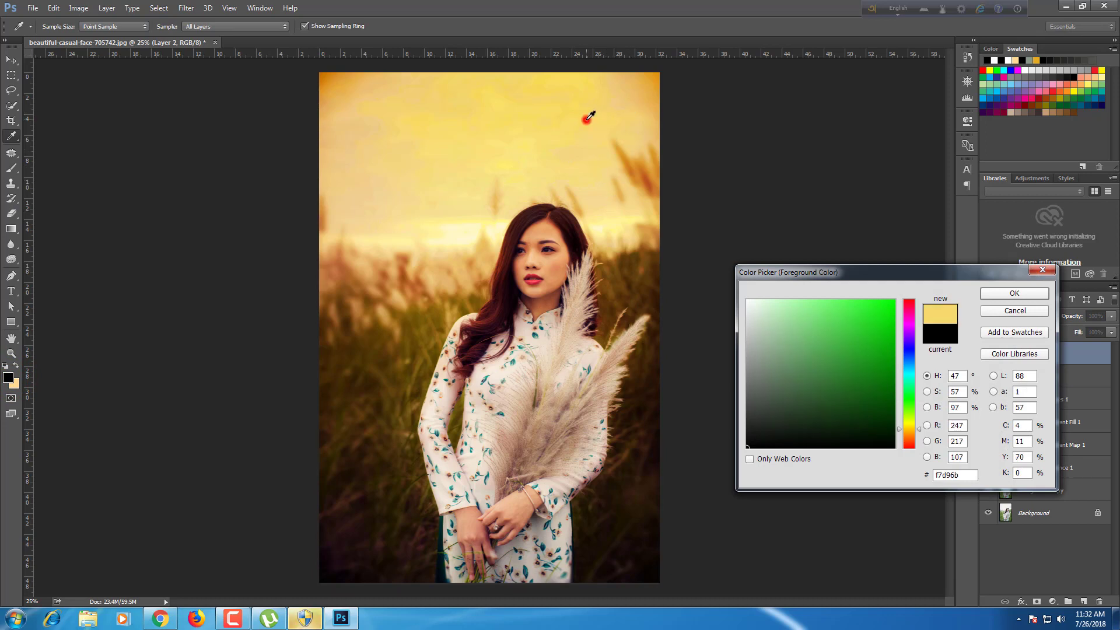
click(643, 97)
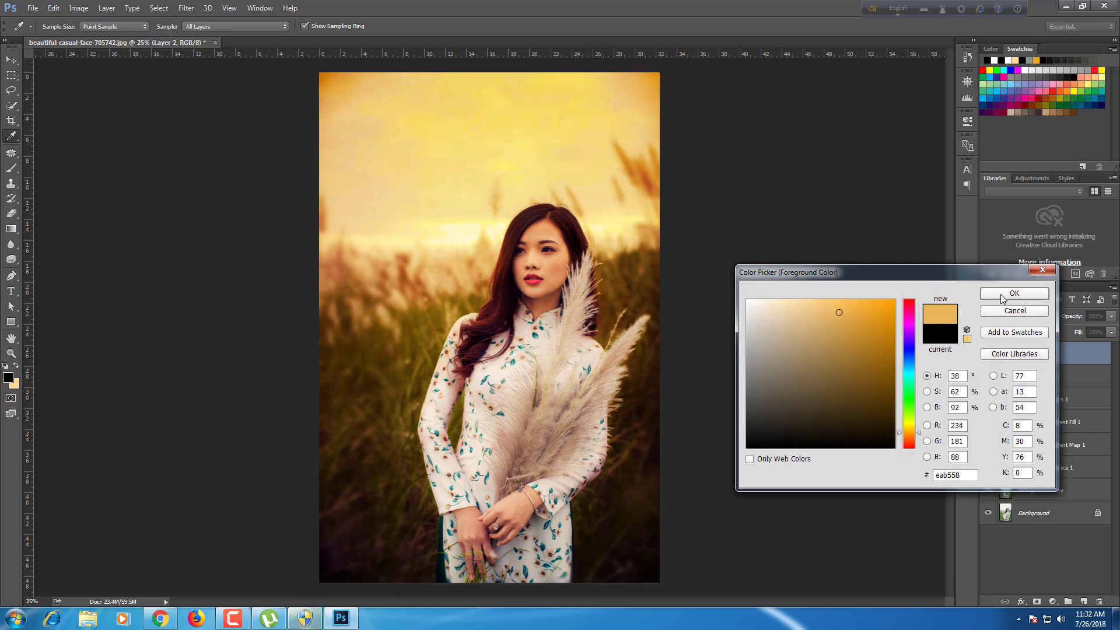
click(1001, 294)
With a larger brush, dab a soft orange glow into the sky beside her head.
key(b)
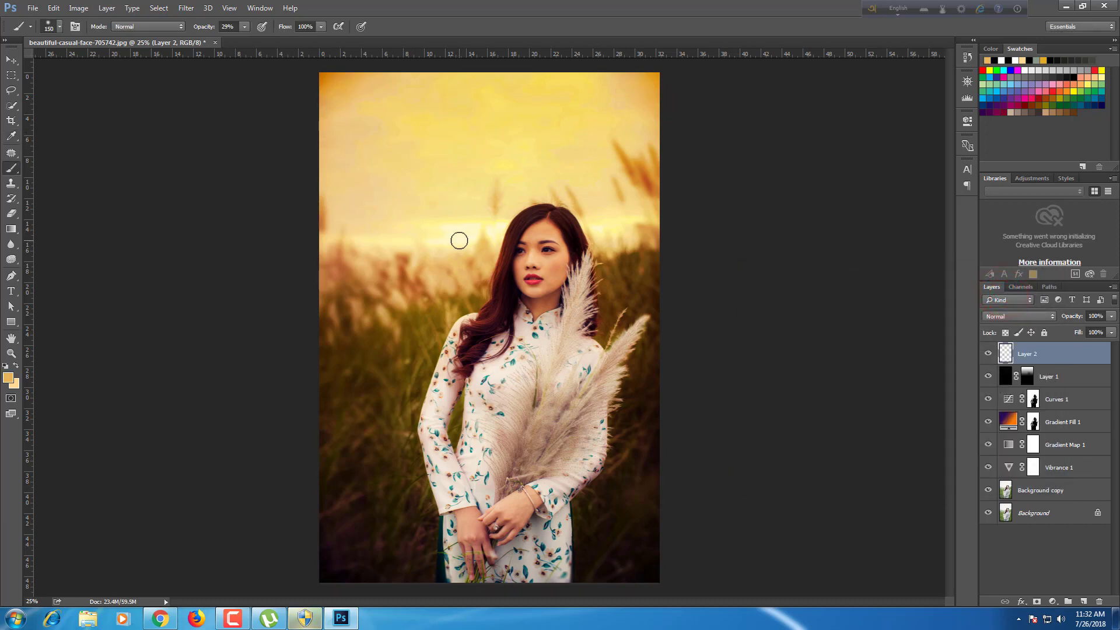
key(bracketright)
key(bracketright)
key(bracketright)
drag(463, 243, 469, 240)
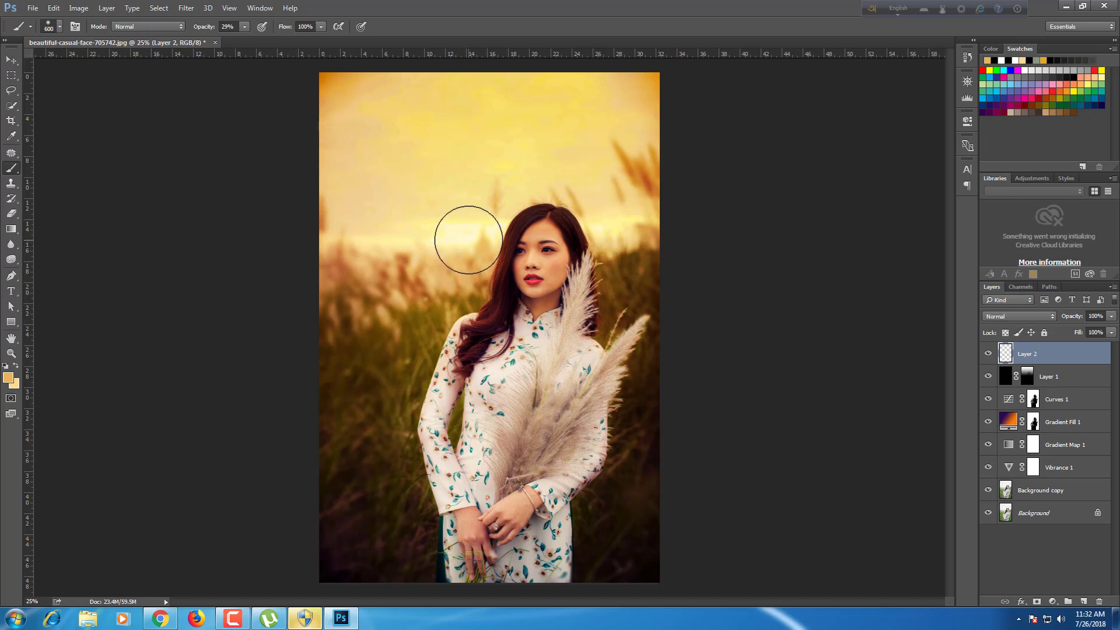
alt+click(460, 239)
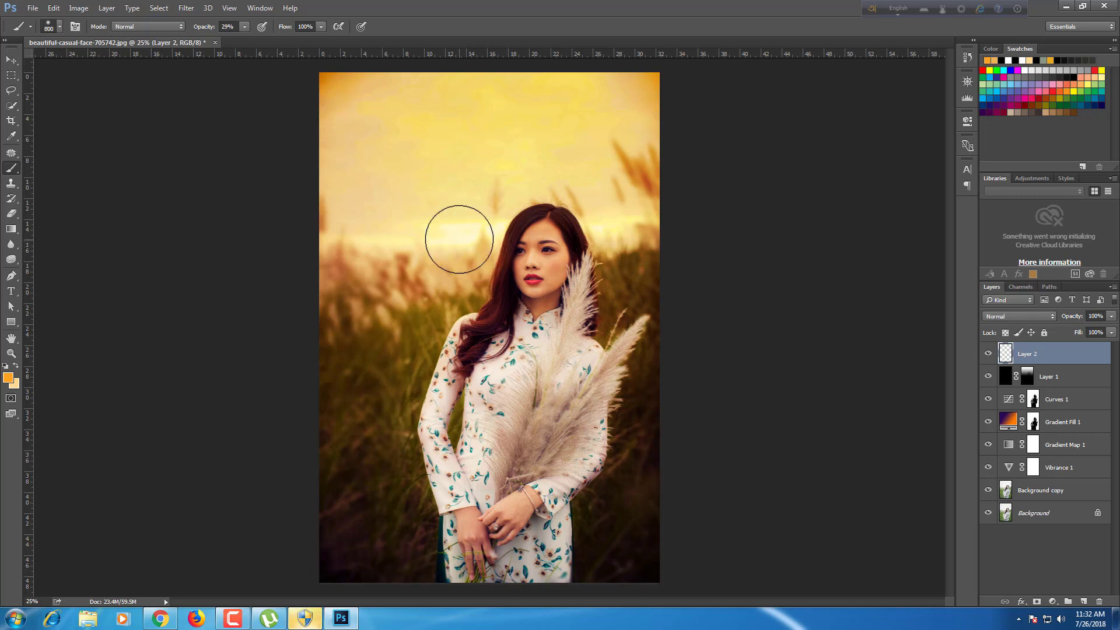
key(bracketright)
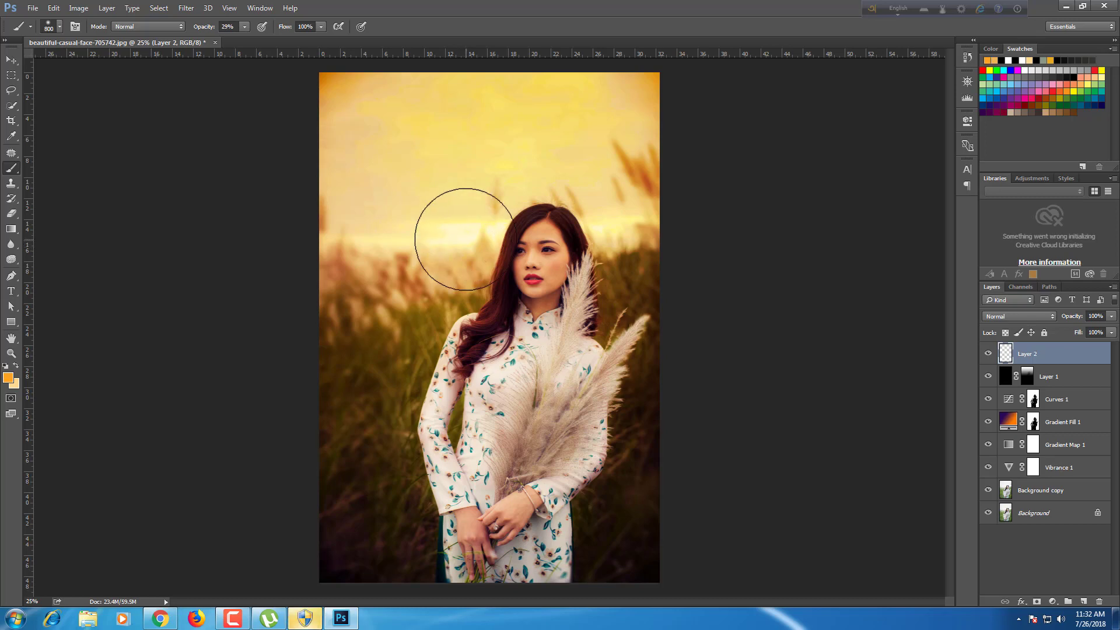
click(465, 239)
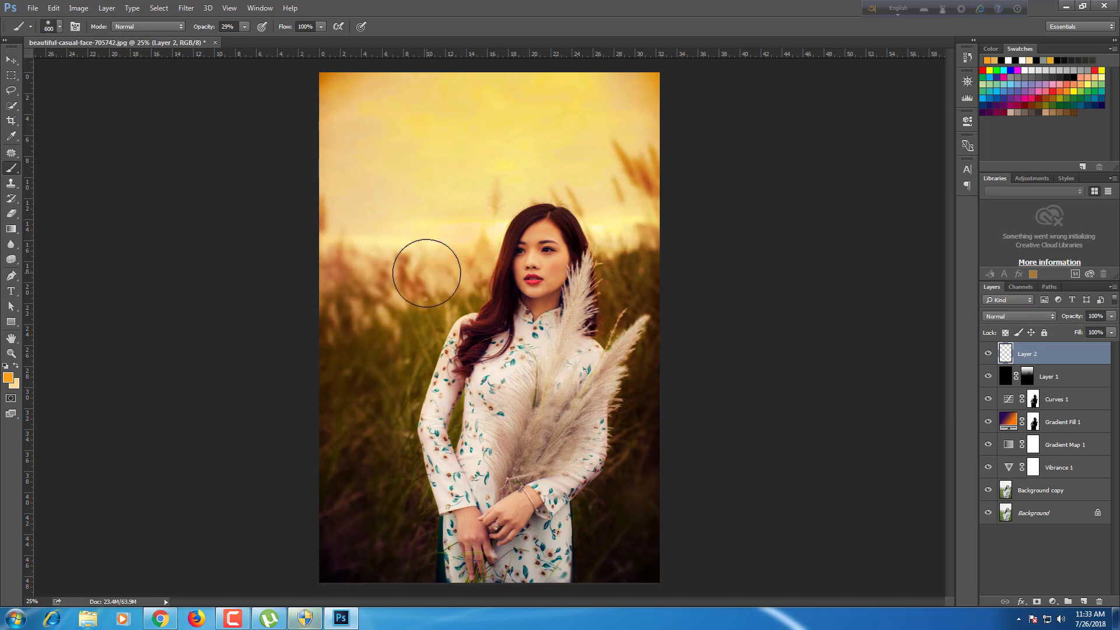
Undo the faint dab and repaint a strong orange glow left of her head at 100% brush opacity.
key(ctrl+z)
click(245, 26)
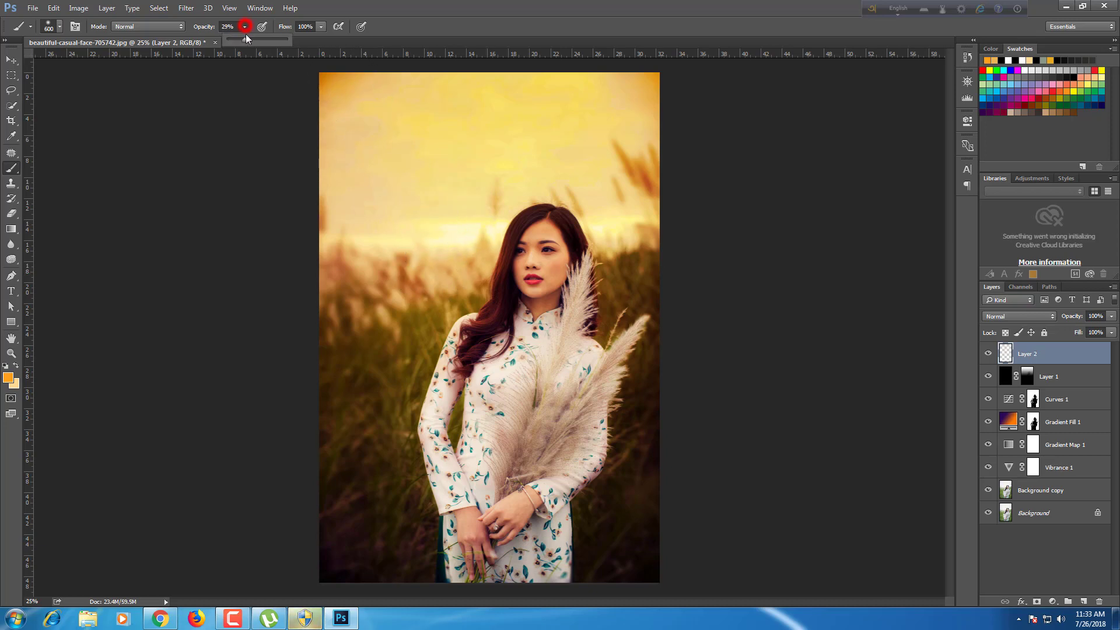
drag(246, 40, 292, 38)
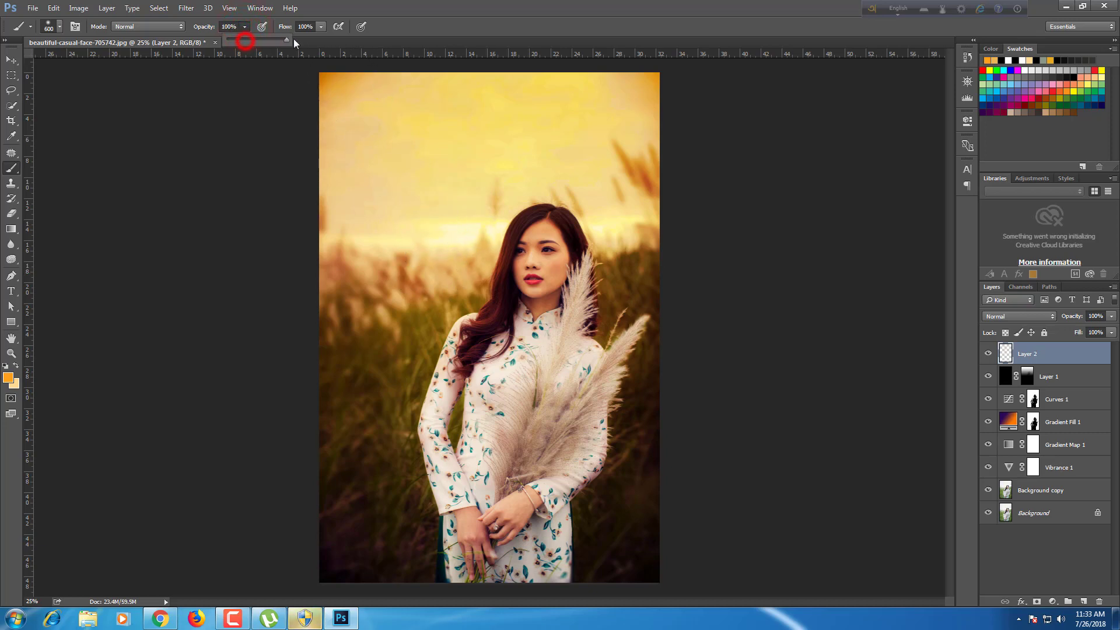
click(464, 243)
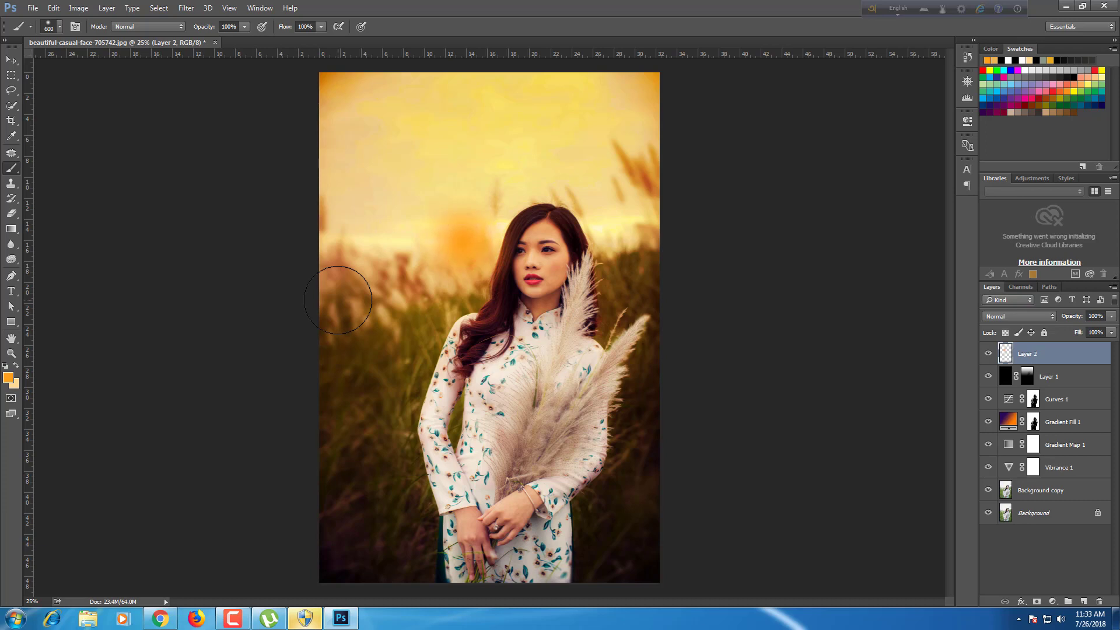
key(ctrl+t)
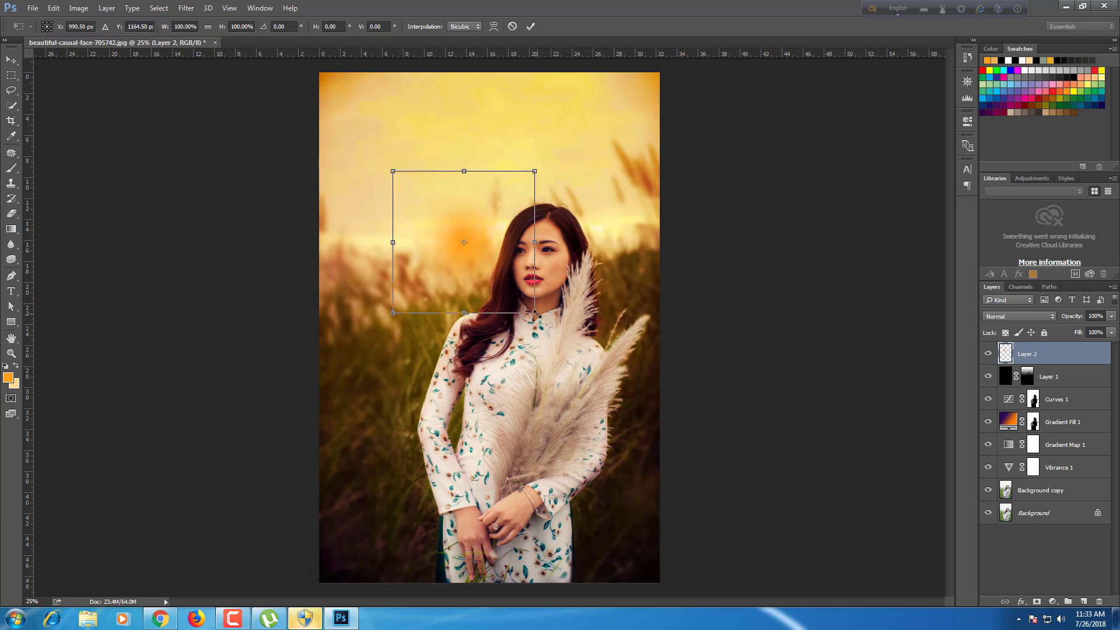
Enlarge the orange glow over the sky and shift it up and left behind her.
drag(536, 314, 657, 437)
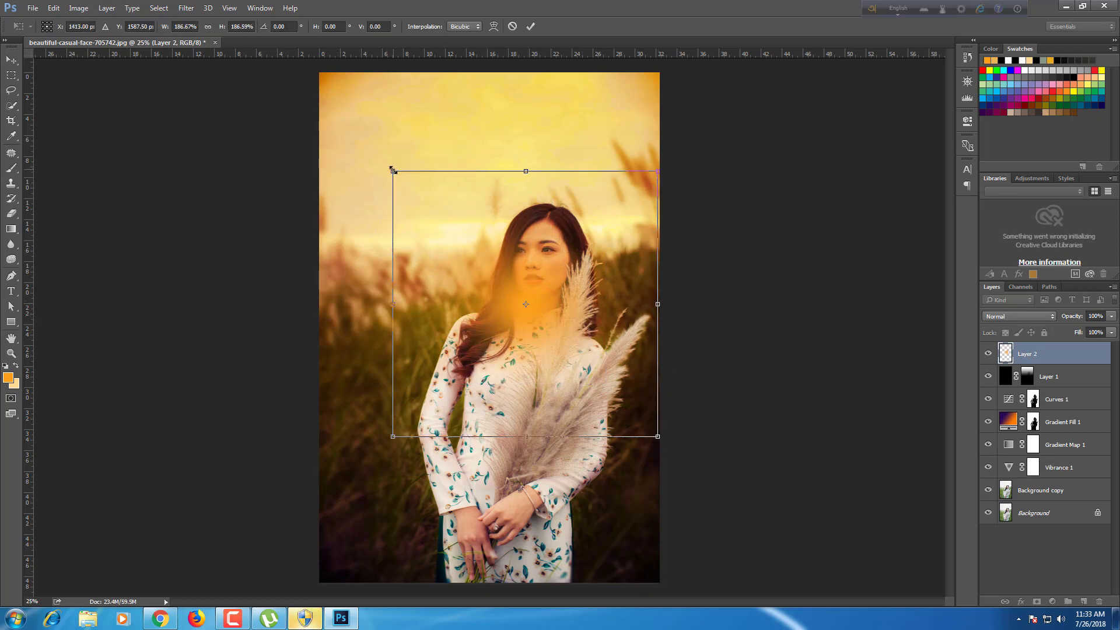
drag(392, 170, 292, 71)
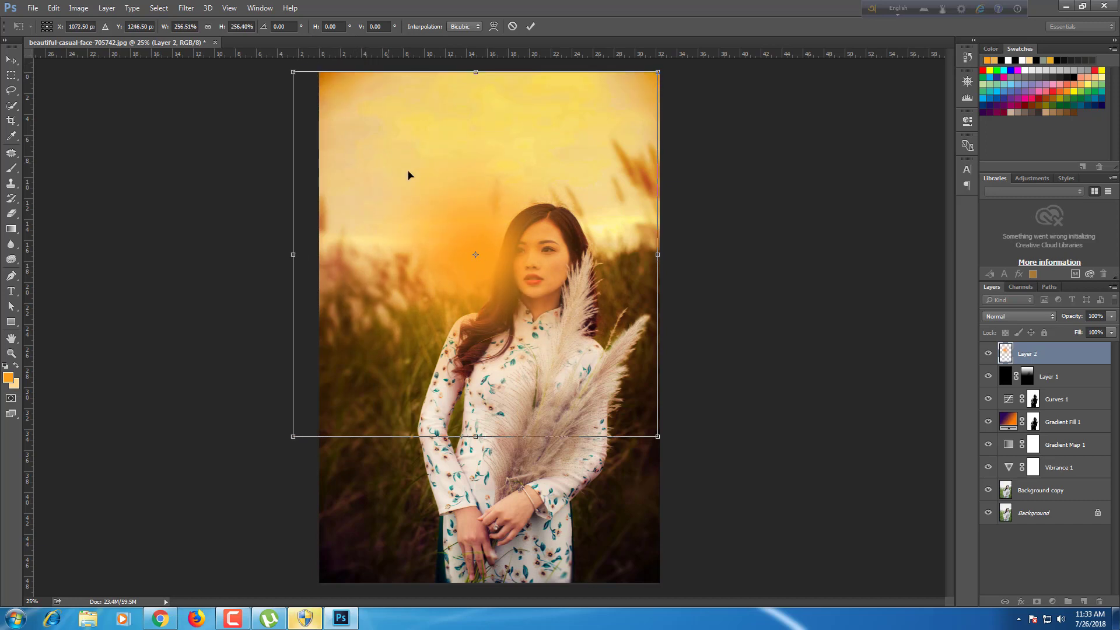
drag(458, 211, 452, 197)
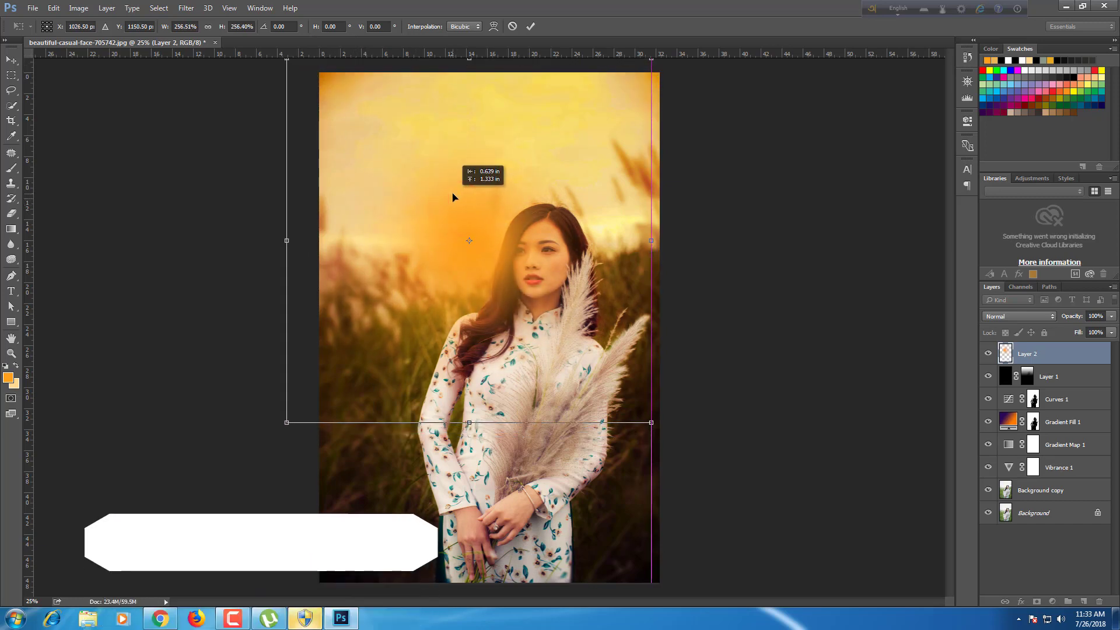
click(531, 26)
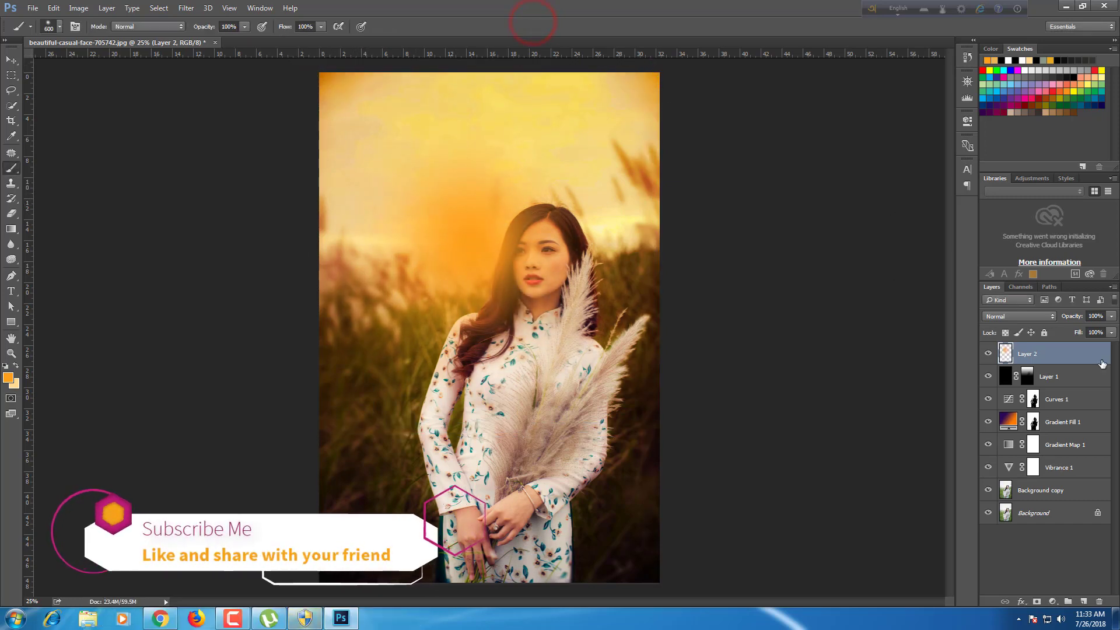
Set Layer 2's blend mode to Screen after trying Soft Light.
click(1037, 317)
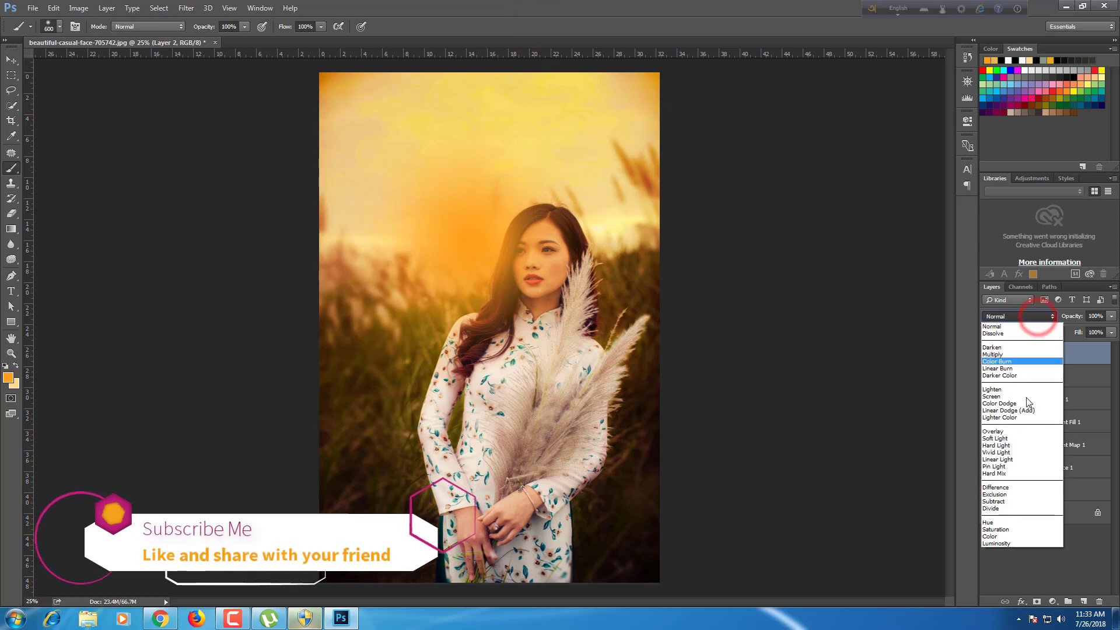
click(1015, 438)
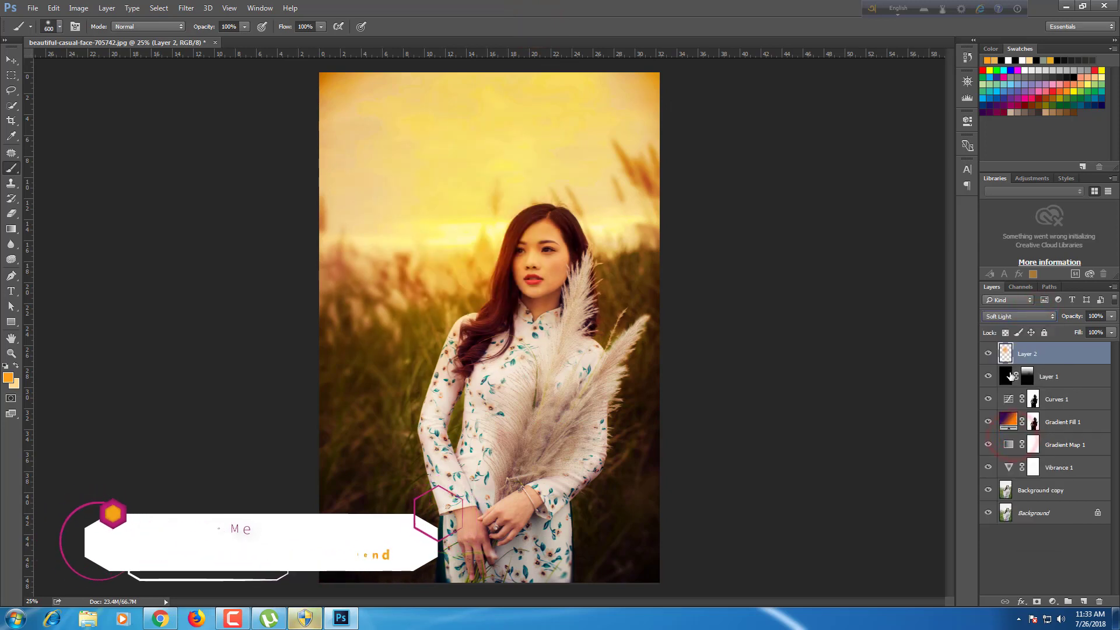
click(1018, 317)
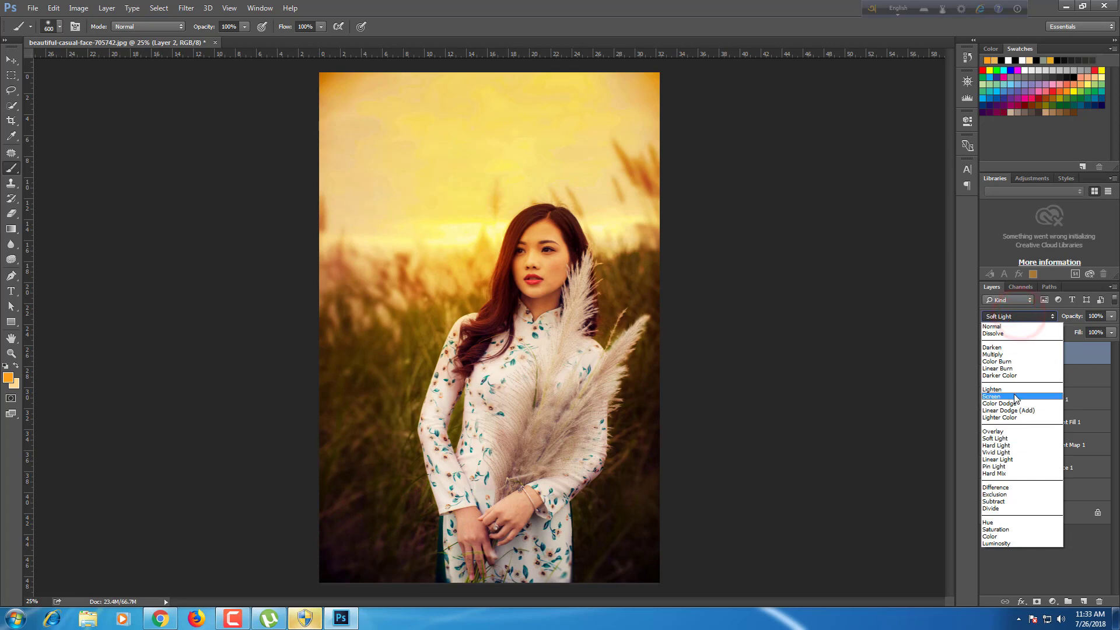
click(1015, 399)
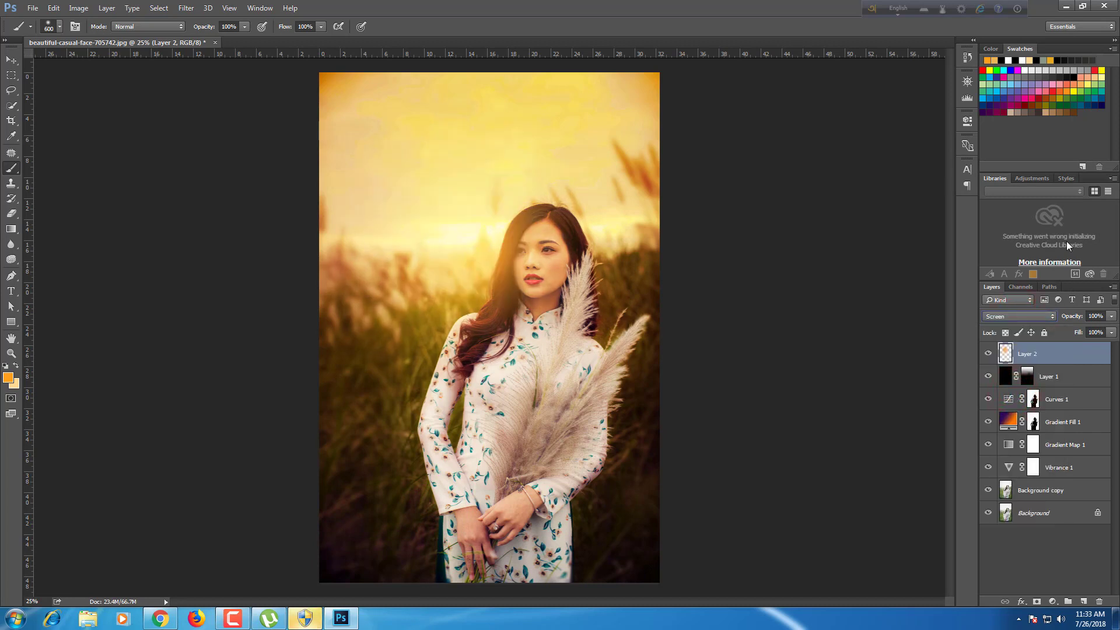
click(1059, 380)
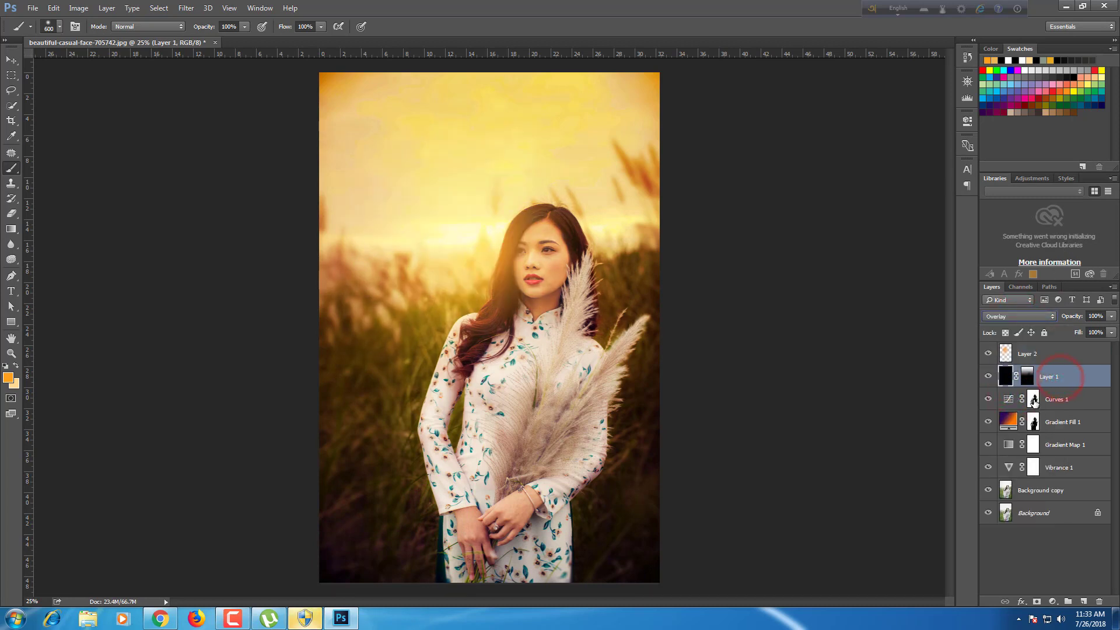
click(1034, 400)
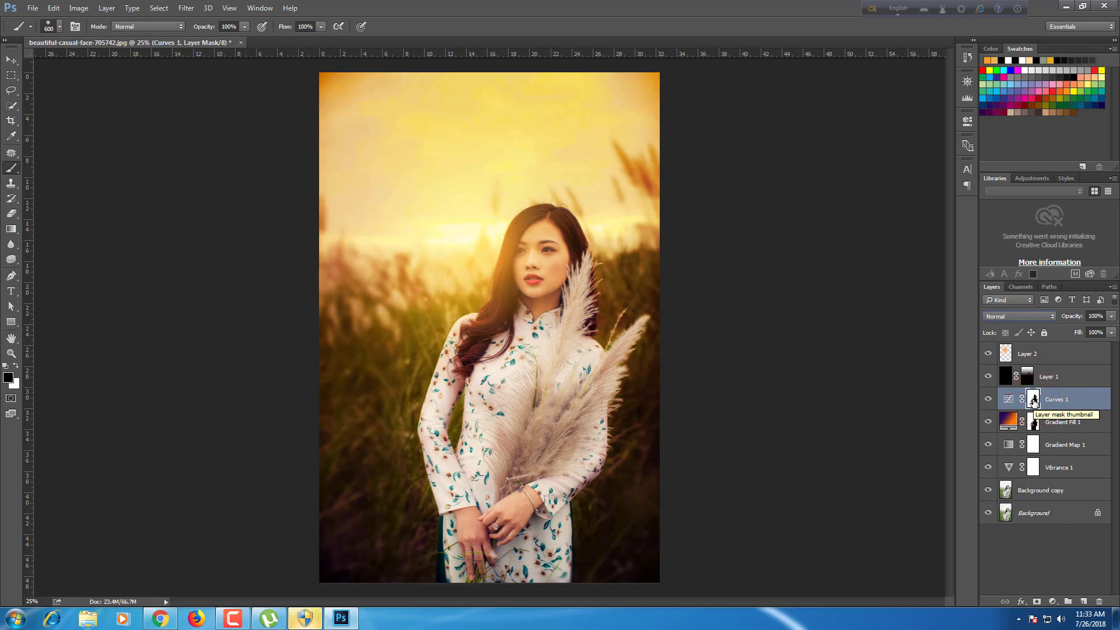
Copy the Curves 1 silhouette mask onto Layer 2 and compare the glow with it.
drag(1034, 400, 1031, 354)
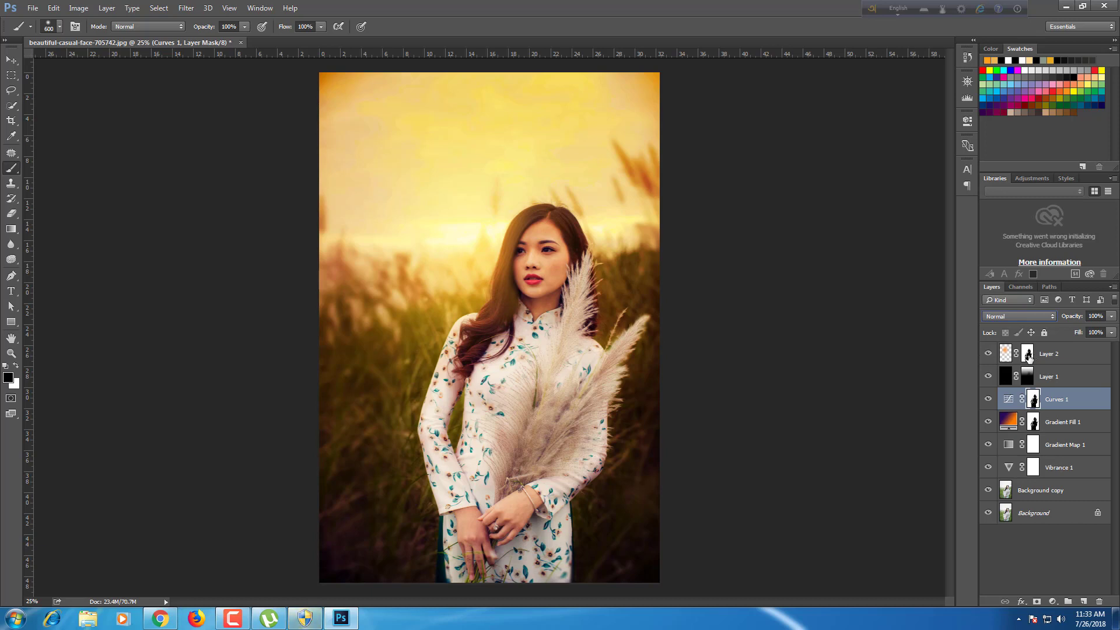
shift+click(1028, 354)
click(1028, 354)
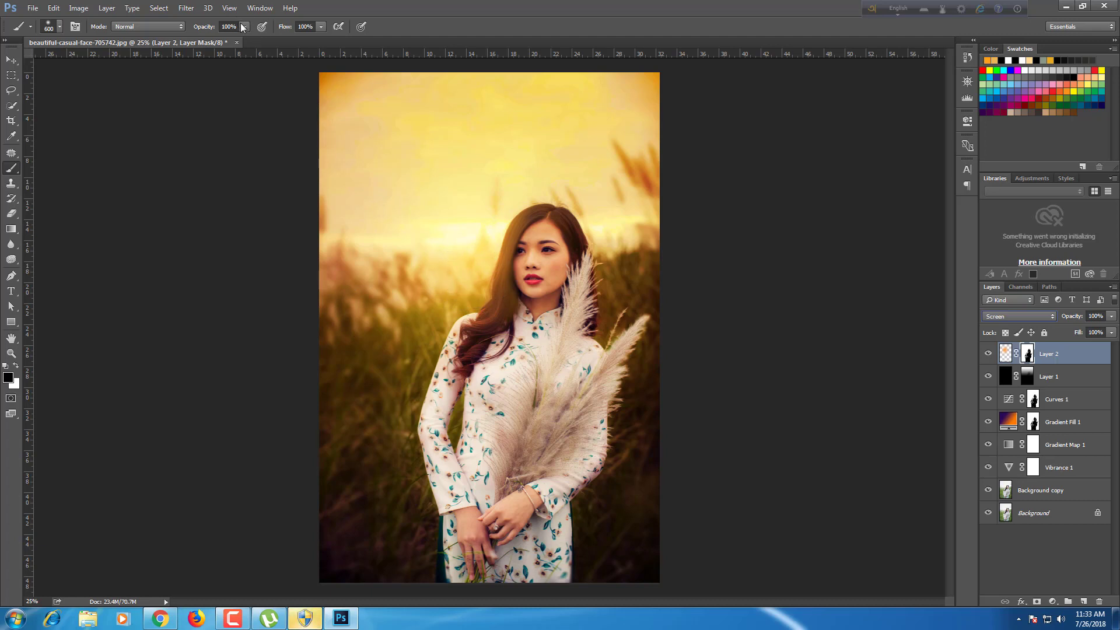
With a small brush at 56% opacity, mask the glow along the woman's hair edge.
click(58, 27)
click(59, 27)
click(244, 27)
drag(239, 41, 219, 40)
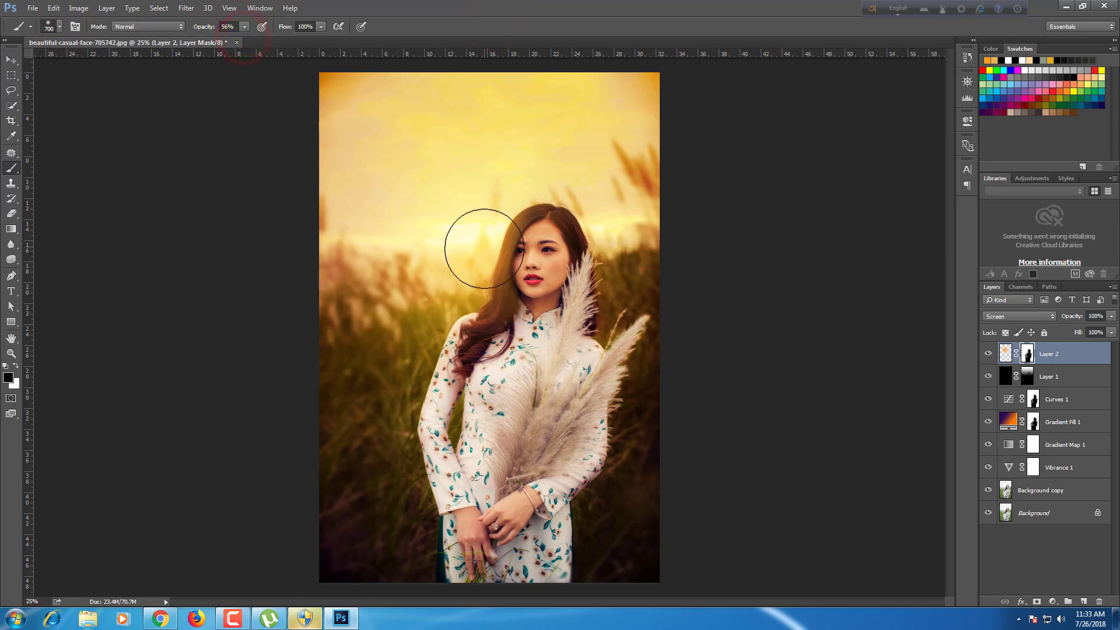
key(bracketright)
key(bracketright)
key(bracketright)
key(bracketleft)
key(bracketleft)
key(bracketleft)
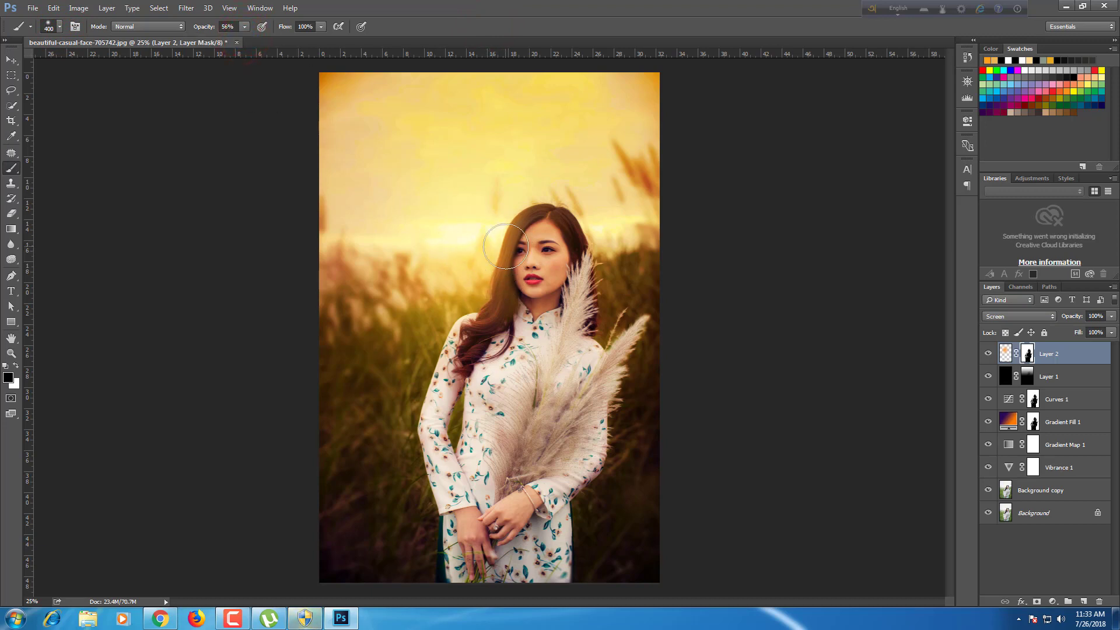
key(bracketleft)
key(bracketleft)
drag(526, 216, 504, 303)
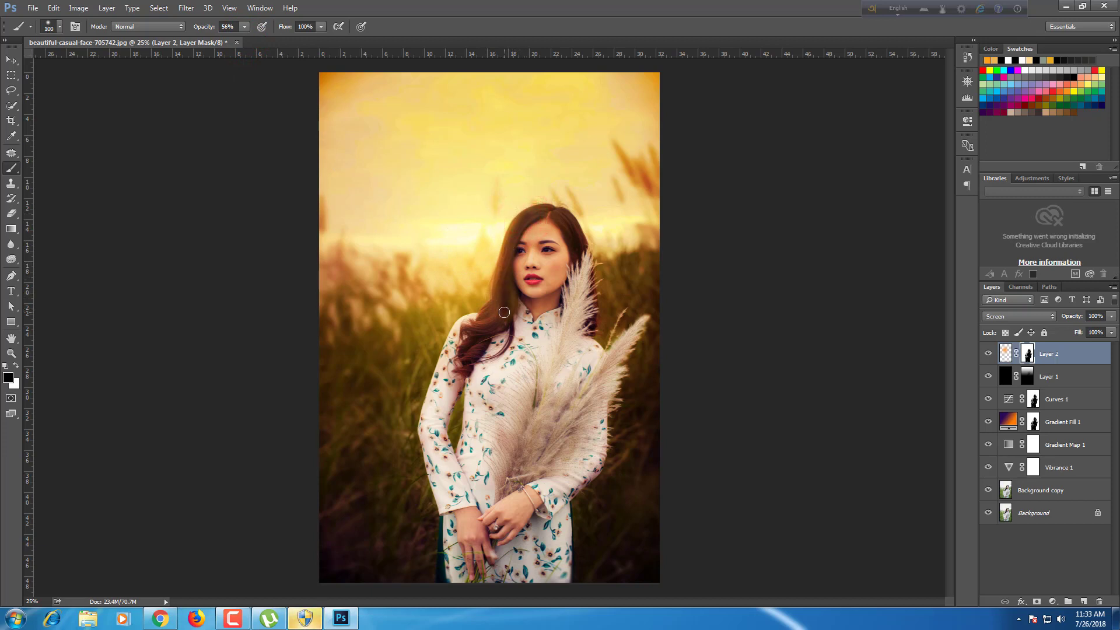
drag(509, 277, 493, 334)
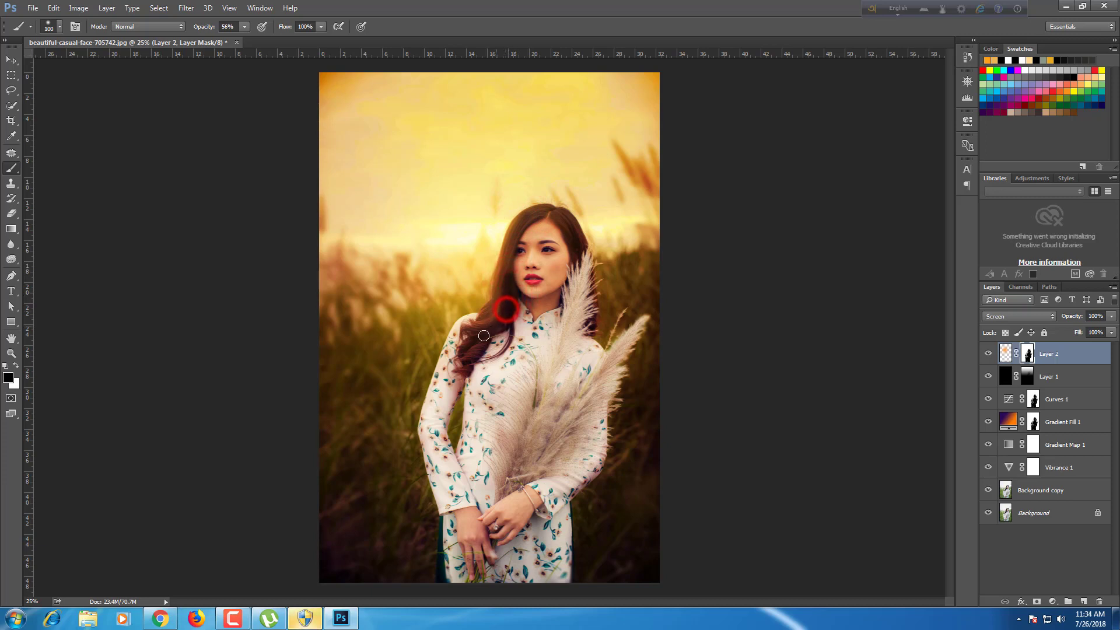
click(1062, 354)
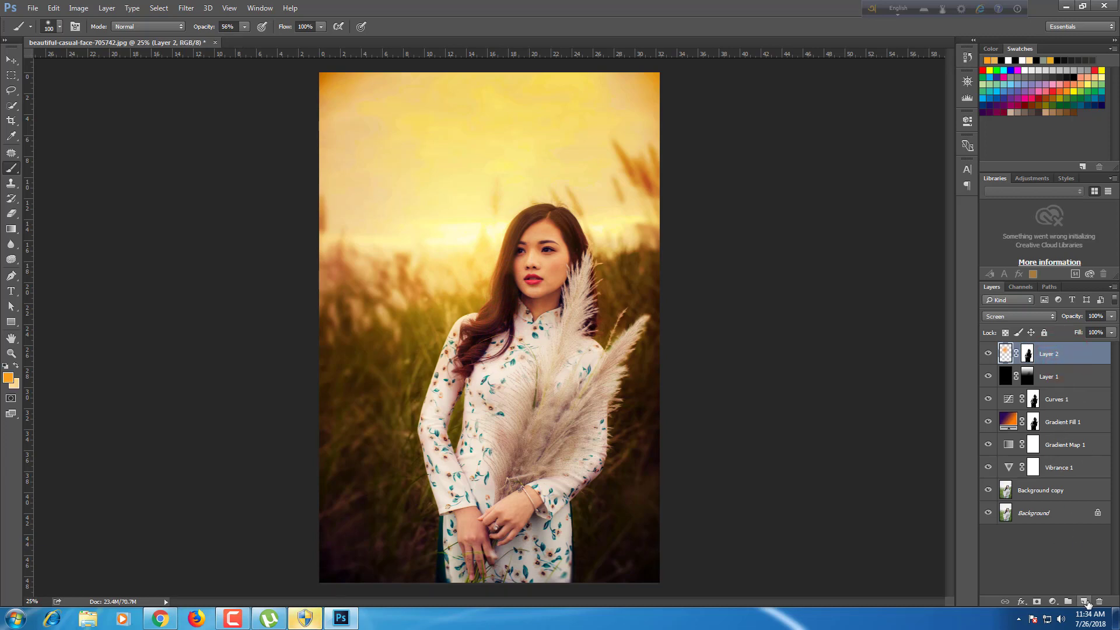
Add a new layer, select the Gradient Tool, and set the foreground colour to black.
click(1084, 601)
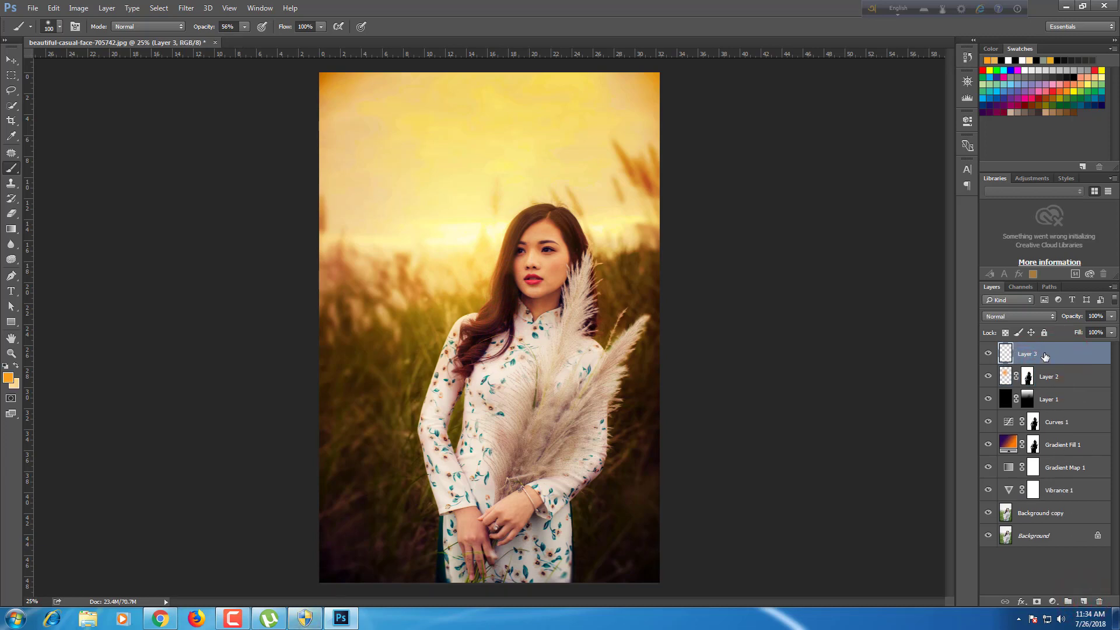
click(1045, 356)
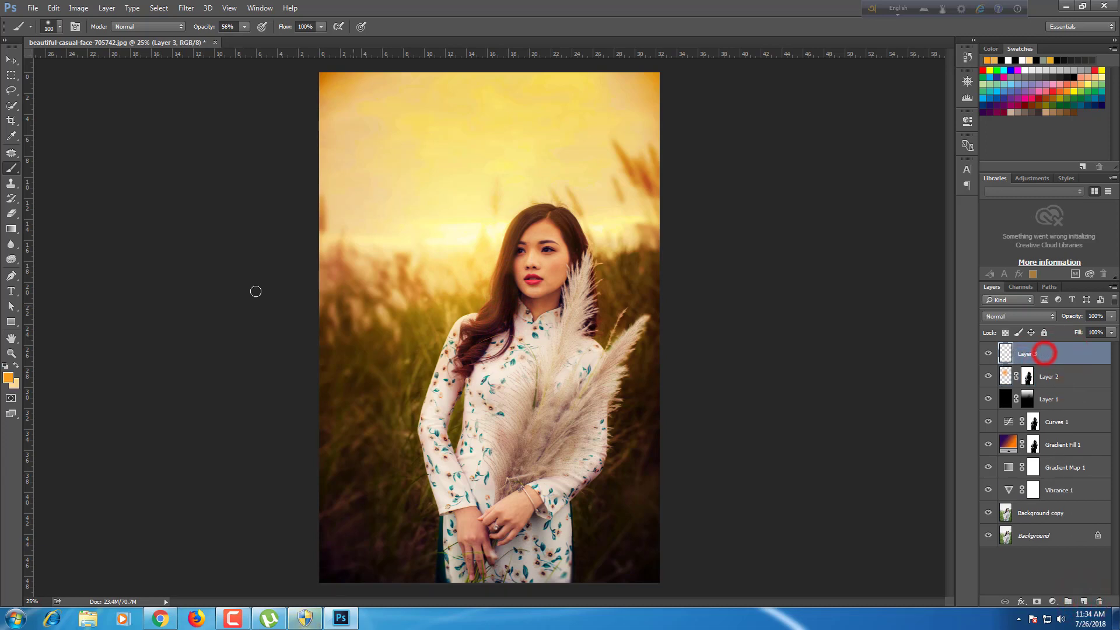
click(11, 229)
click(84, 26)
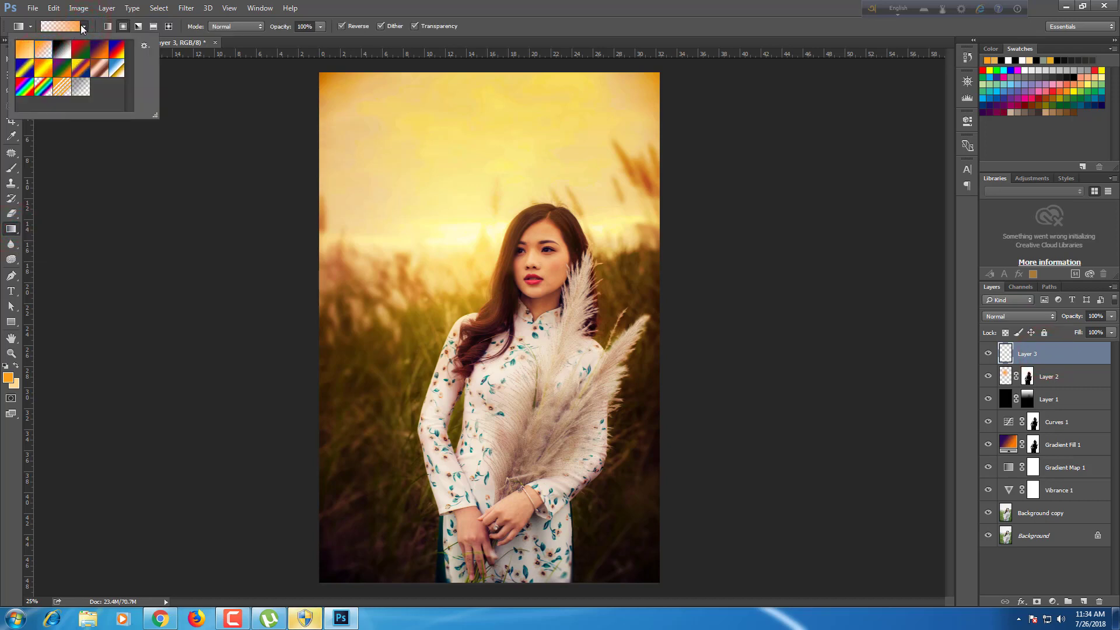
click(83, 27)
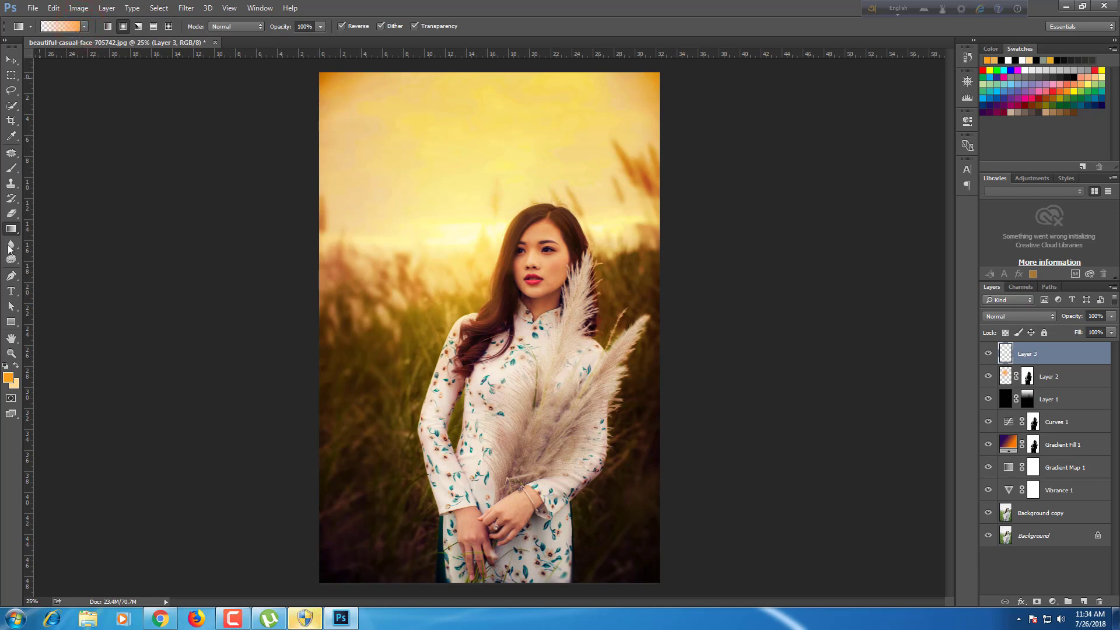
click(11, 379)
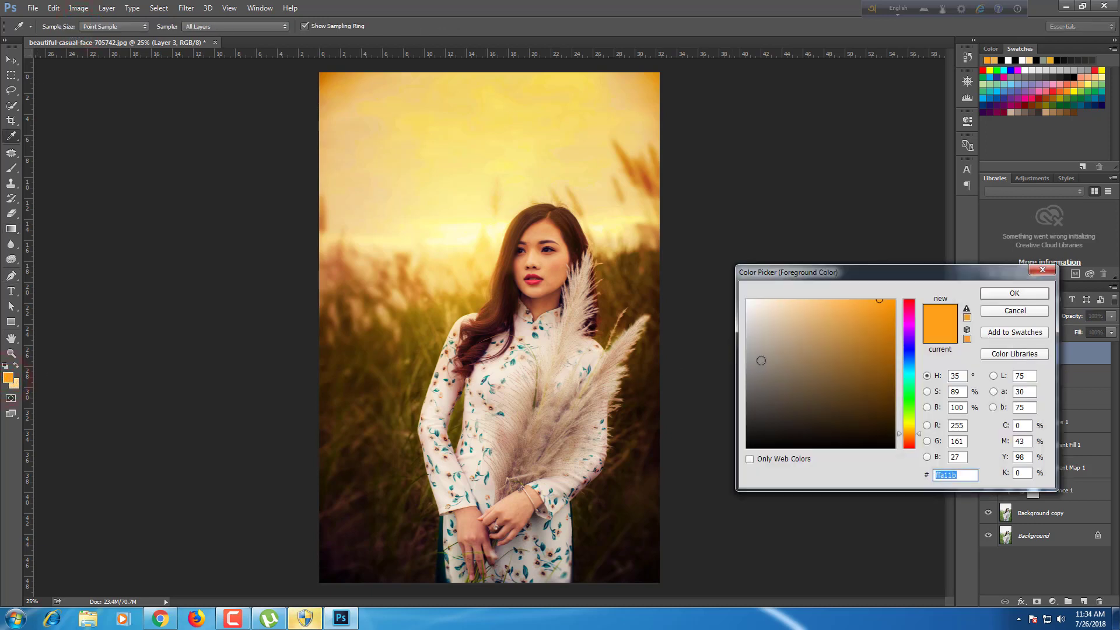
drag(761, 360, 746, 449)
click(995, 295)
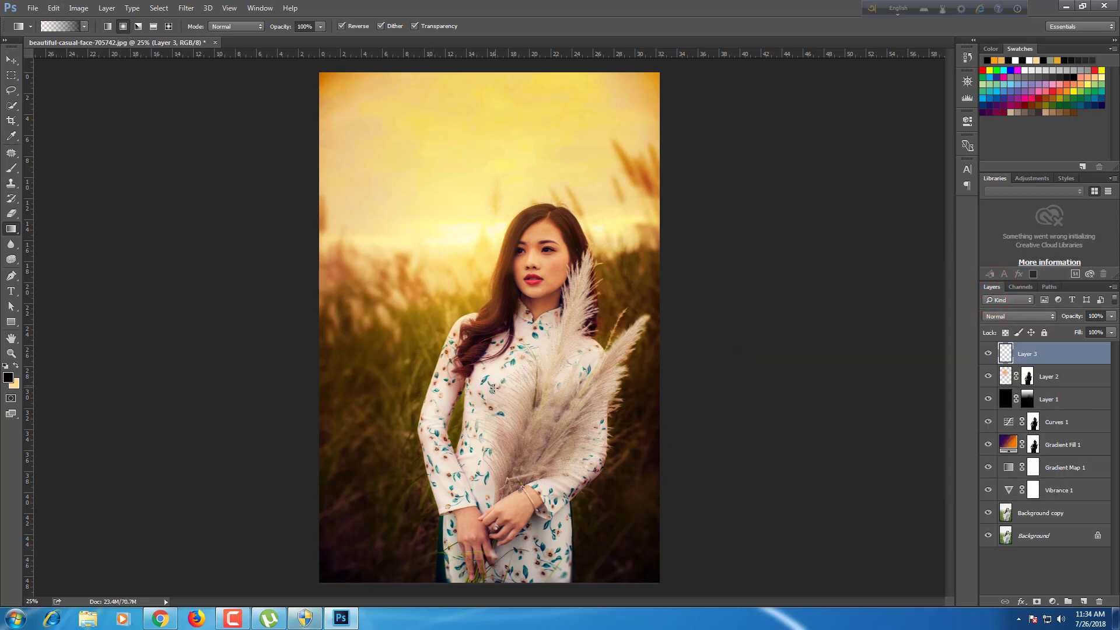
Draw a radial gradient from the dress to the top-right corner and fade it to 50% opacity.
drag(490, 388, 658, 75)
drag(658, 74, 658, 75)
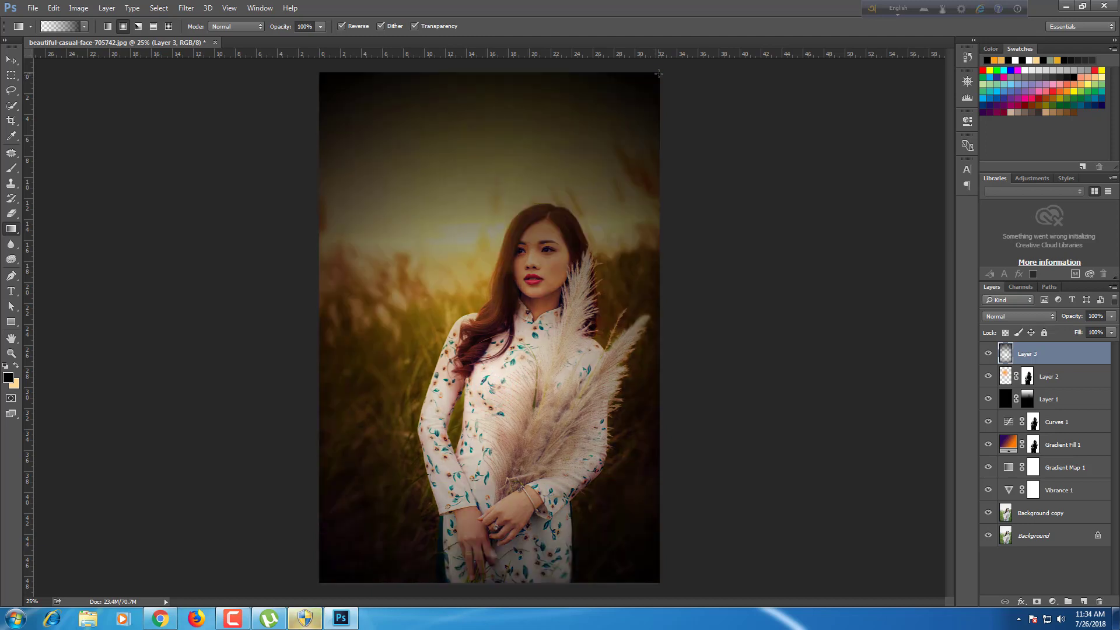
click(1112, 316)
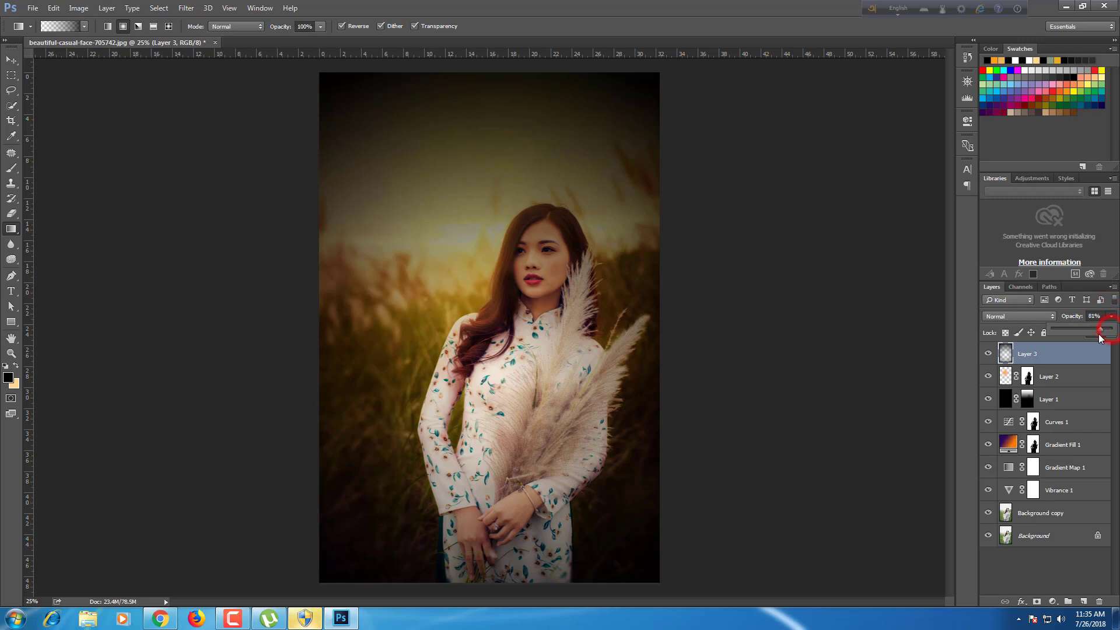
drag(1113, 333, 1097, 338)
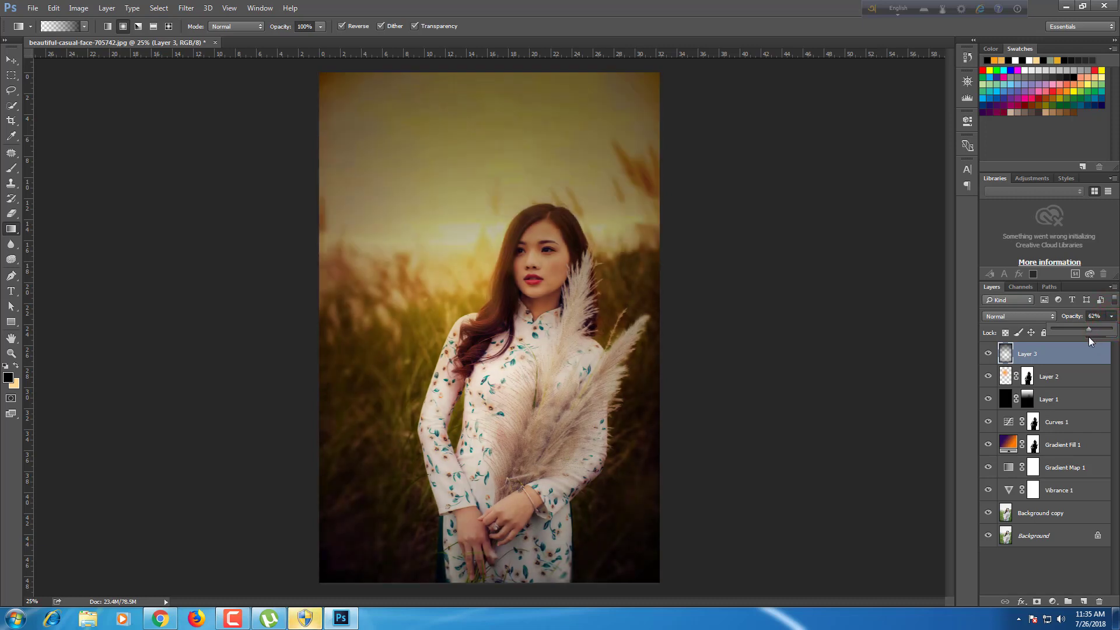
drag(1086, 342, 1083, 342)
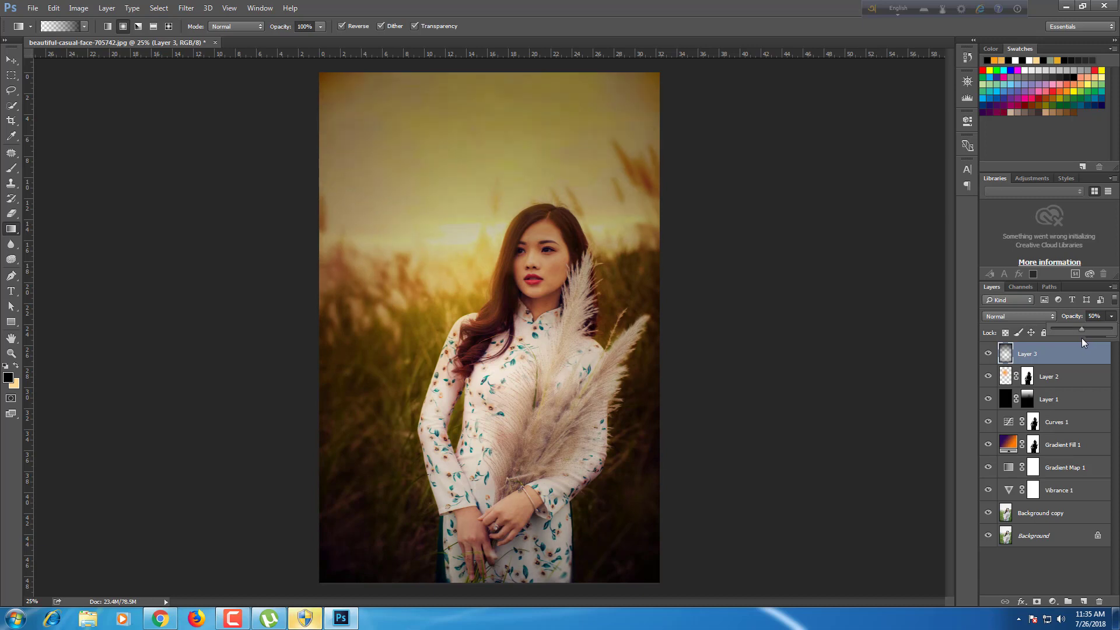
click(1051, 357)
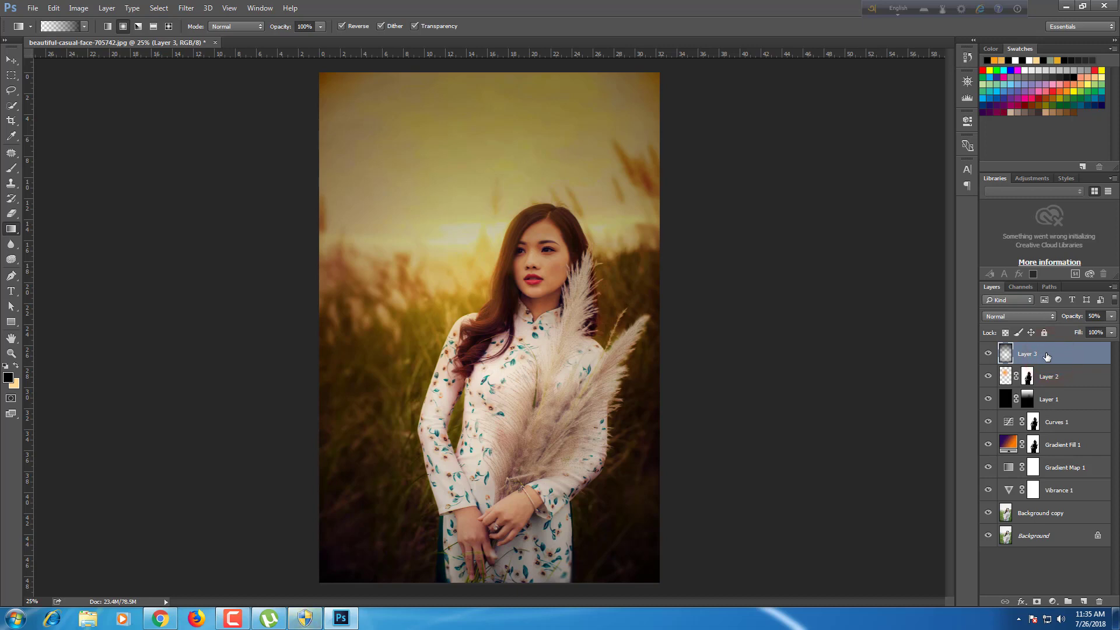
Copy Layer 2's silhouette mask onto vignette Layer 3 and reselect Layer 3.
click(1027, 378)
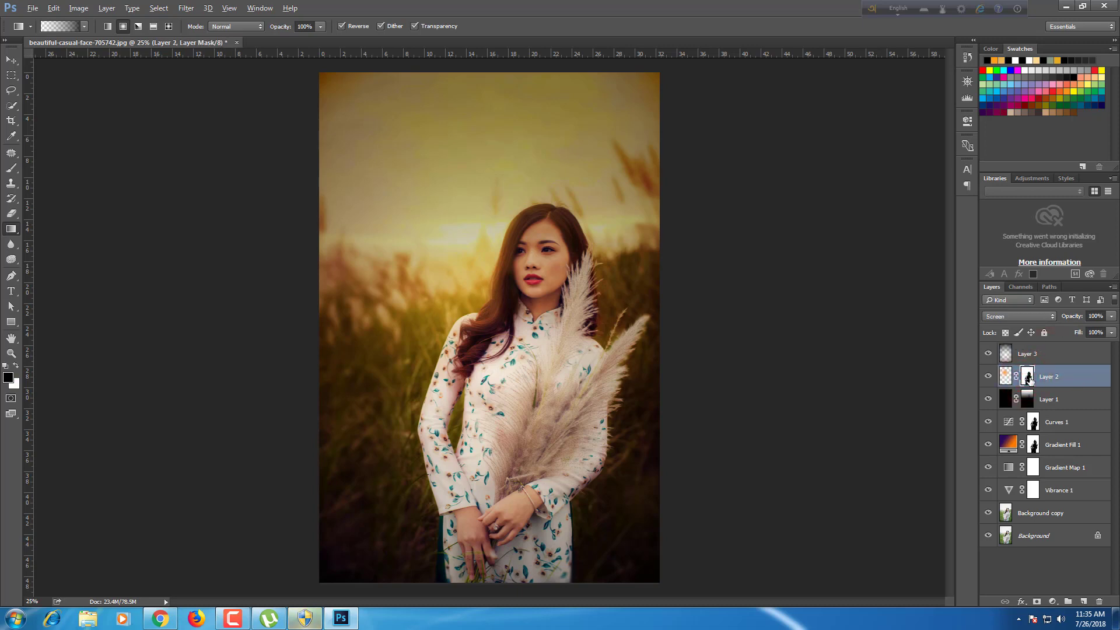
drag(1030, 380, 1031, 357)
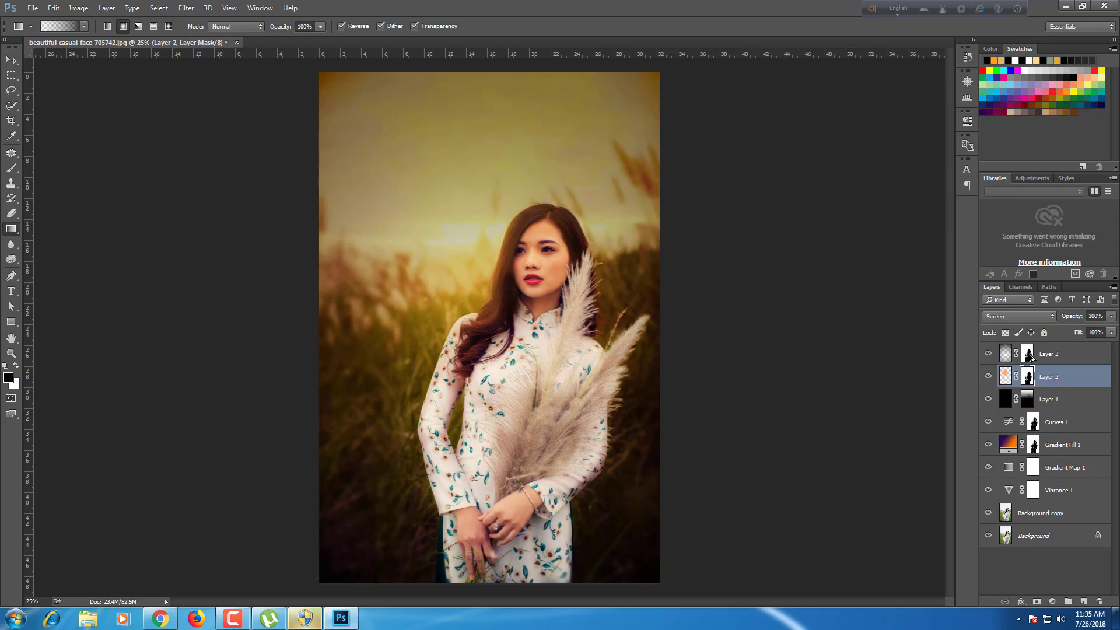
click(1068, 354)
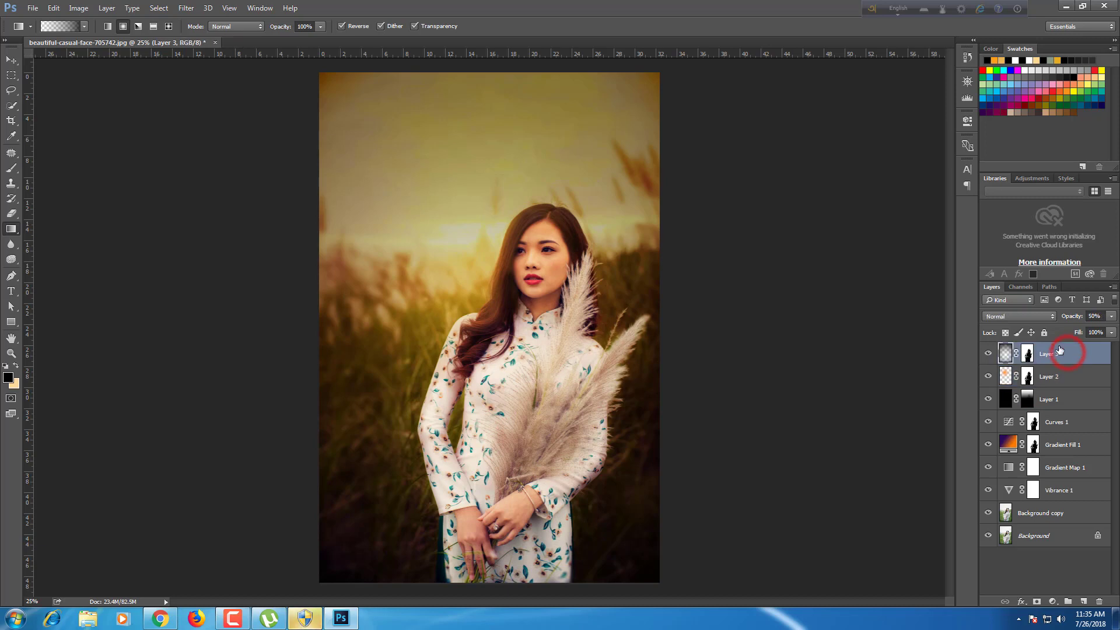